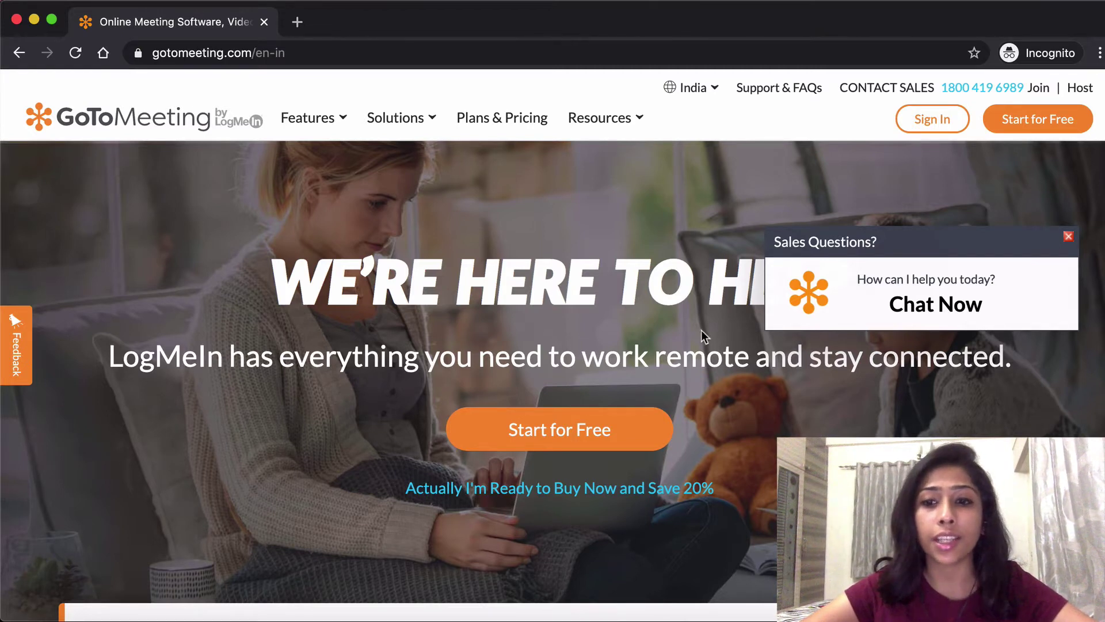
- Switch to the GoTo Meeting mind map, review its four topics and the Features subtopics, and minimize the map
key(super+Tab)
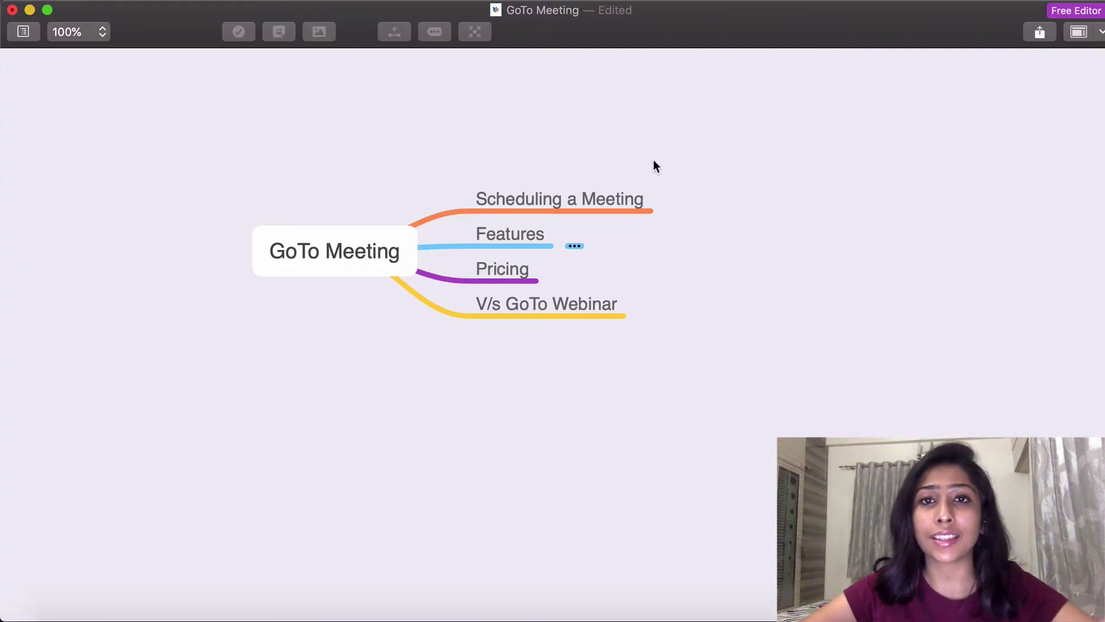
click(598, 195)
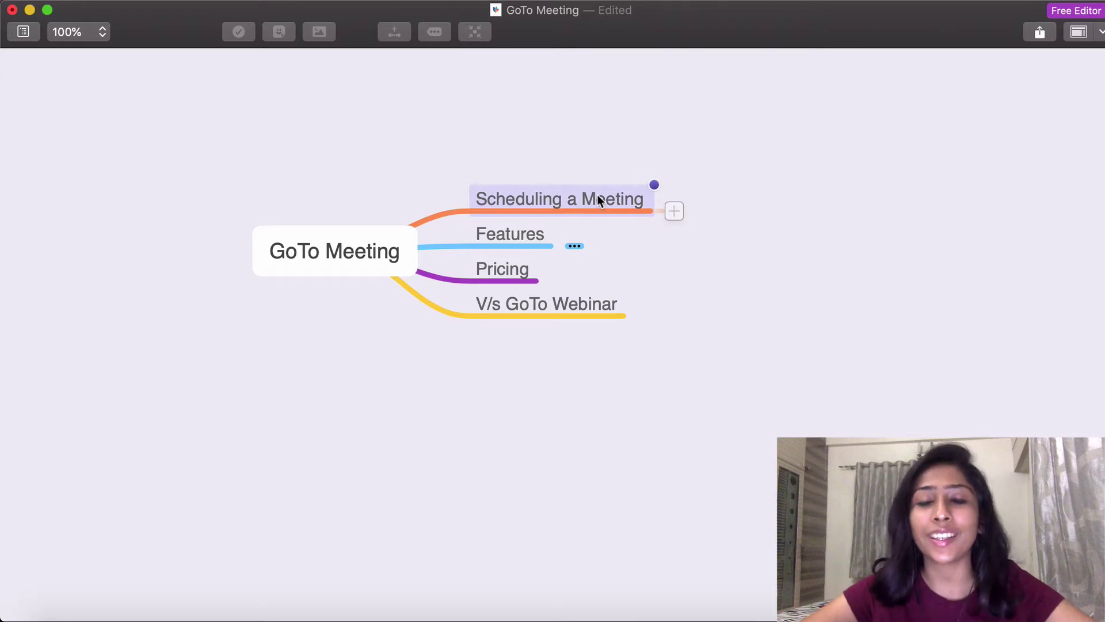
click(578, 246)
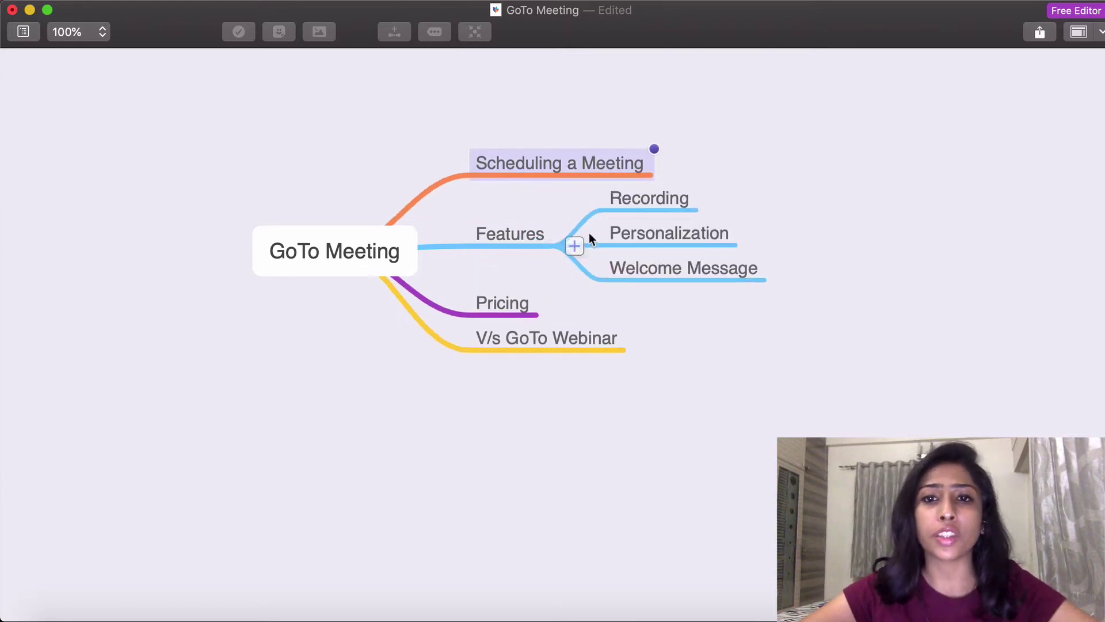
click(659, 199)
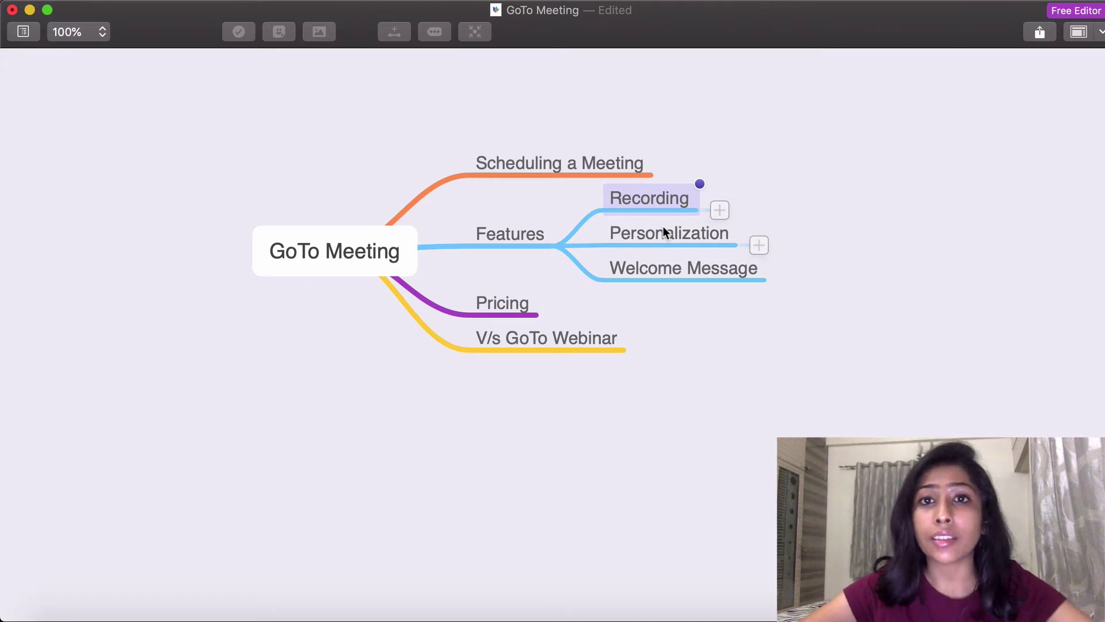
click(662, 268)
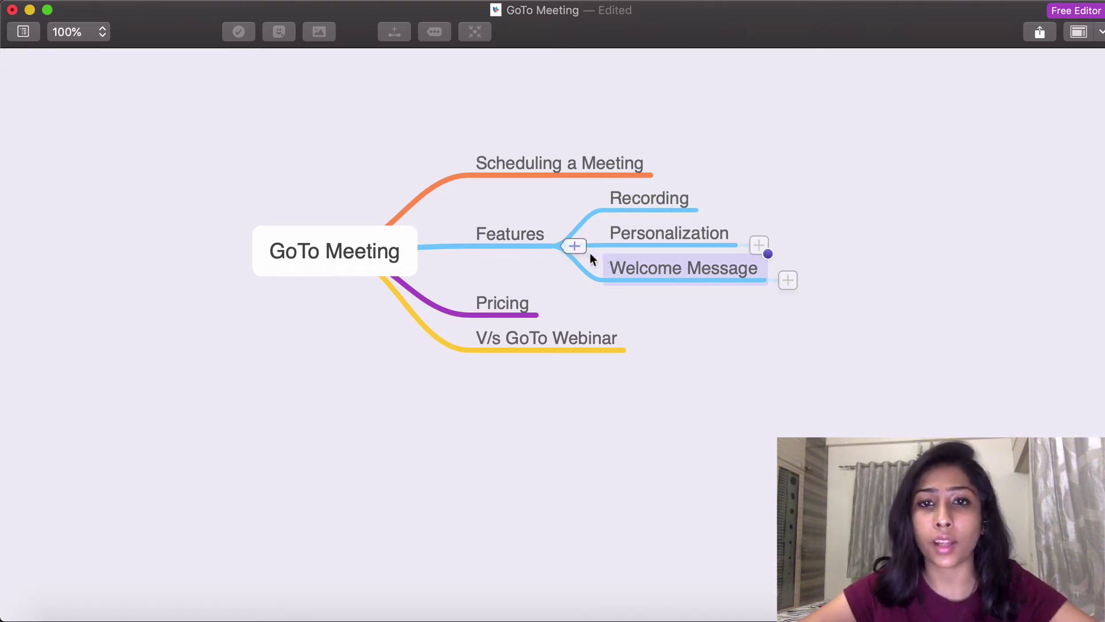
click(574, 247)
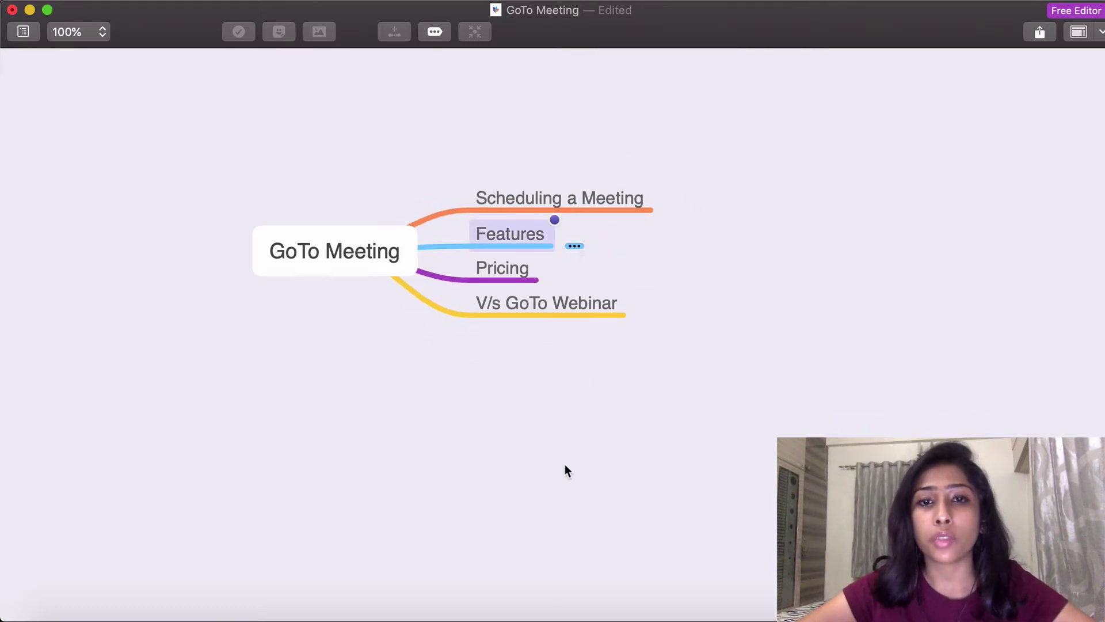
click(520, 270)
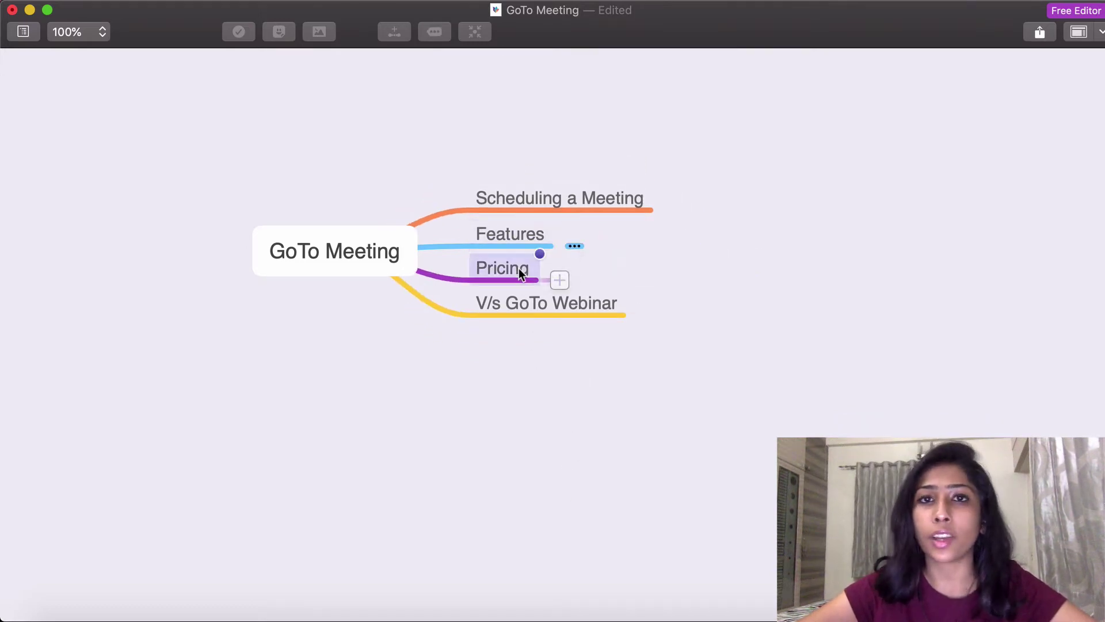
click(515, 304)
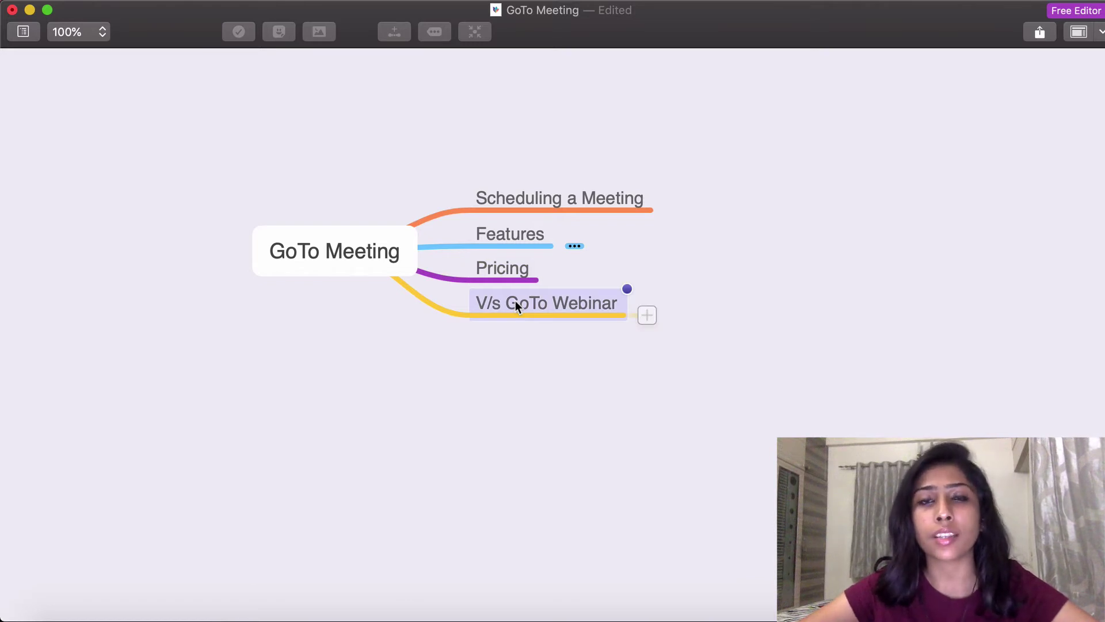
click(30, 10)
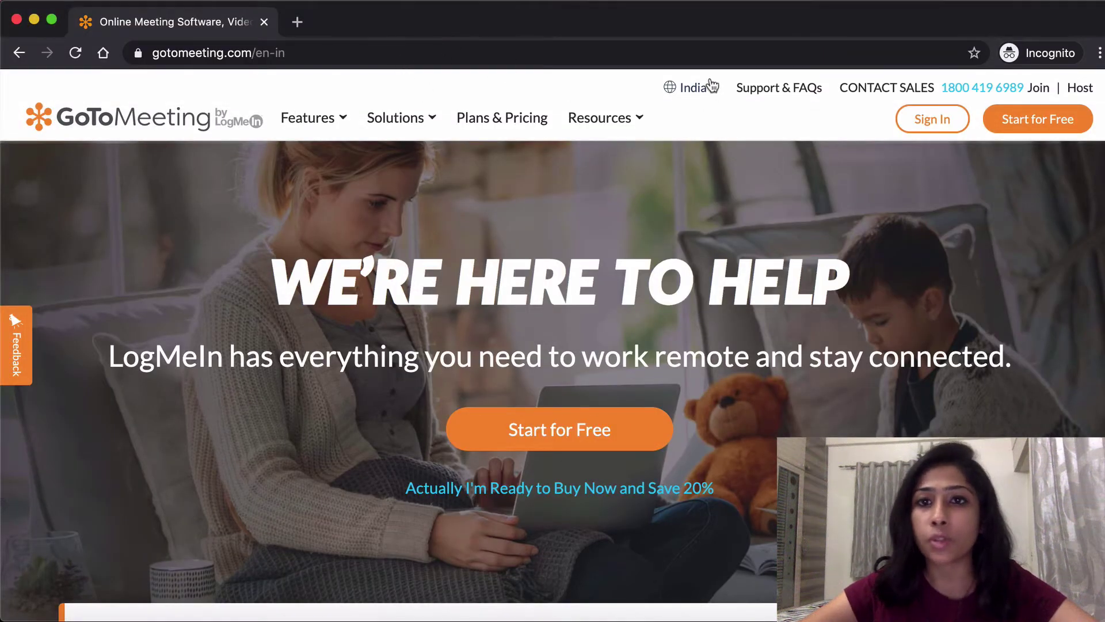
- Open GoToMeeting's plans and pricing page and convert the Professional plan's price with a Spotlight search for "12 usd"
click(514, 117)
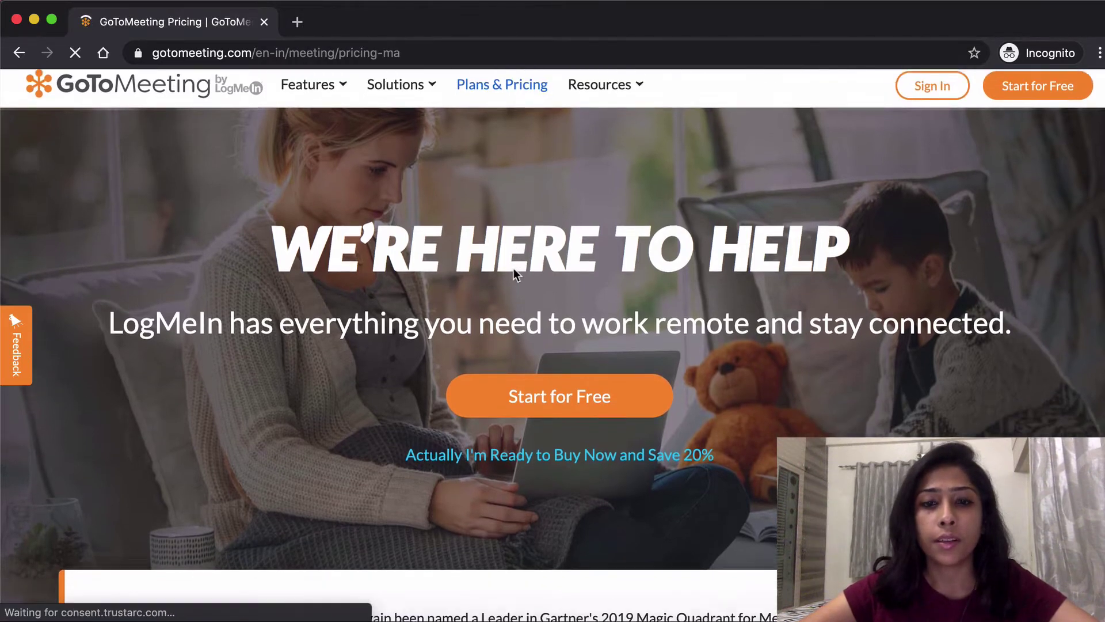
scroll(345, 358, down, 2)
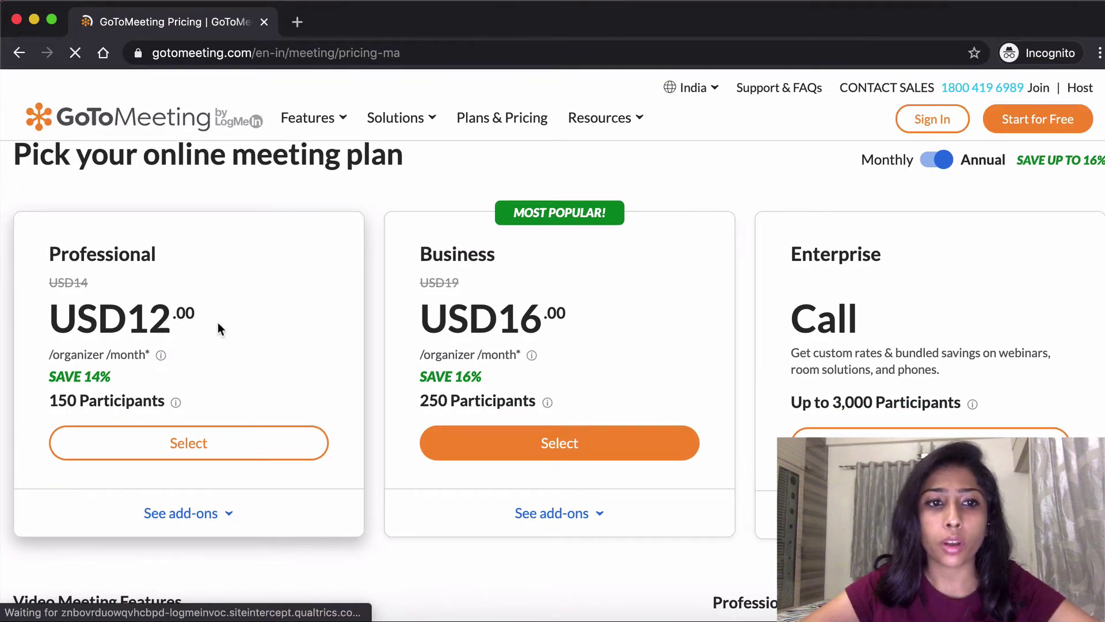
key(super+space)
text(12 usd)
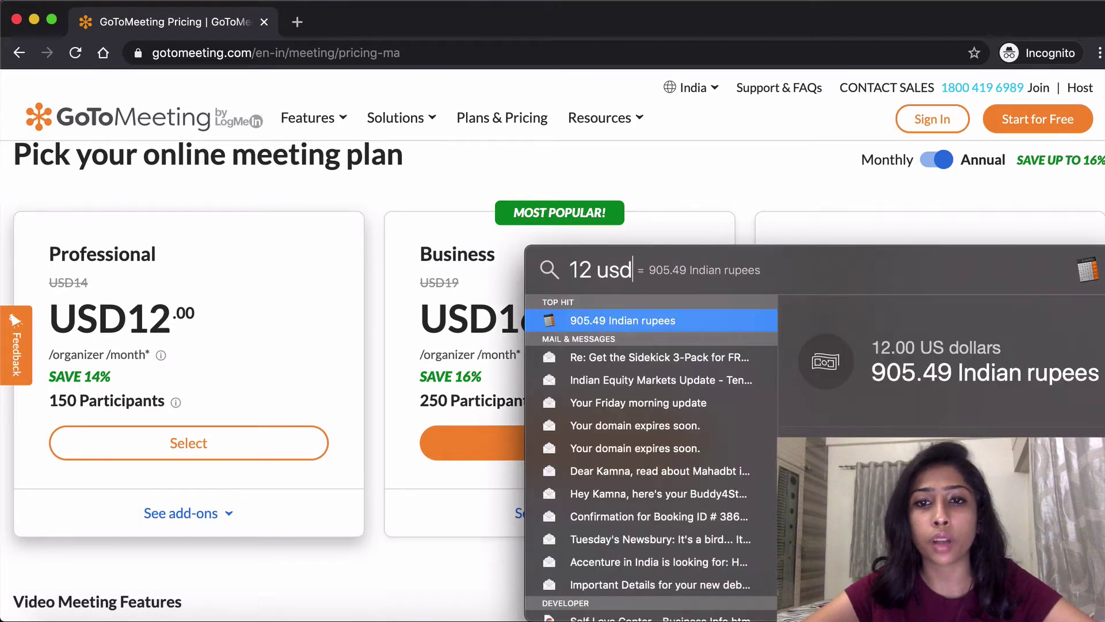
key(Escape)
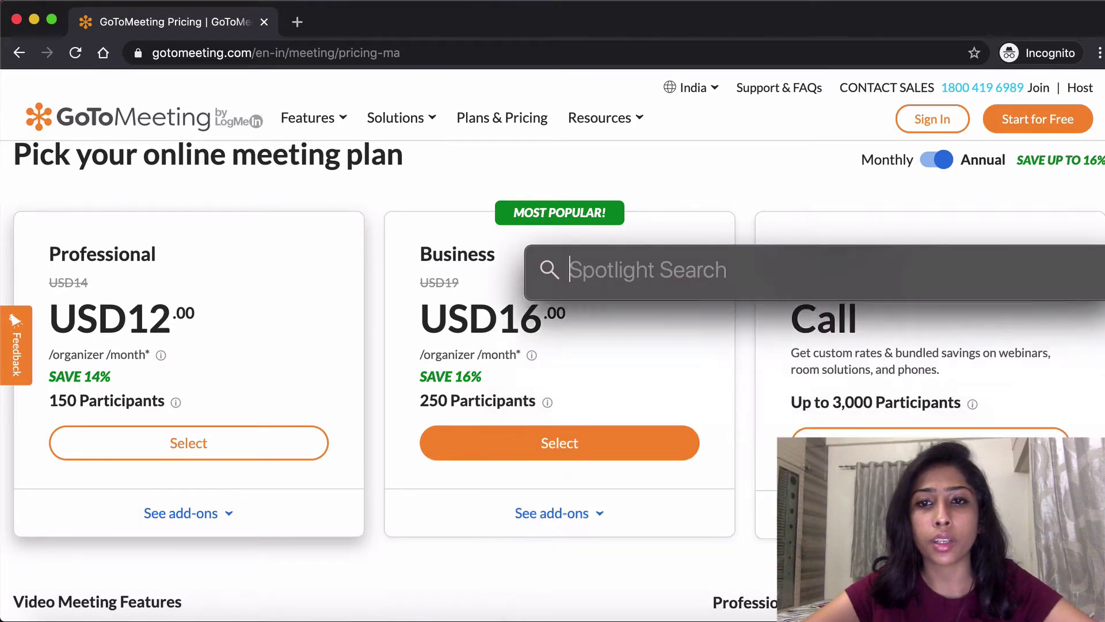
key(Escape)
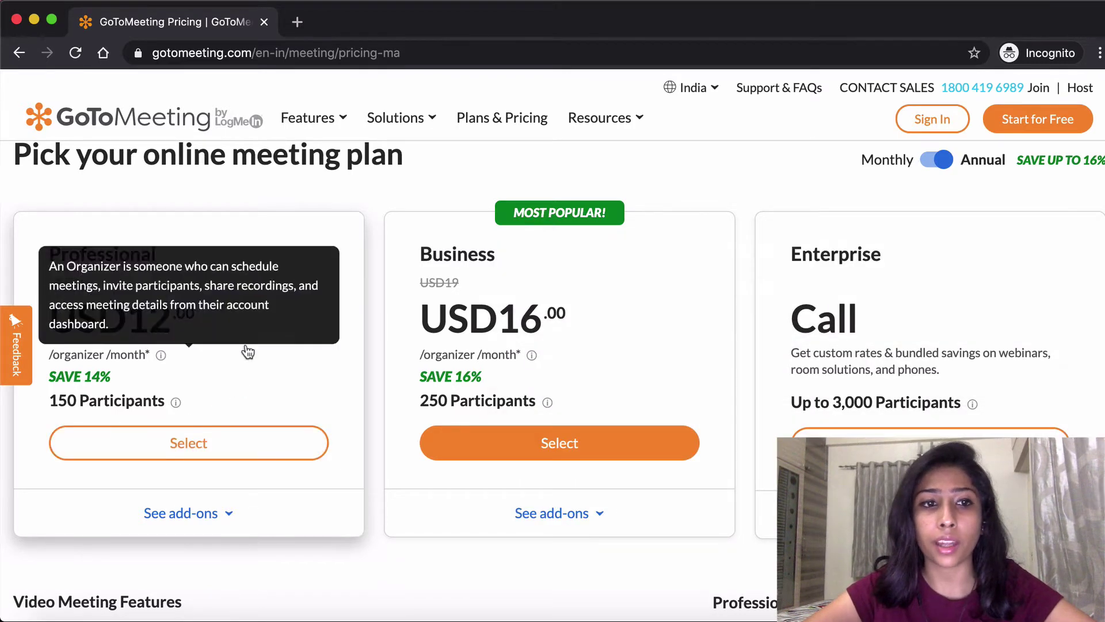
mouse_move(183, 403)
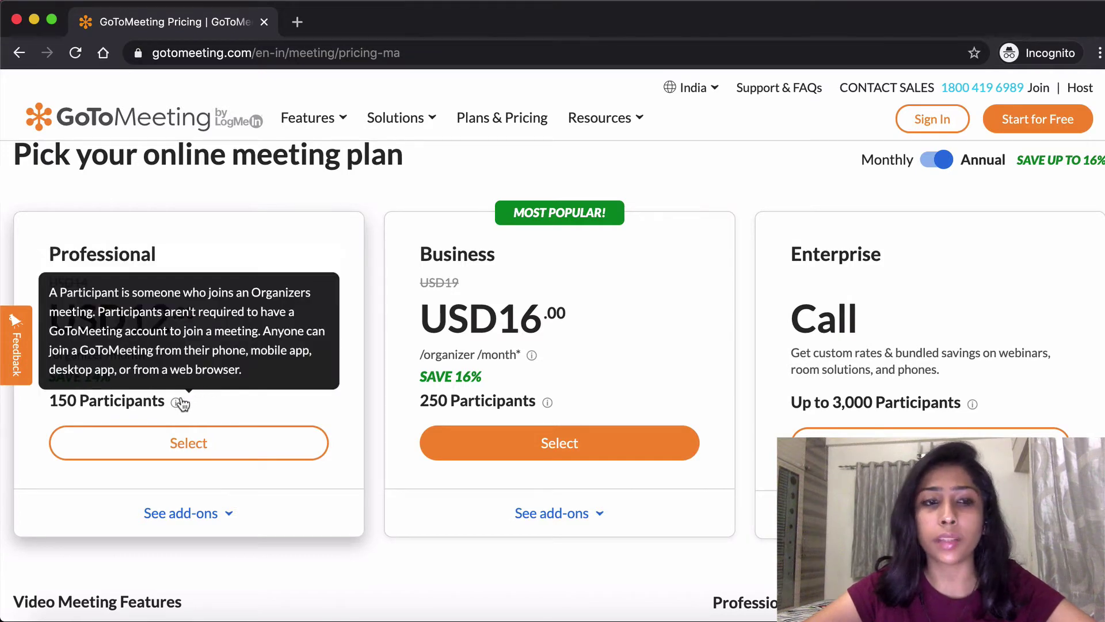
- Convert the Business plan's price with a Spotlight search for "16 usd", and check the Business and Enterprise participant details
scroll(310, 325, down, 3)
scroll(309, 328, up, 2)
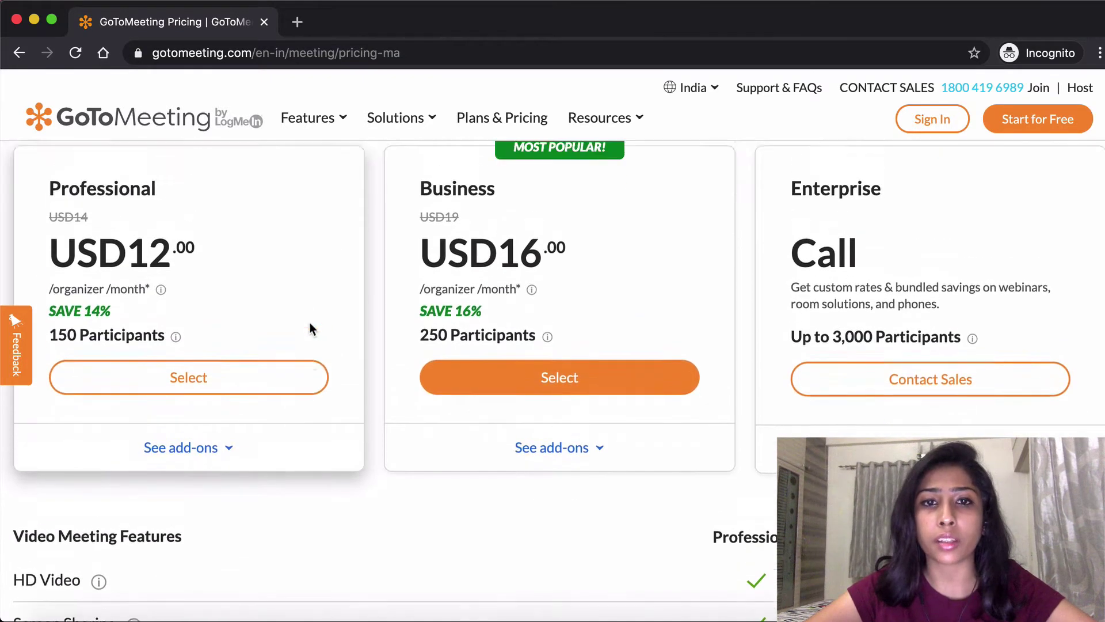
key(super+space)
text(16 usd)
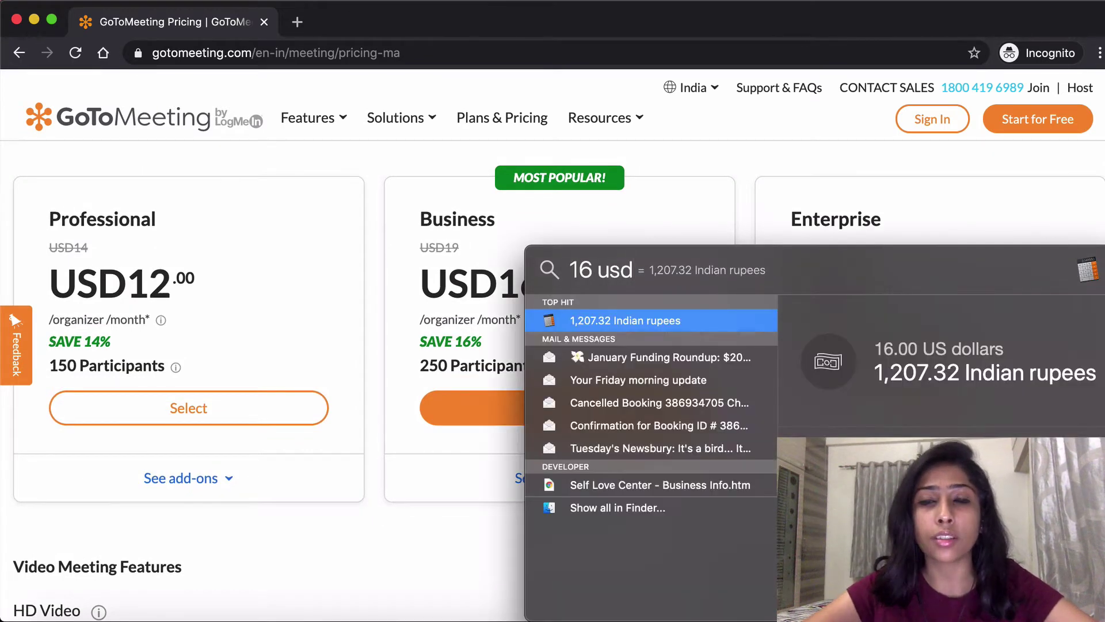
key(Escape)
key(Escape)
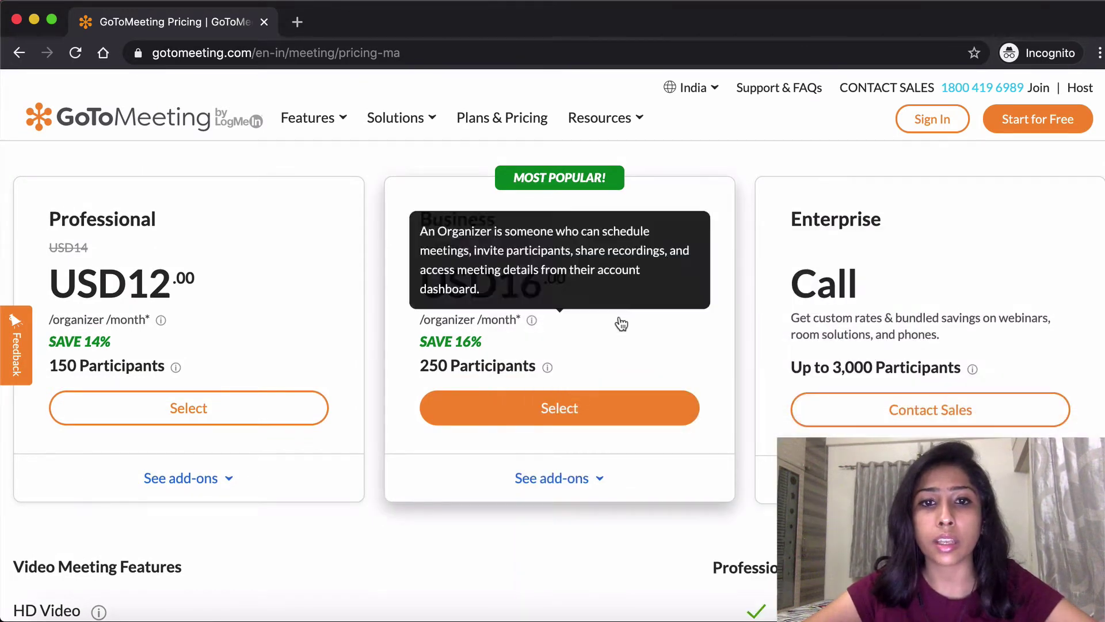
mouse_move(548, 368)
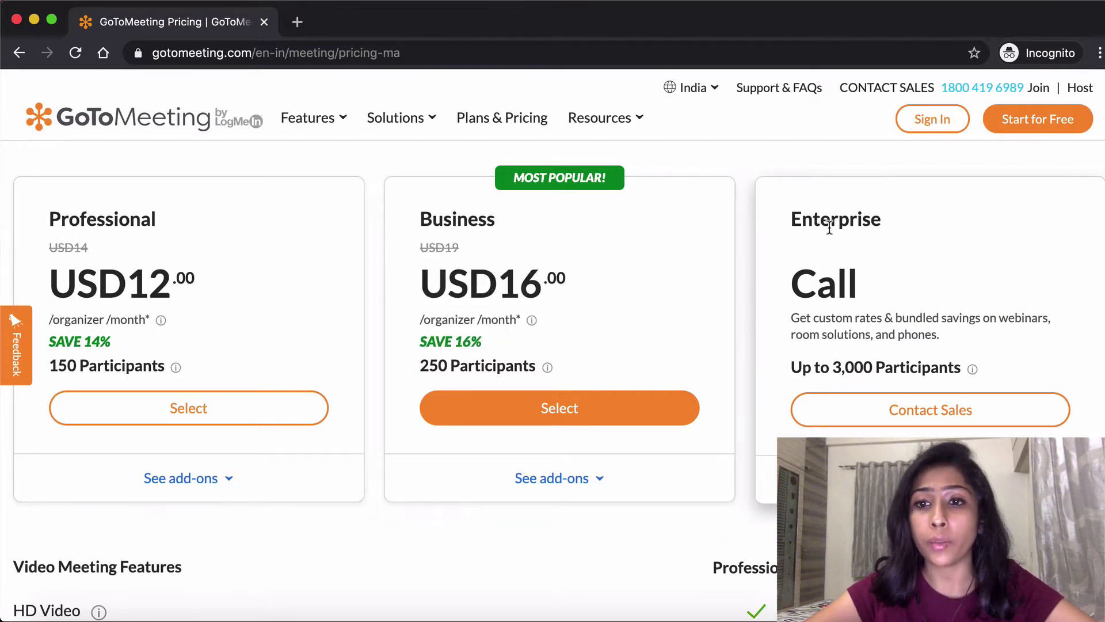
mouse_move(970, 377)
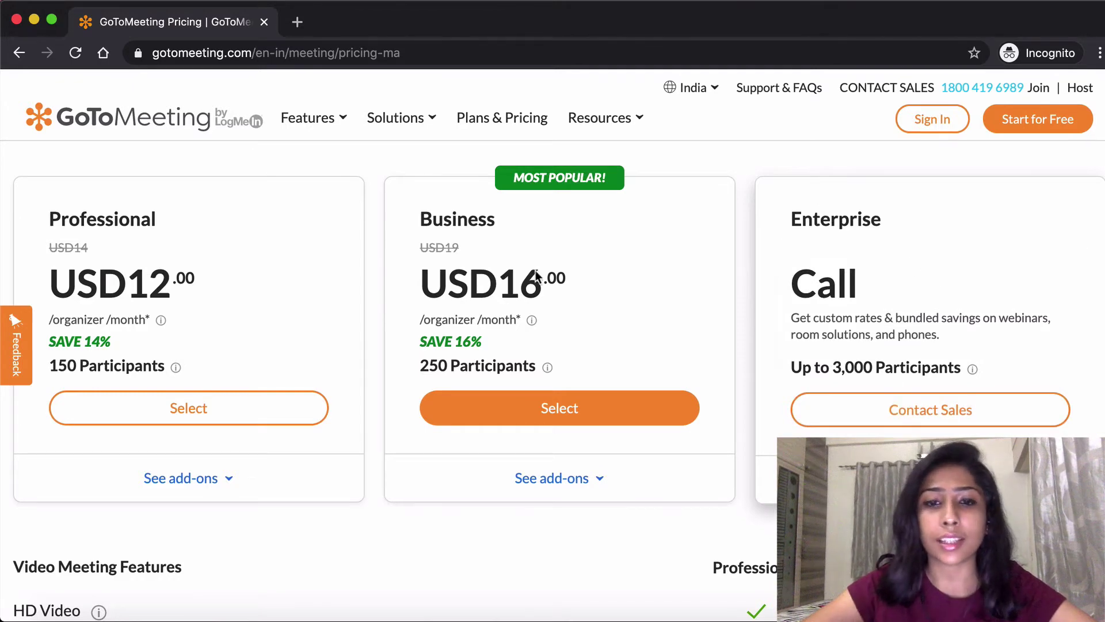
- Expand the add-ons of the Professional and Business plans and read the GoToWebinar Lite description under each
scroll(508, 279, down, 3)
click(182, 299)
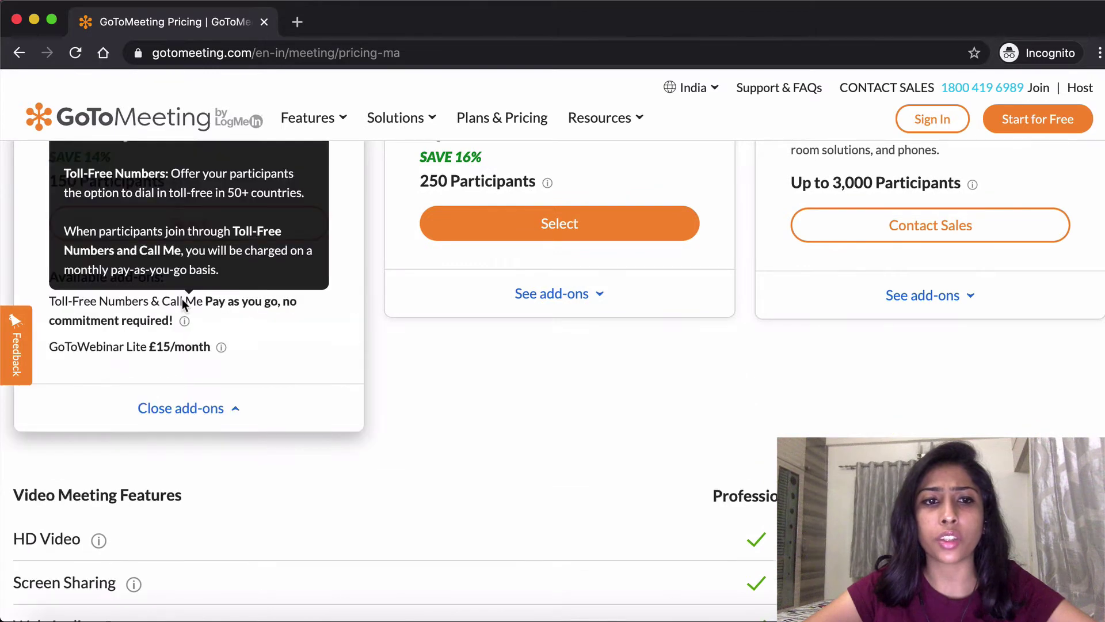
click(592, 294)
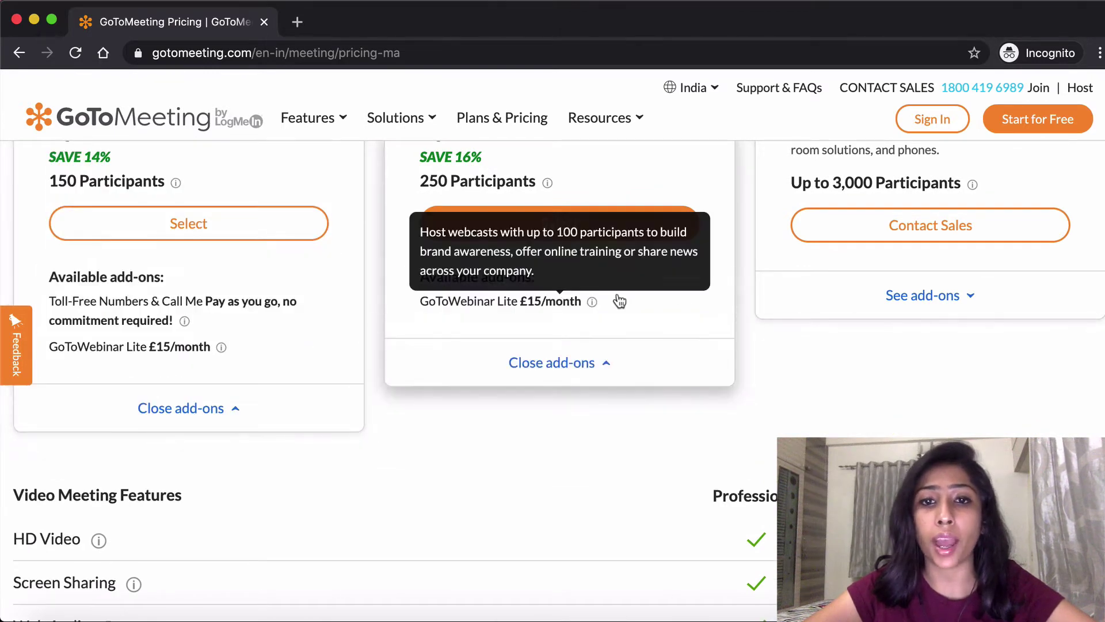
mouse_move(592, 300)
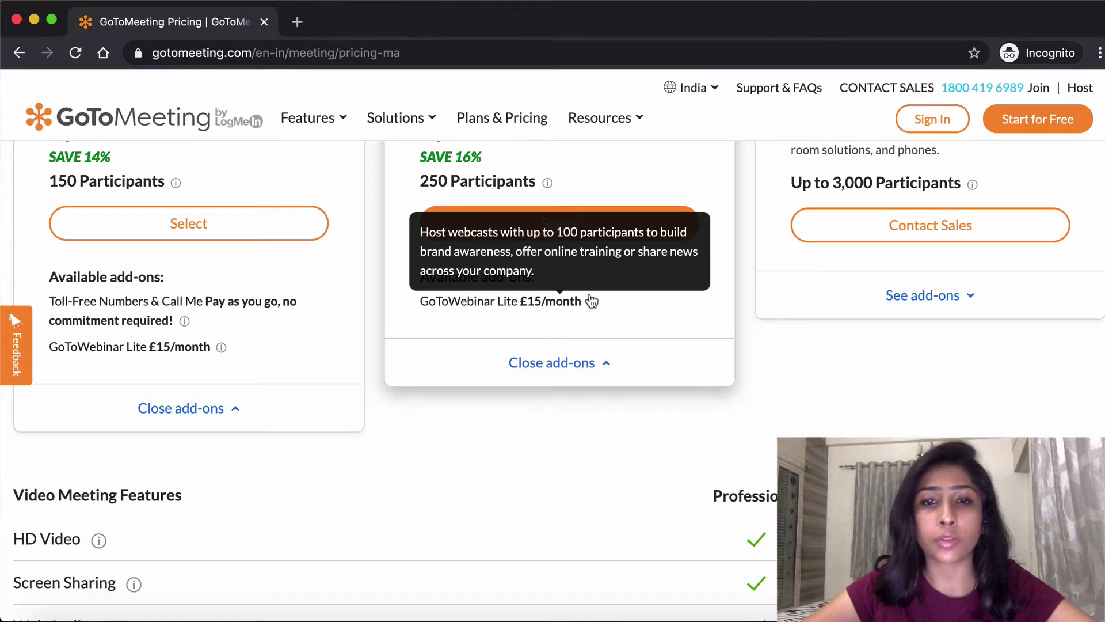
mouse_move(221, 347)
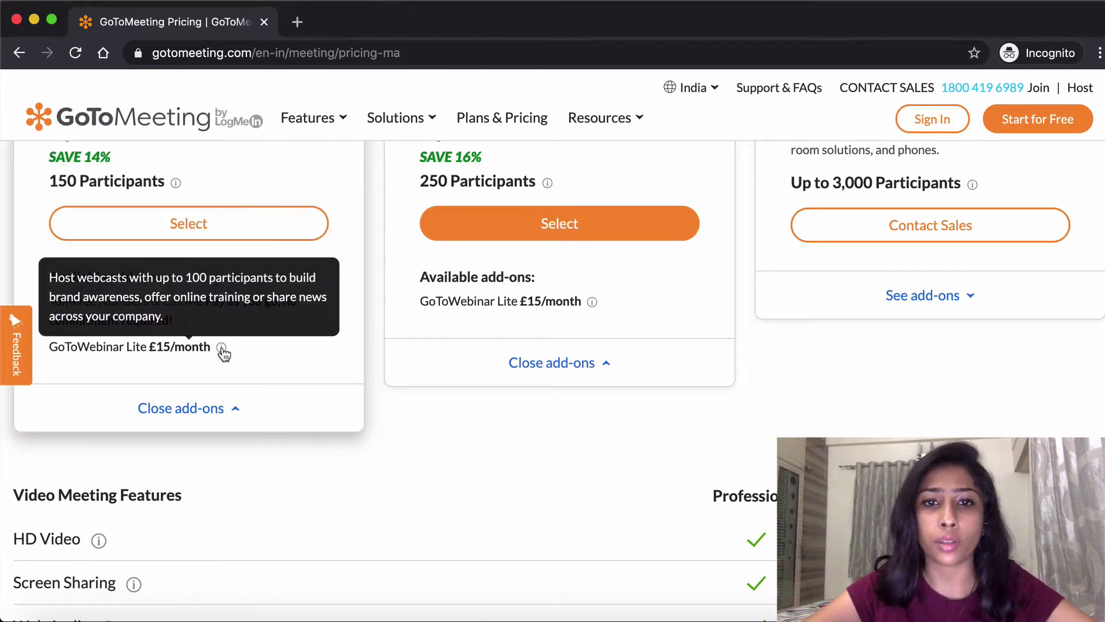
- Compare the Video Meeting Features included in the Professional, Business and Enterprise plans, and return to the plan prices
scroll(463, 506, down, 3)
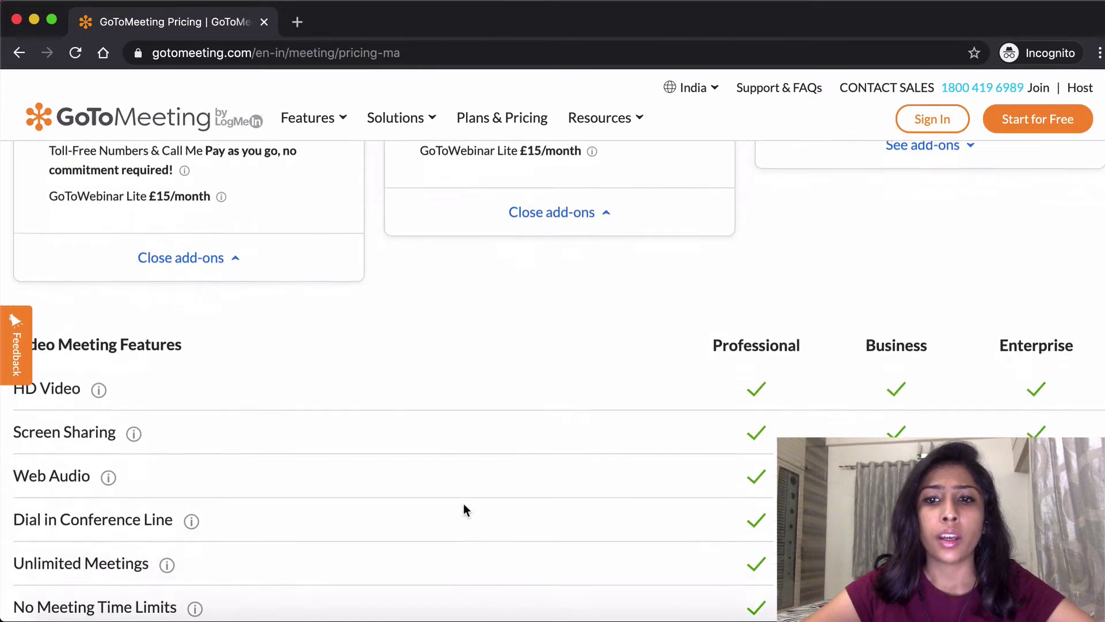
scroll(464, 509, down, 7)
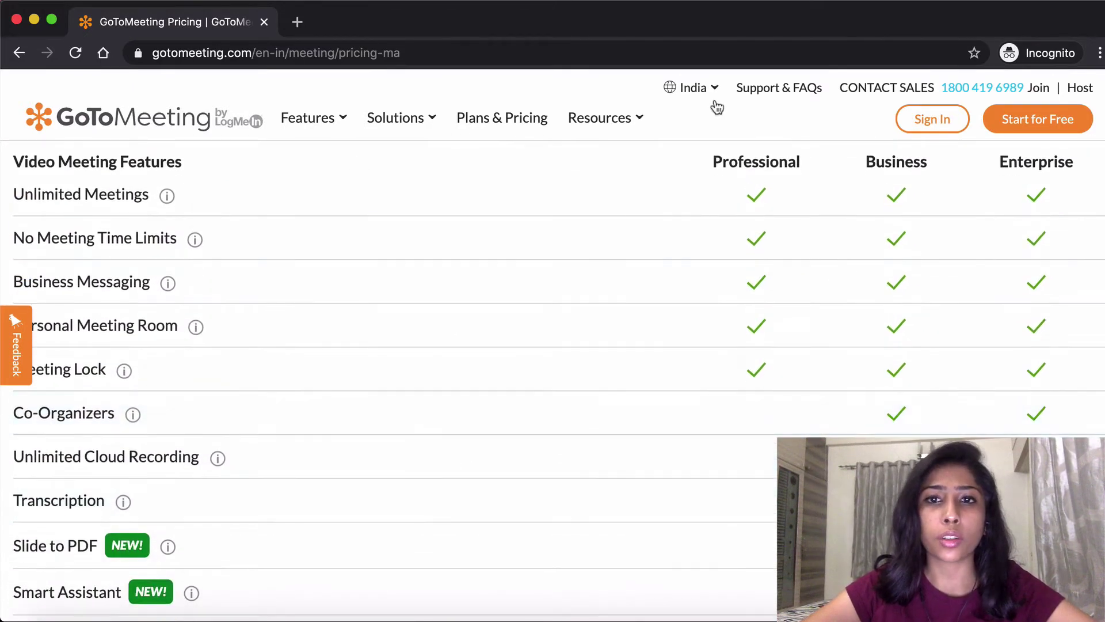
scroll(668, 373, down, 1)
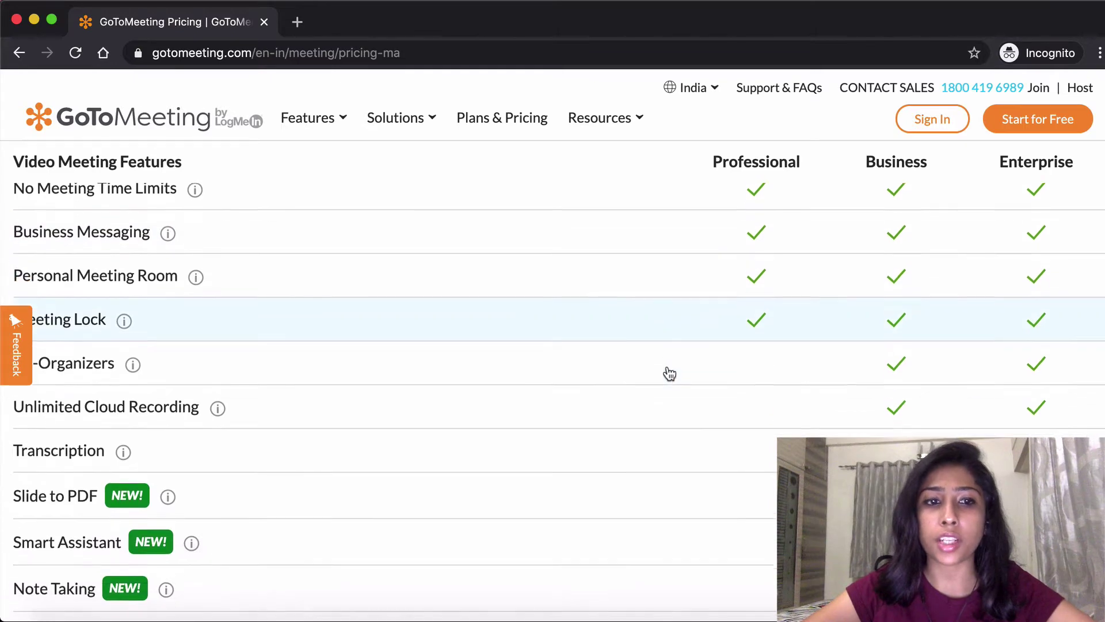
scroll(668, 372, down, 4)
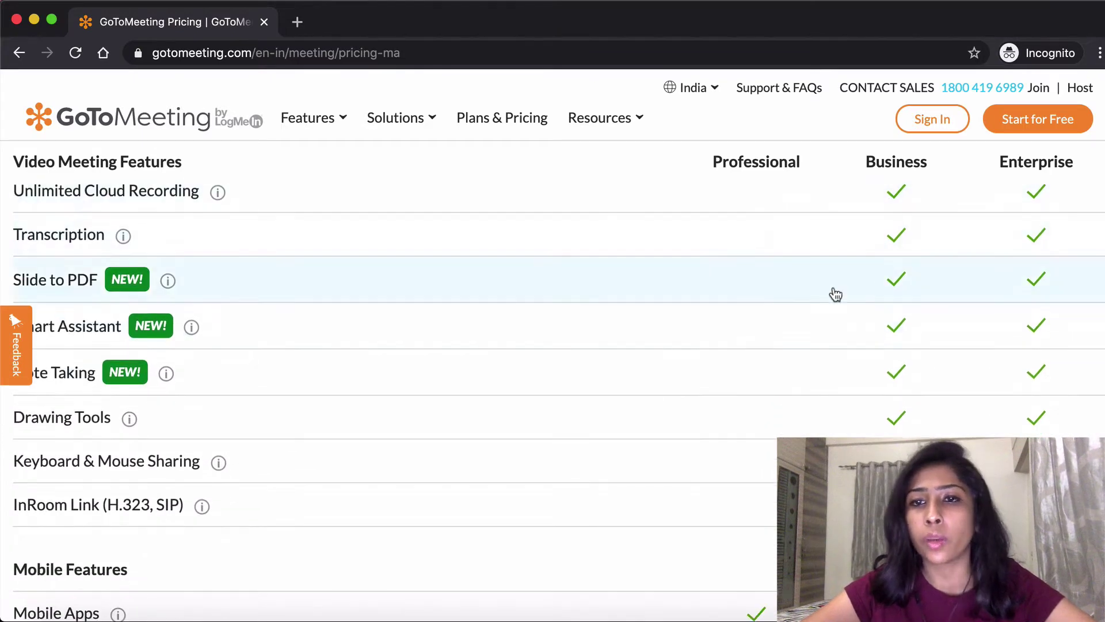
scroll(748, 276, up, 5)
scroll(723, 269, down, 2)
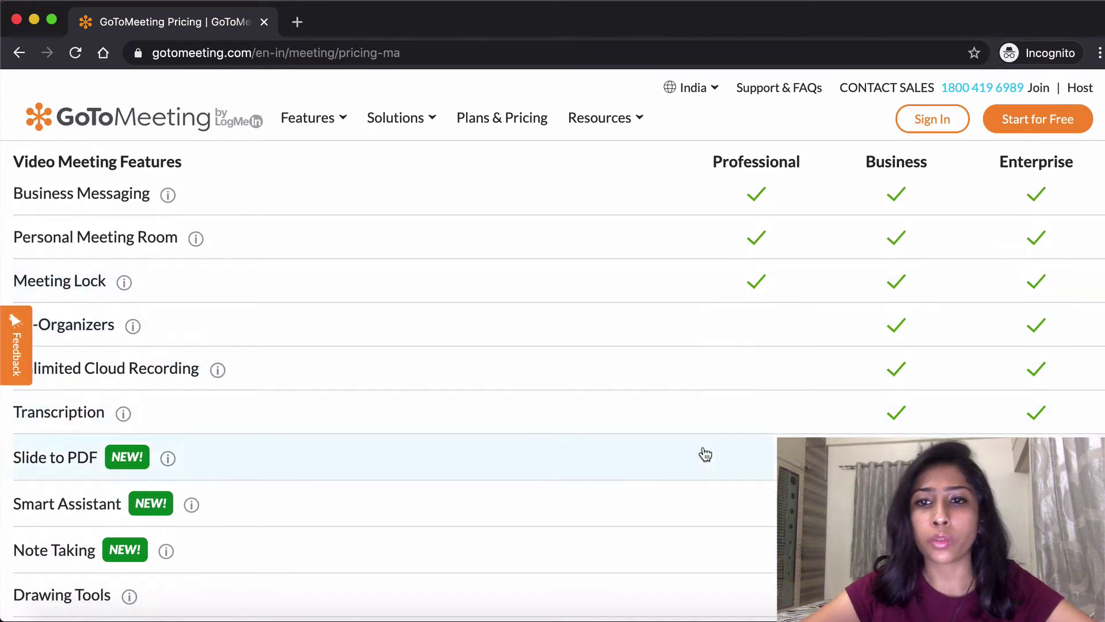
scroll(705, 454, down, 4)
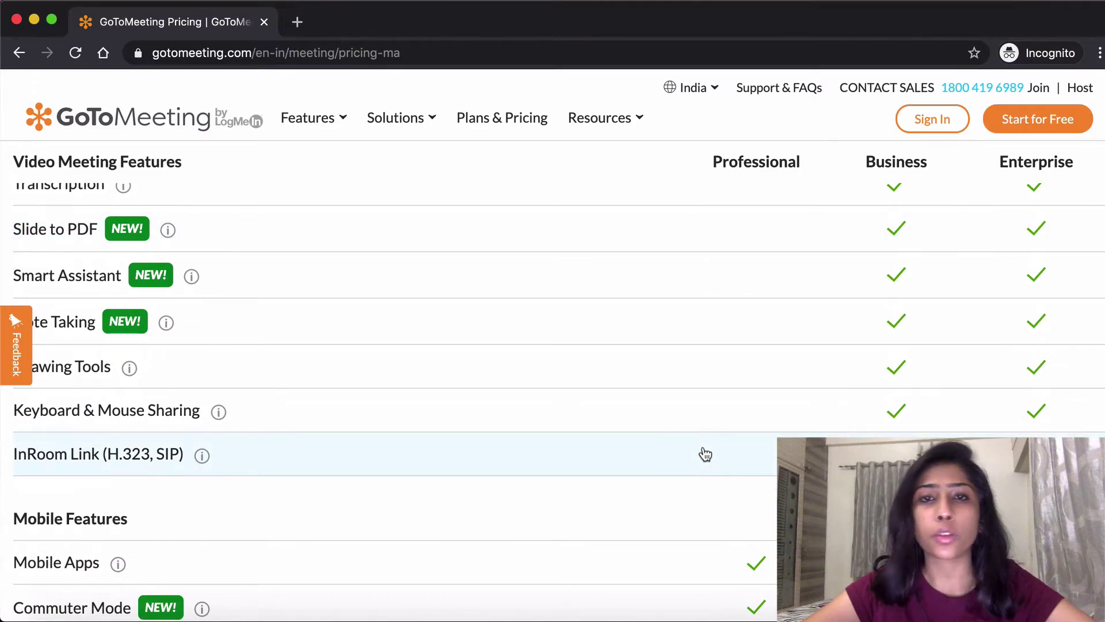
scroll(705, 455, up, 15)
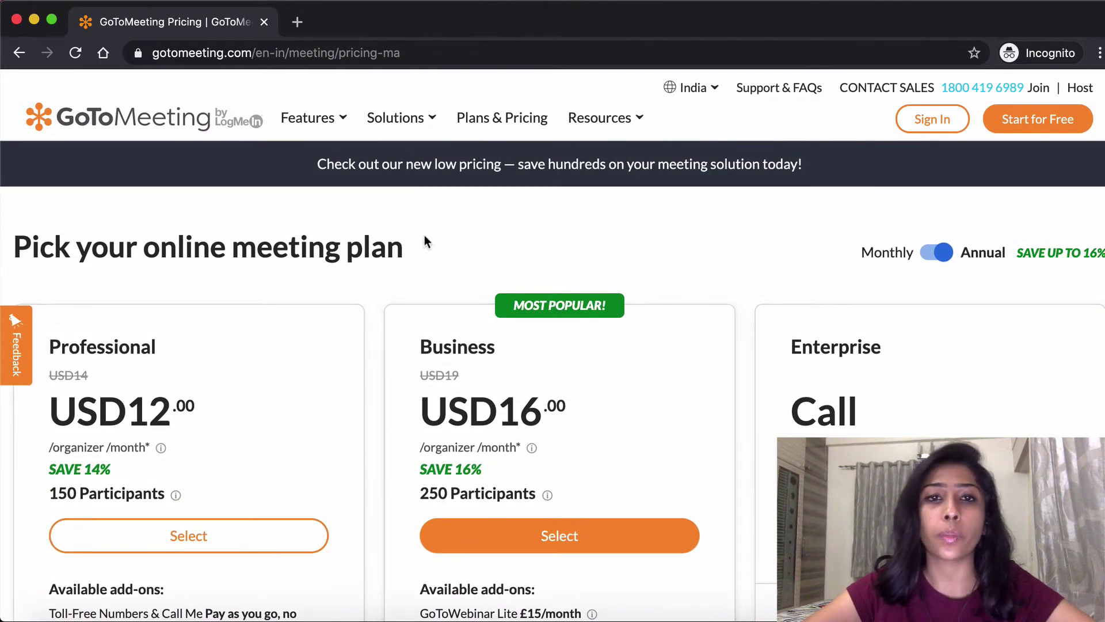
- View the GoTo products and solutions, open the free trial sign-up form, and close that page
click(432, 122)
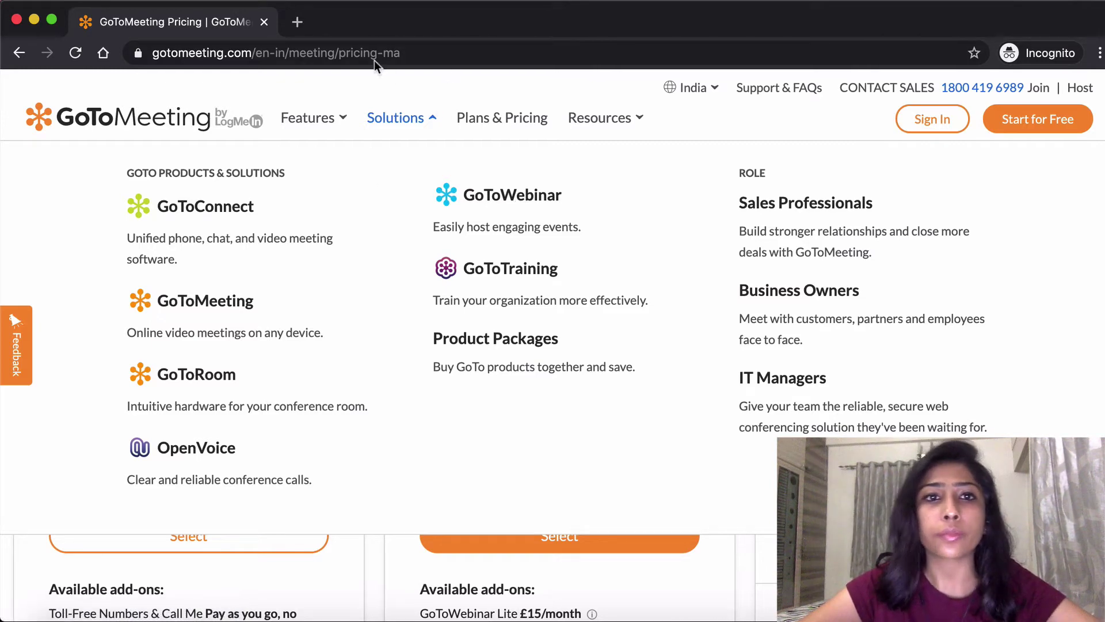
click(1042, 127)
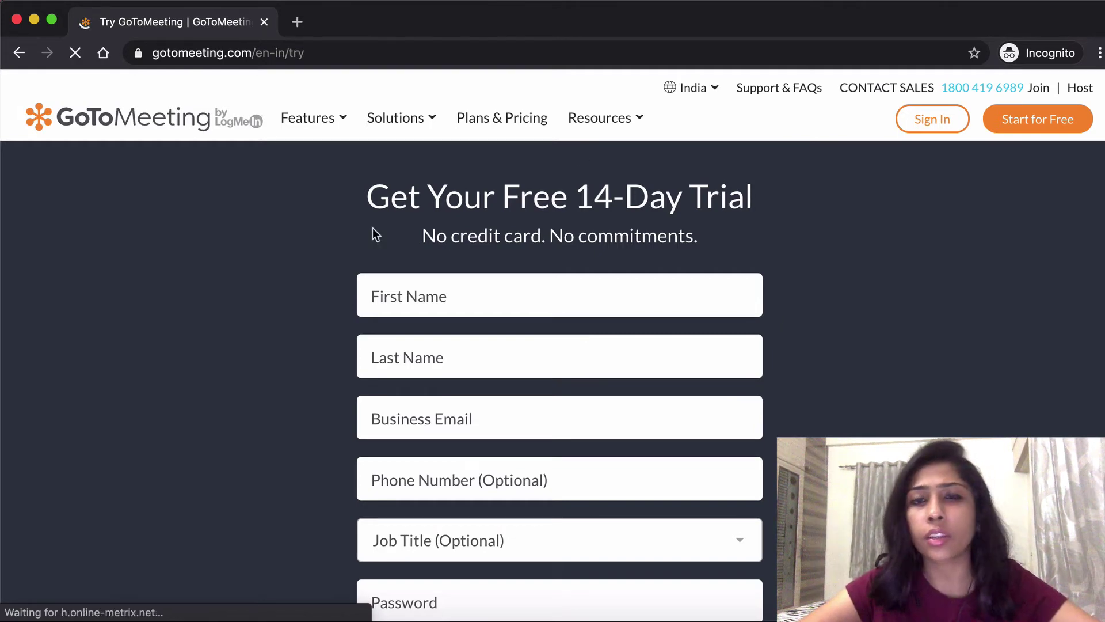
click(264, 24)
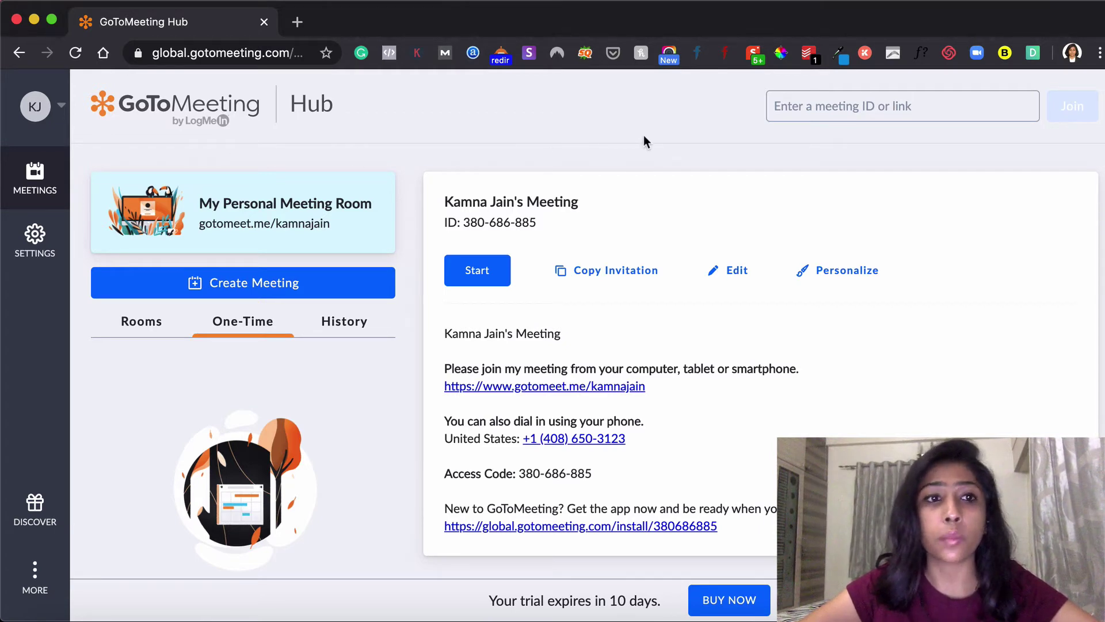
- Open the account's profile and review its Personal Info fields, including the available time zones
click(51, 111)
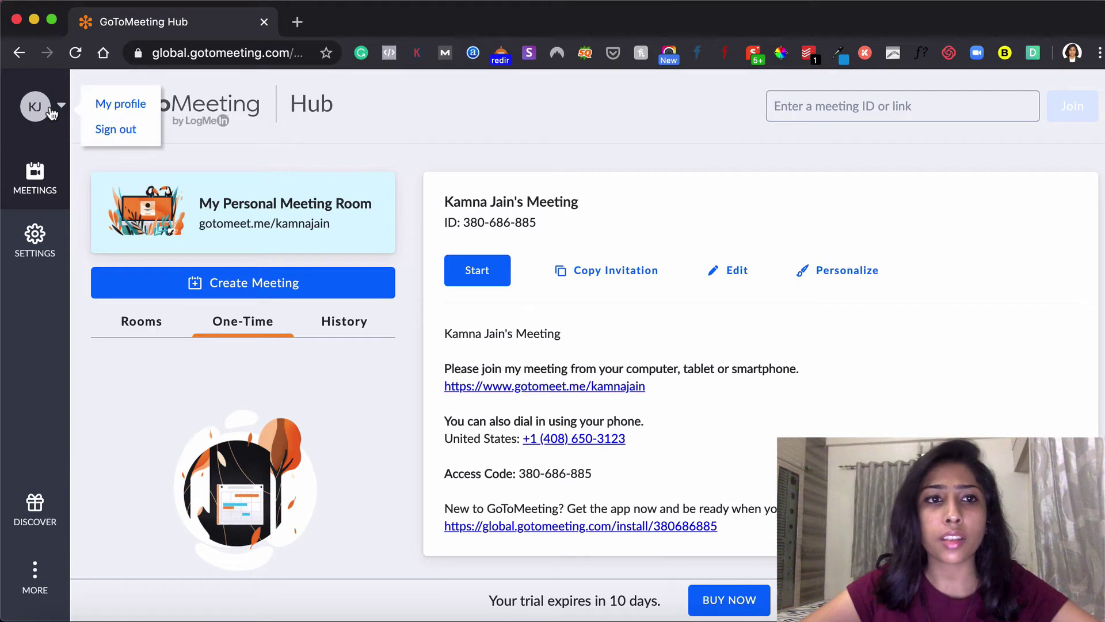
click(127, 109)
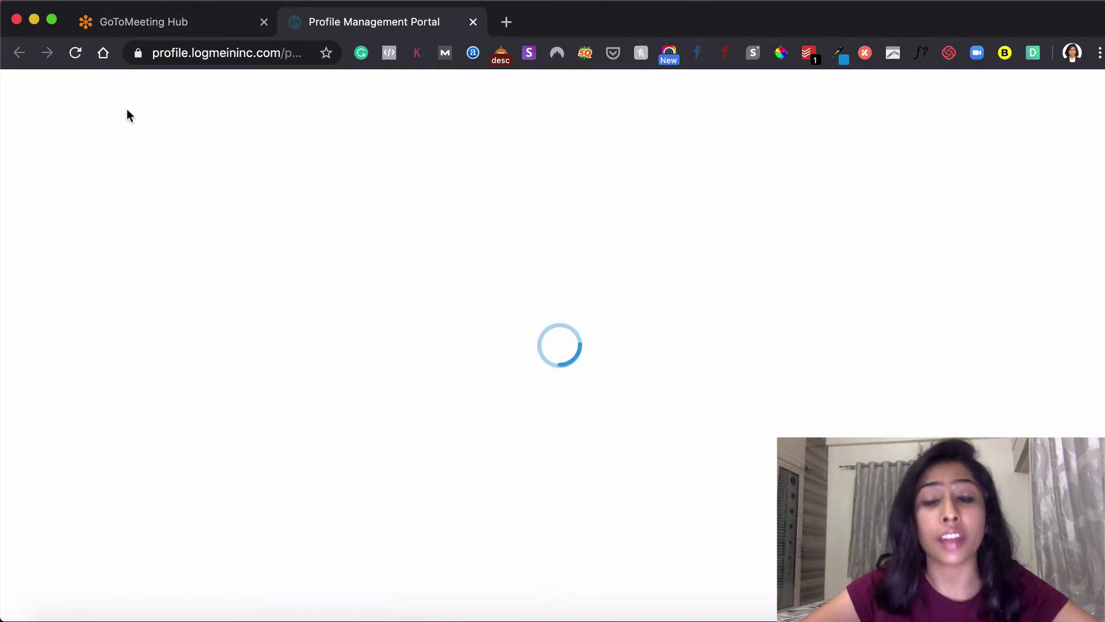
scroll(437, 288, down, 3)
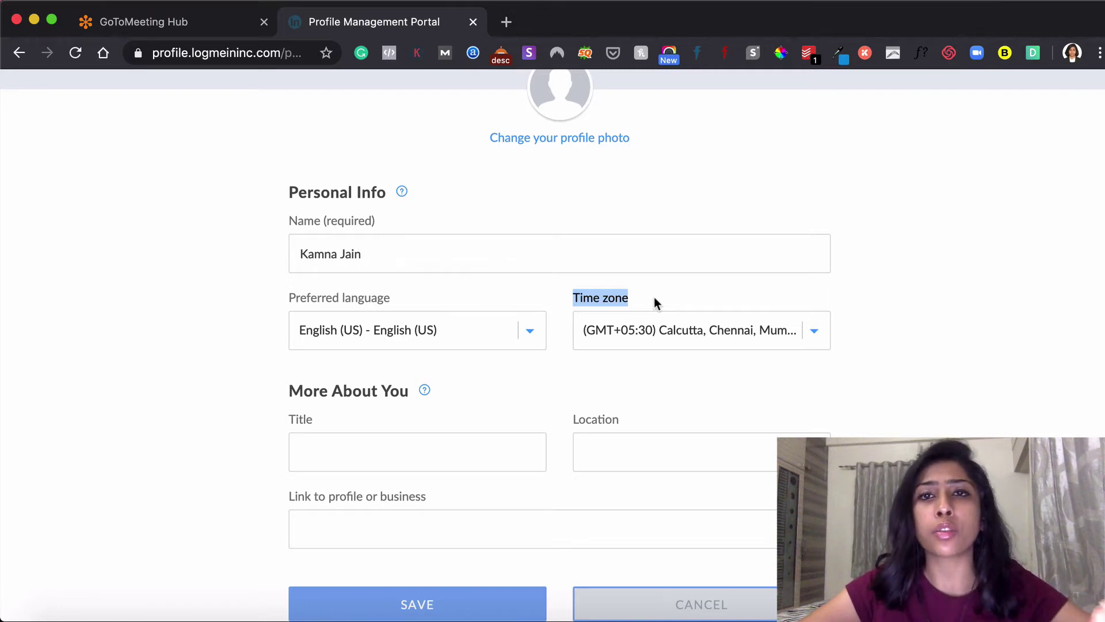
click(649, 330)
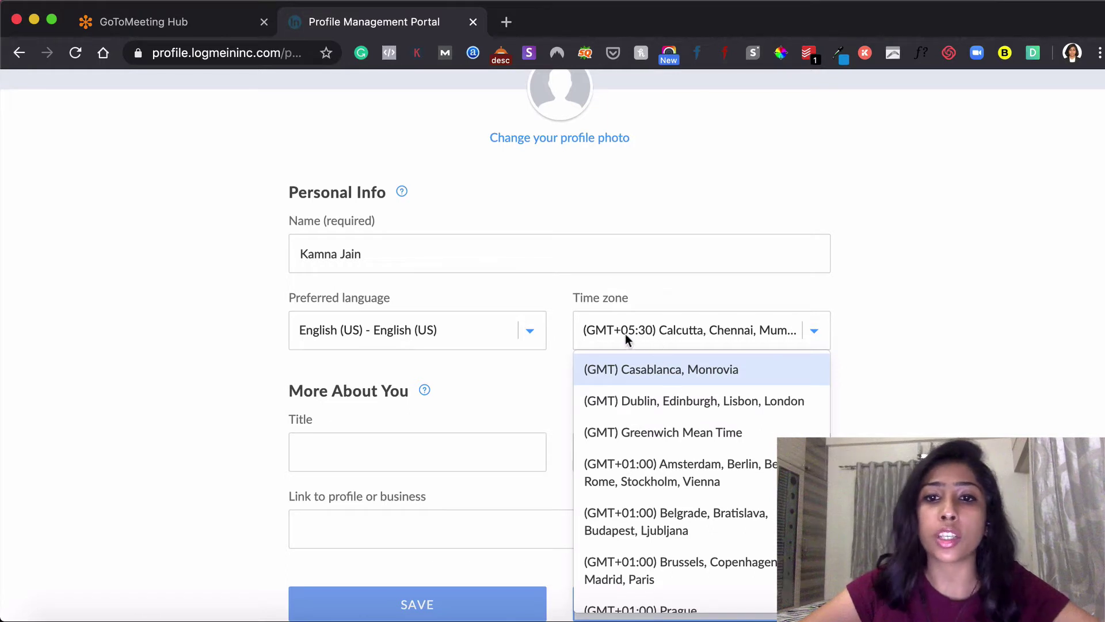
click(731, 291)
scroll(535, 379, down, 5)
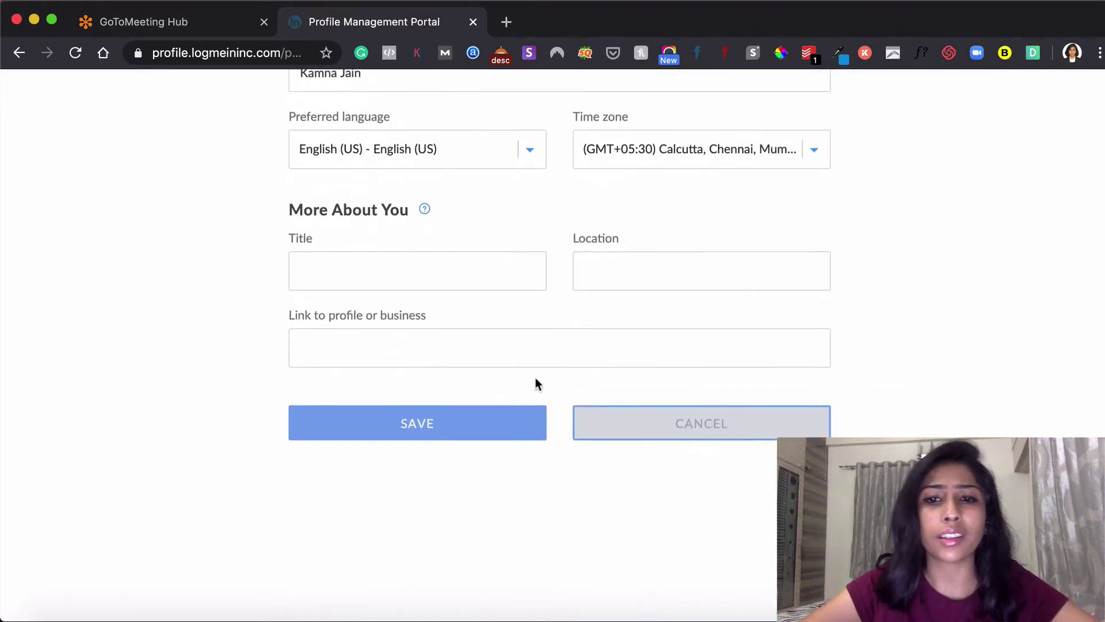
scroll(445, 265, up, 8)
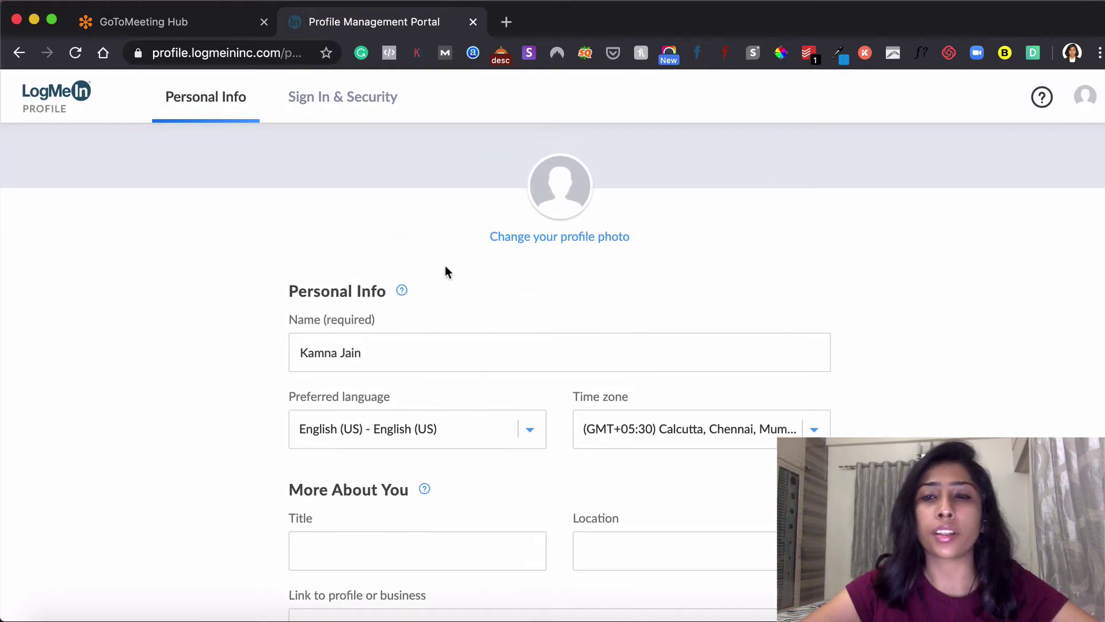
- Review the profile's Sign In & Security settings, and close the profile page to return to the Hub
click(374, 114)
scroll(440, 393, down, 3)
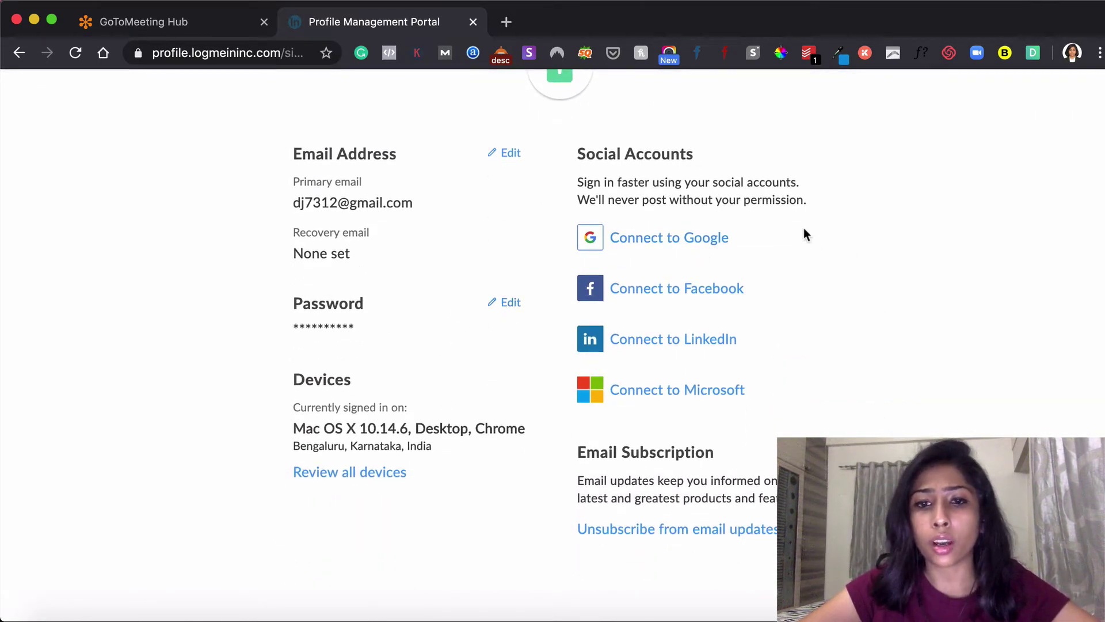
scroll(428, 305, up, 3)
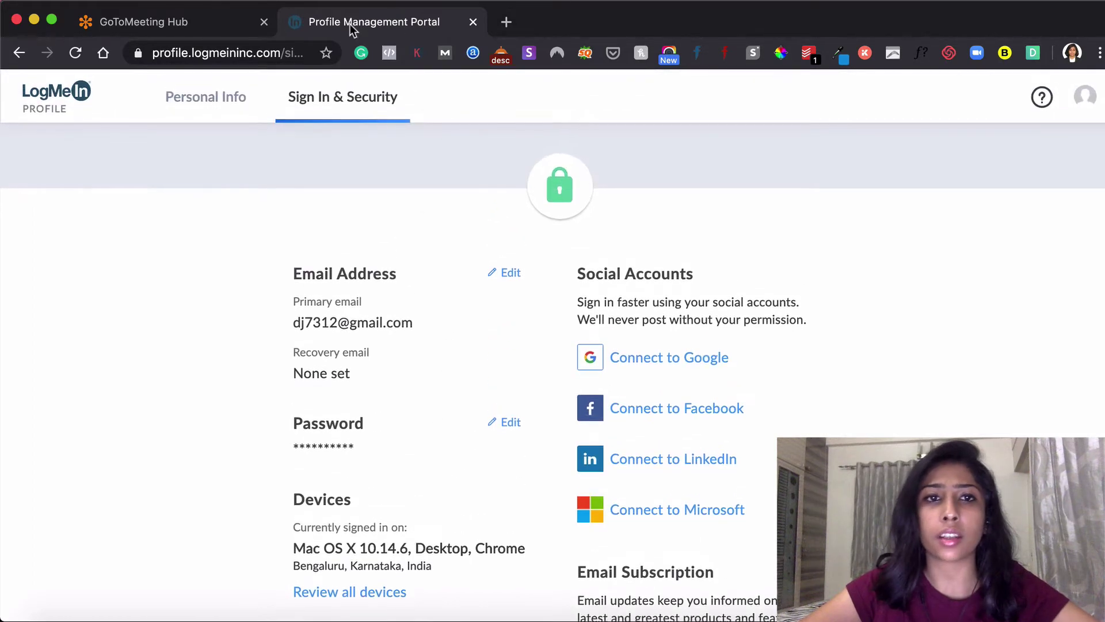
click(207, 26)
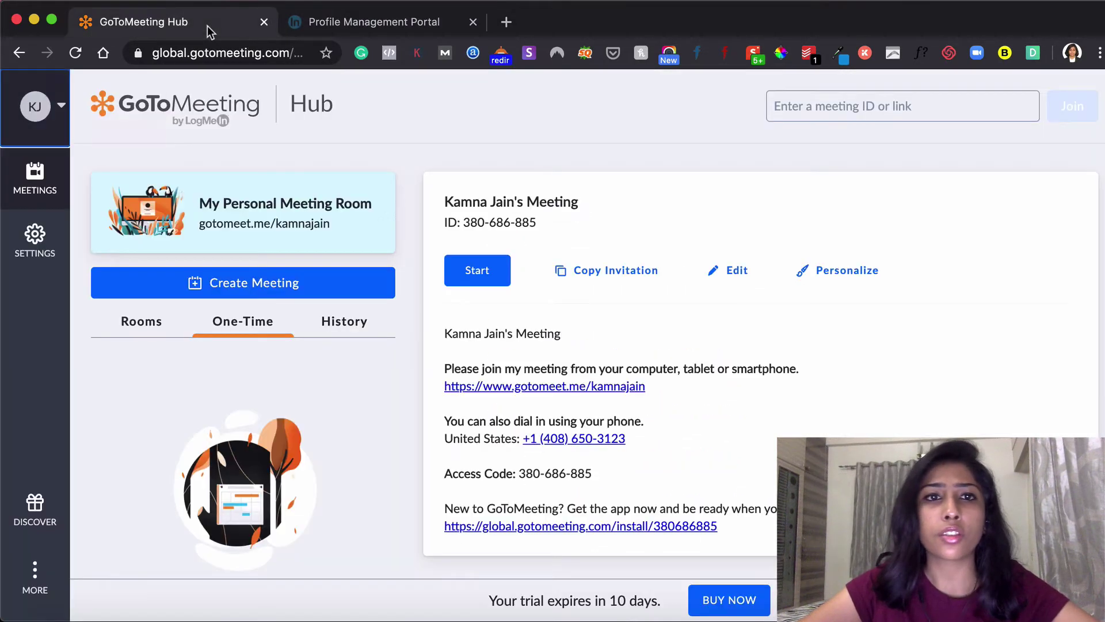
click(473, 22)
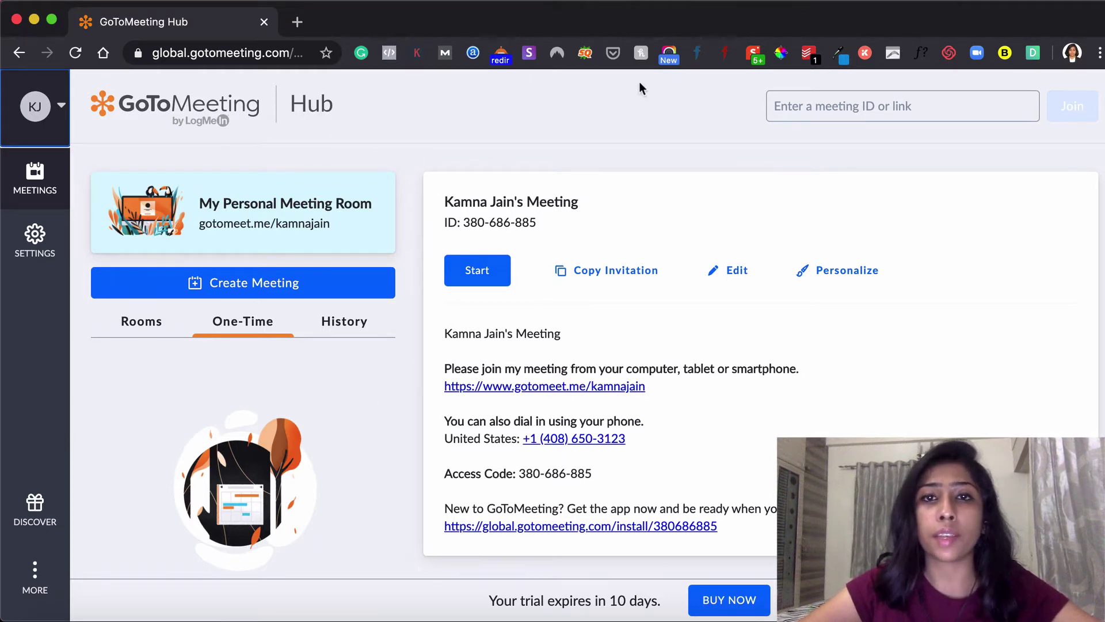
- View the Rooms and One-Time meeting lists, and start a new meeting titled "Facebook Ads Q&A Session"
click(140, 327)
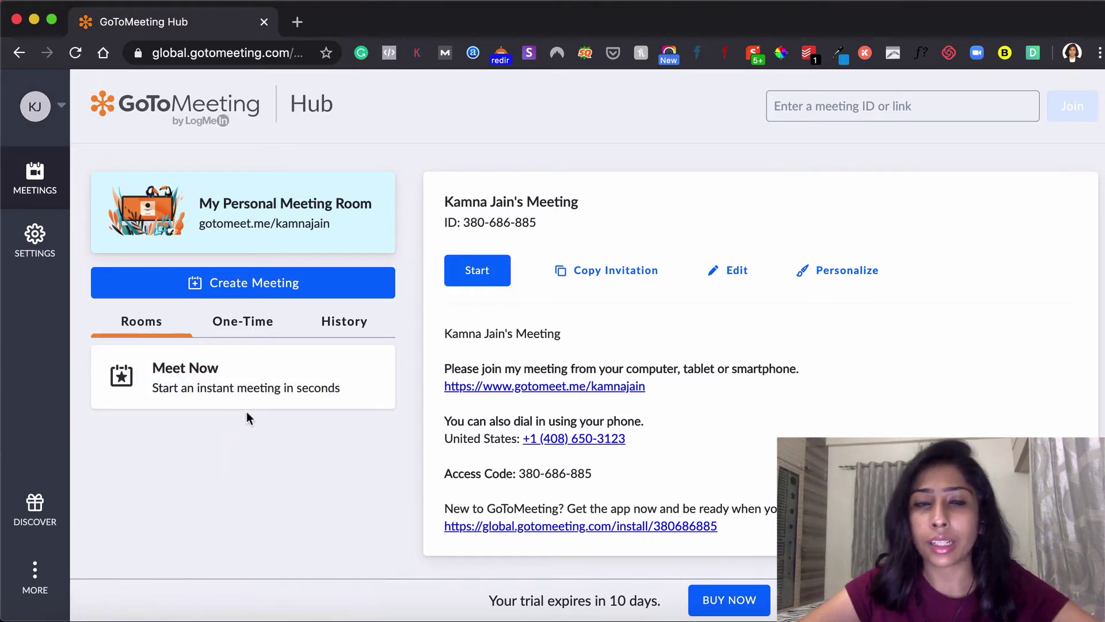
click(246, 324)
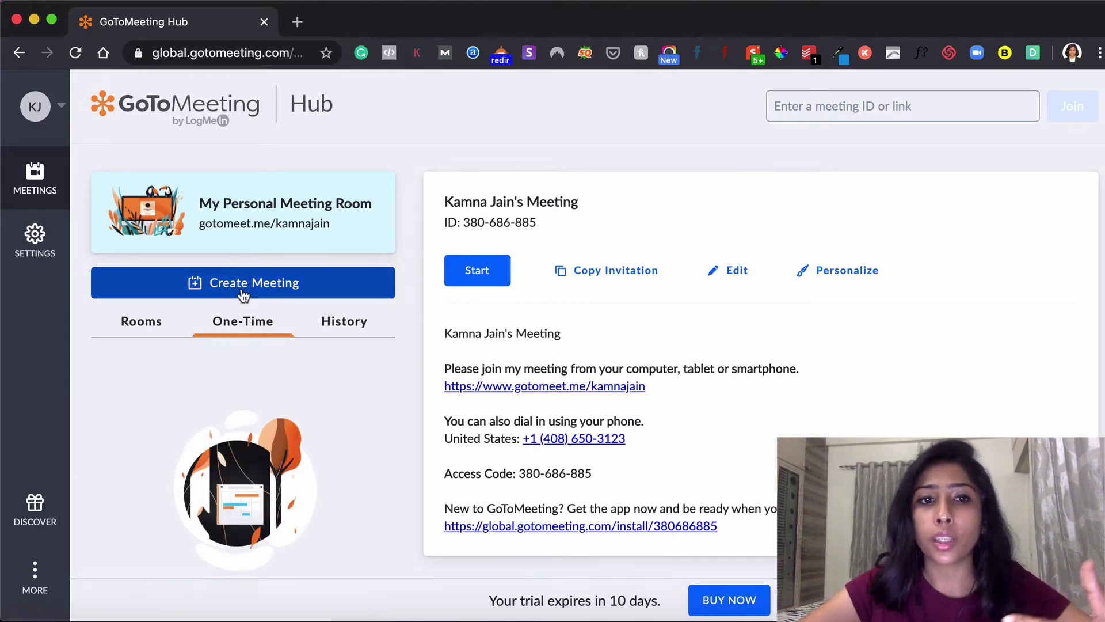
click(240, 287)
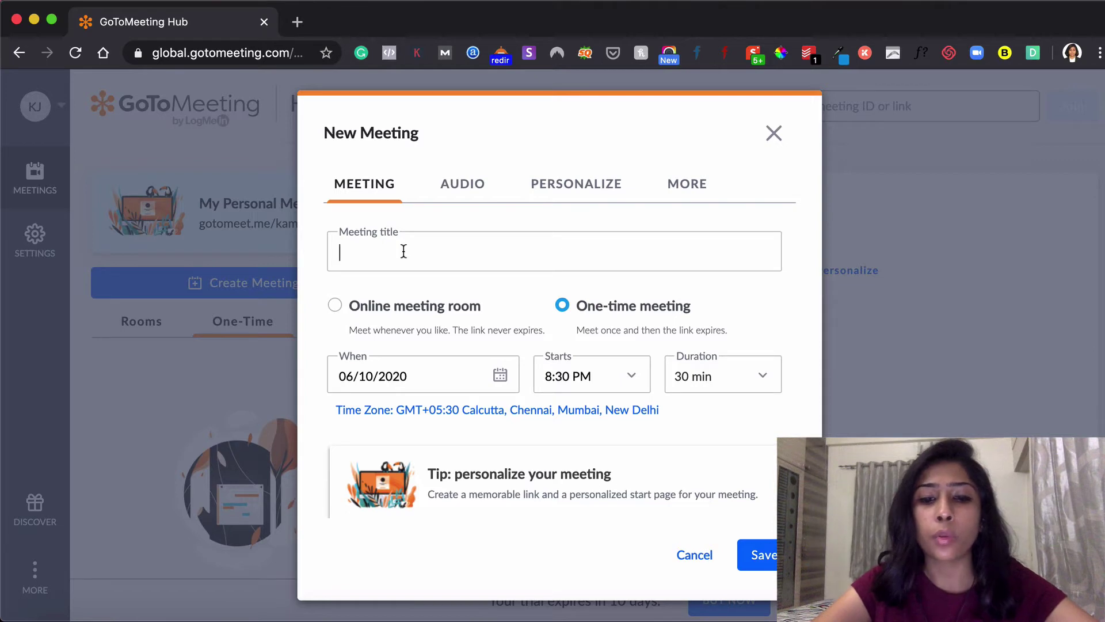
click(404, 251)
text(Facebook Ads Q&A )
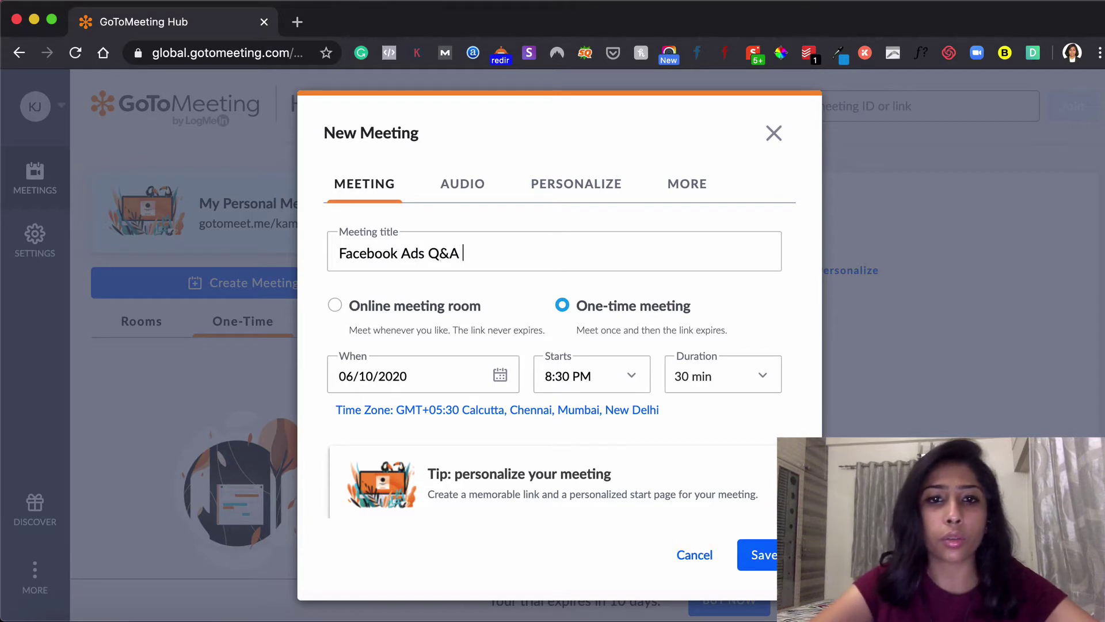
text(Session)
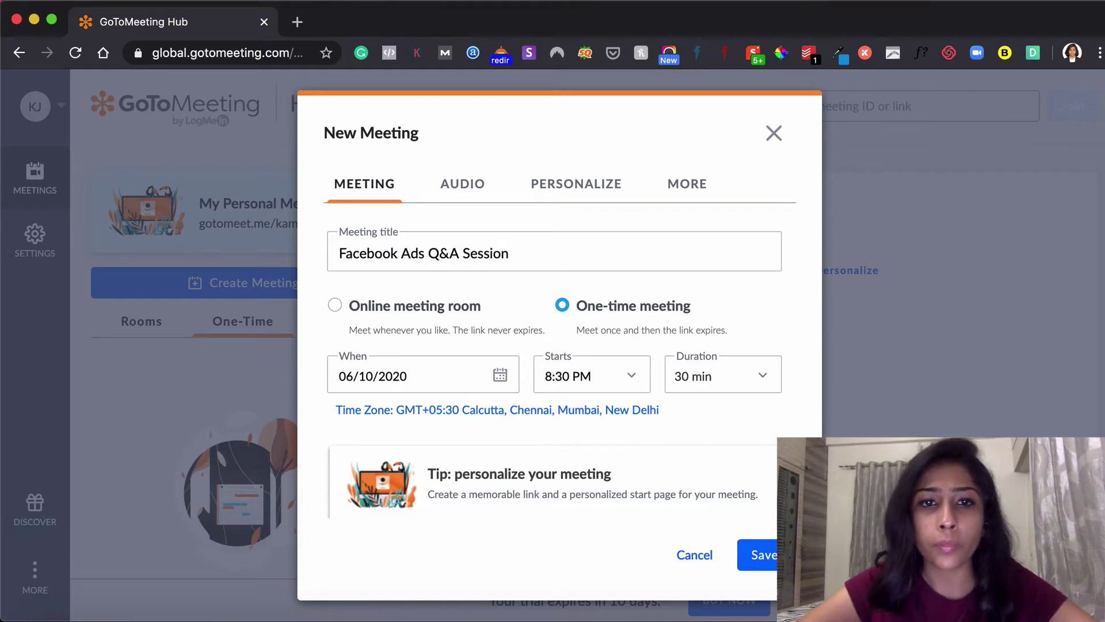
- Schedule the session as a one-time meeting on 06/11/2020 at 8:30 PM with a 30 min duration
click(360, 305)
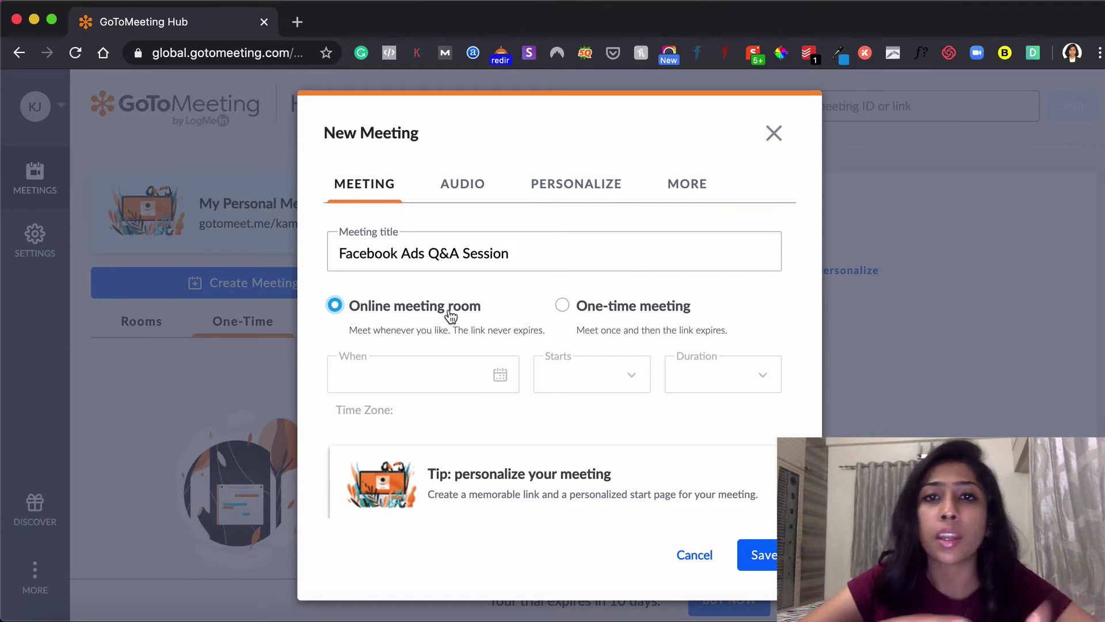
click(564, 308)
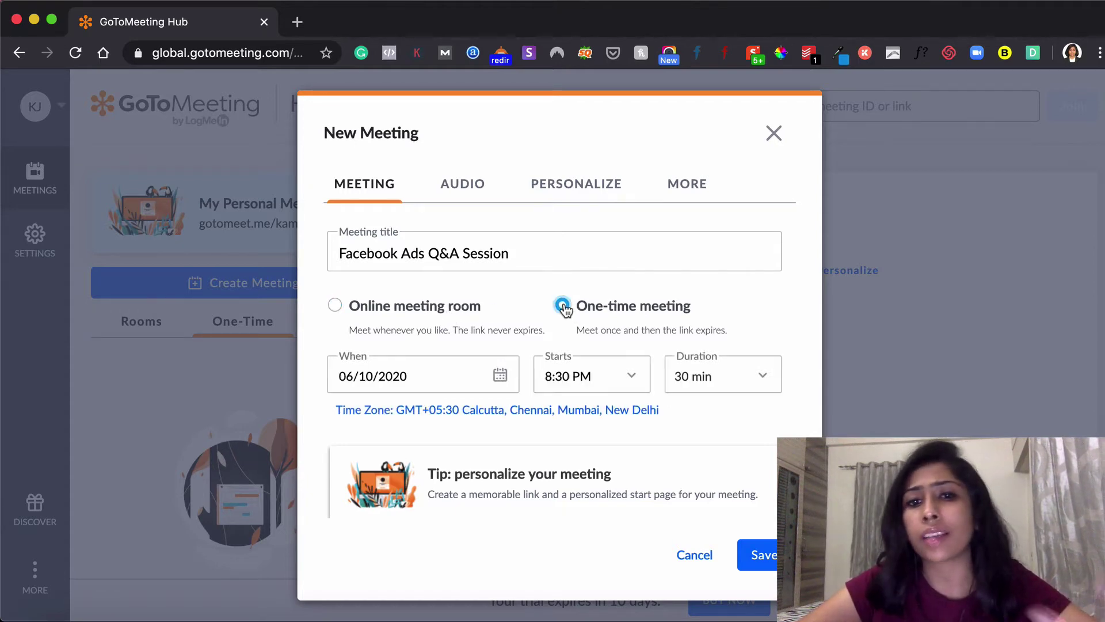
scroll(565, 311, down, 1)
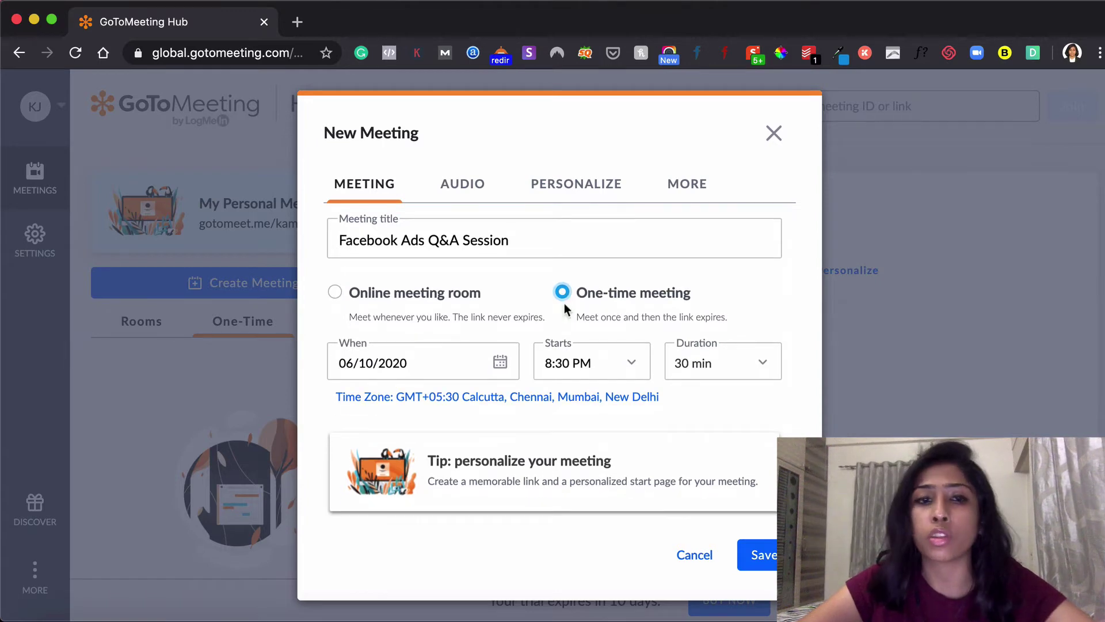
click(496, 358)
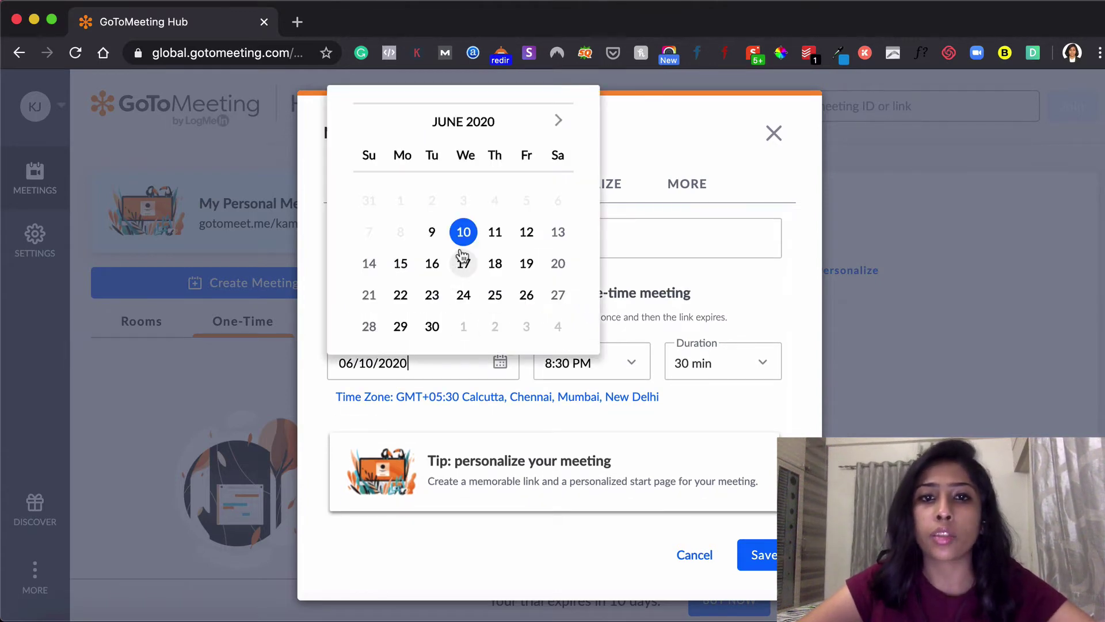
click(488, 233)
click(626, 366)
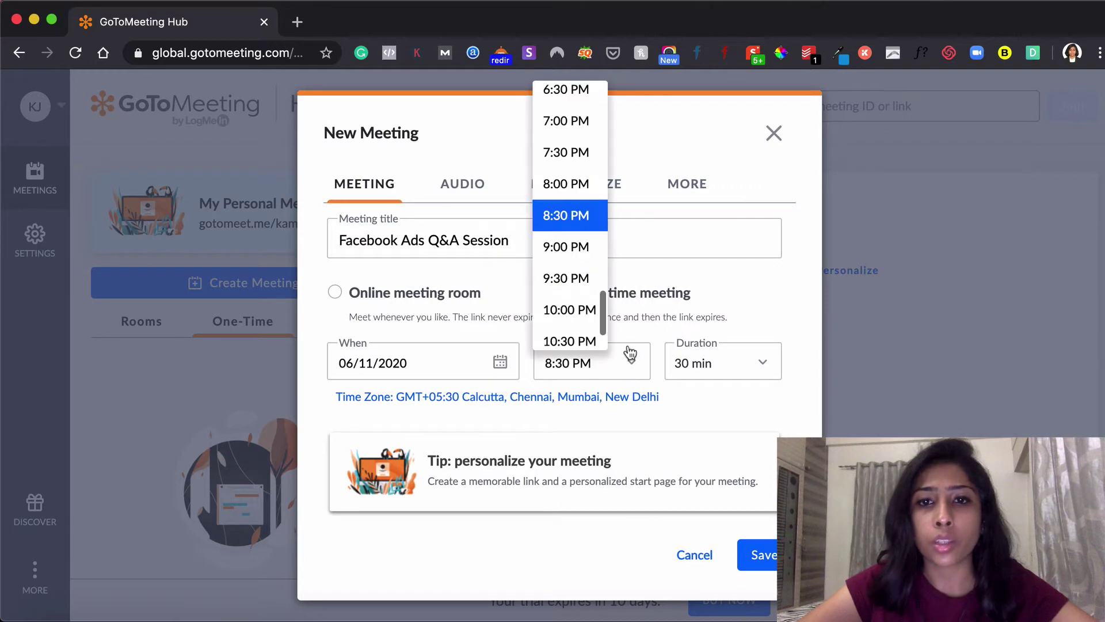
click(575, 222)
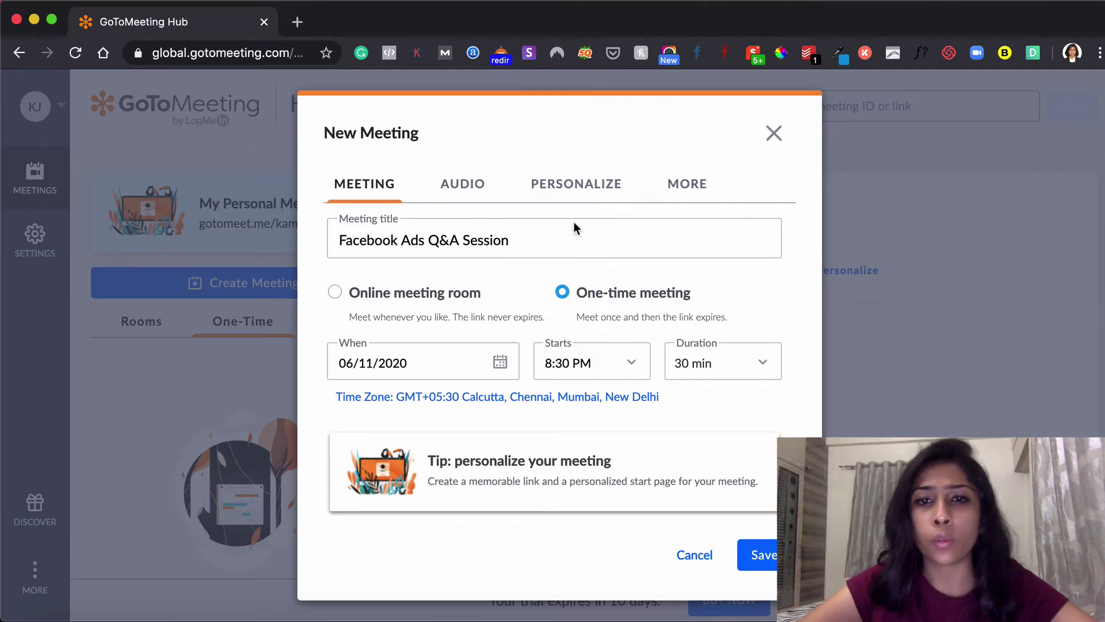
click(762, 367)
click(763, 367)
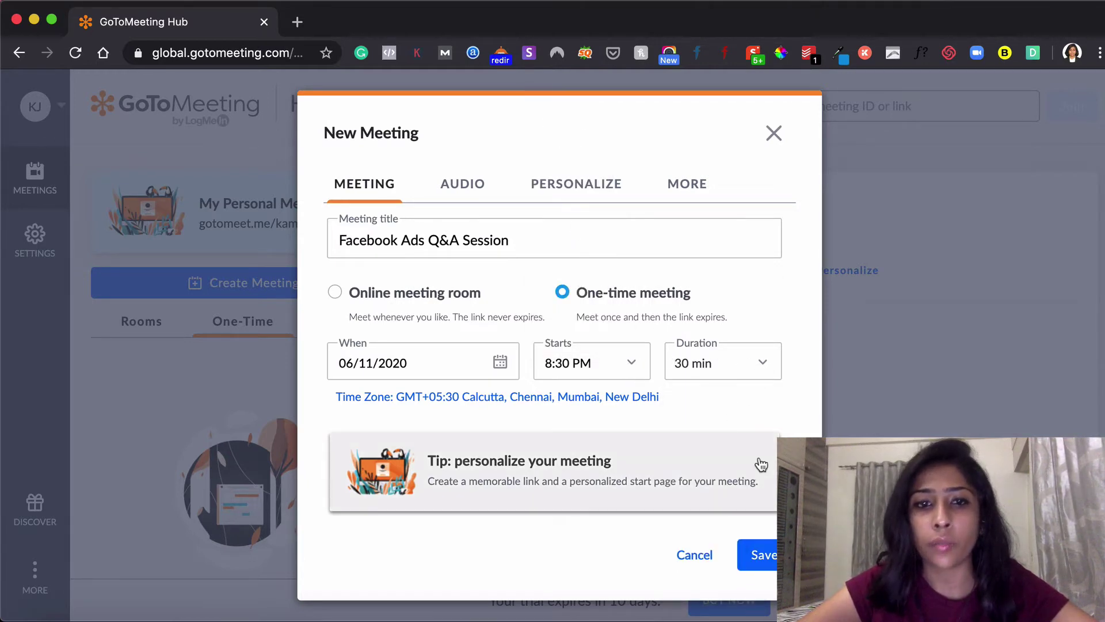
- Review the new meeting's audio options, from built-in audio to using an own conference call service
click(466, 180)
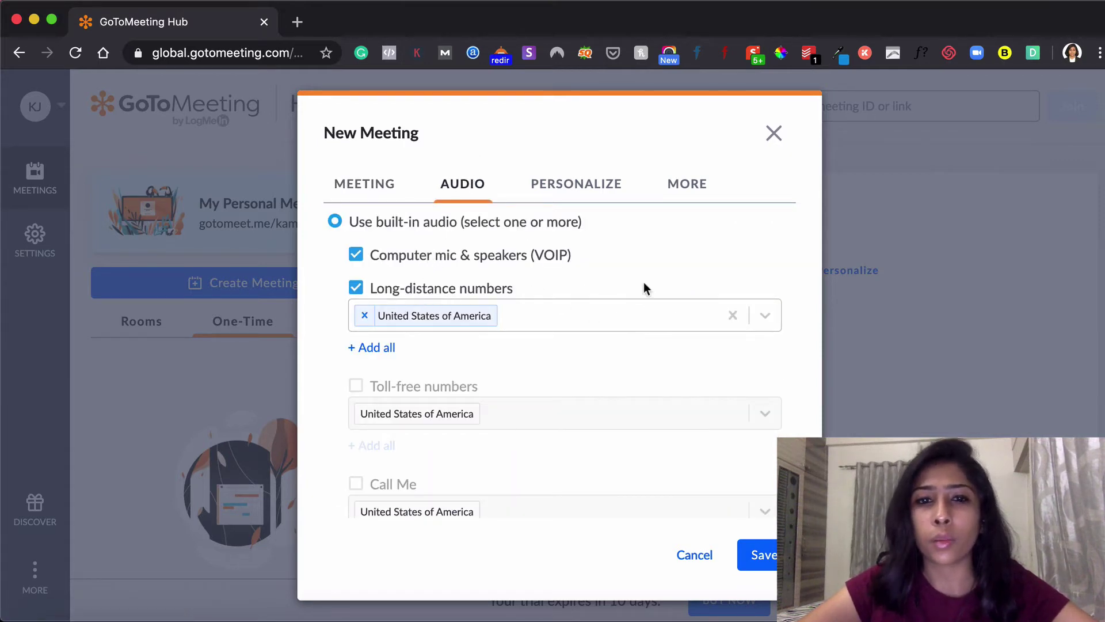
scroll(585, 371, down, 5)
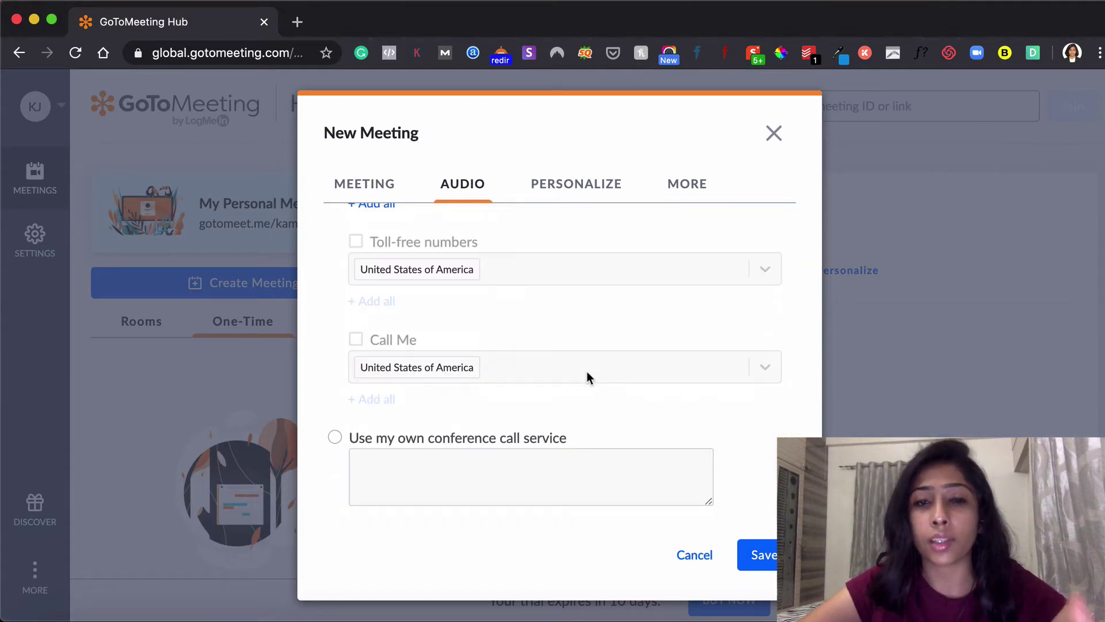
scroll(585, 371, up, 5)
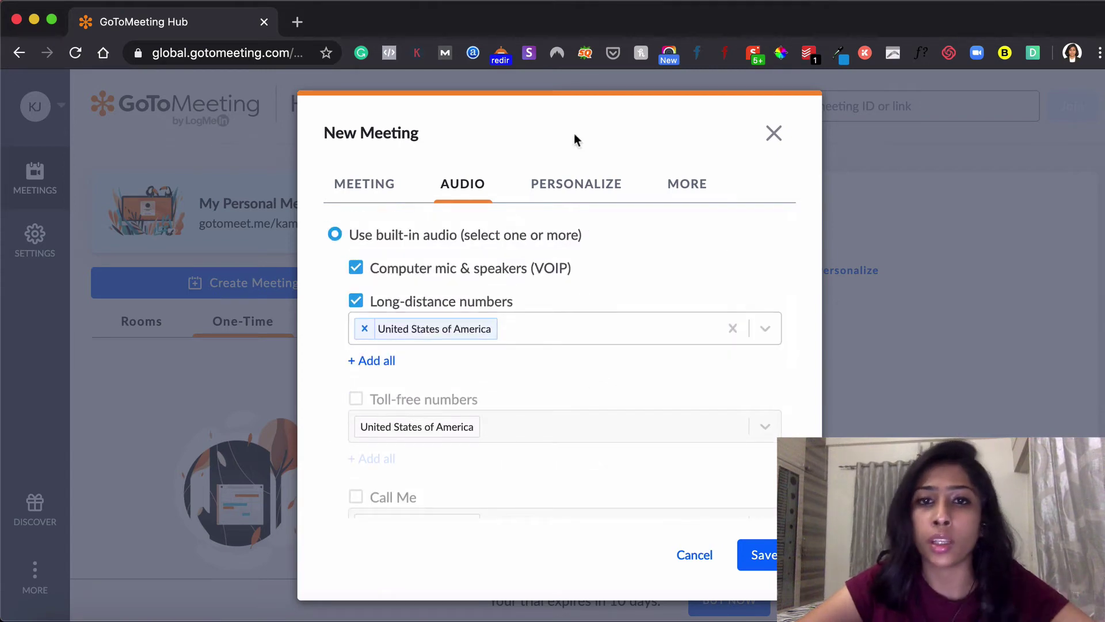
- Personalize the meeting and shorten the custom ending of its link to "facebook-ads"
click(572, 181)
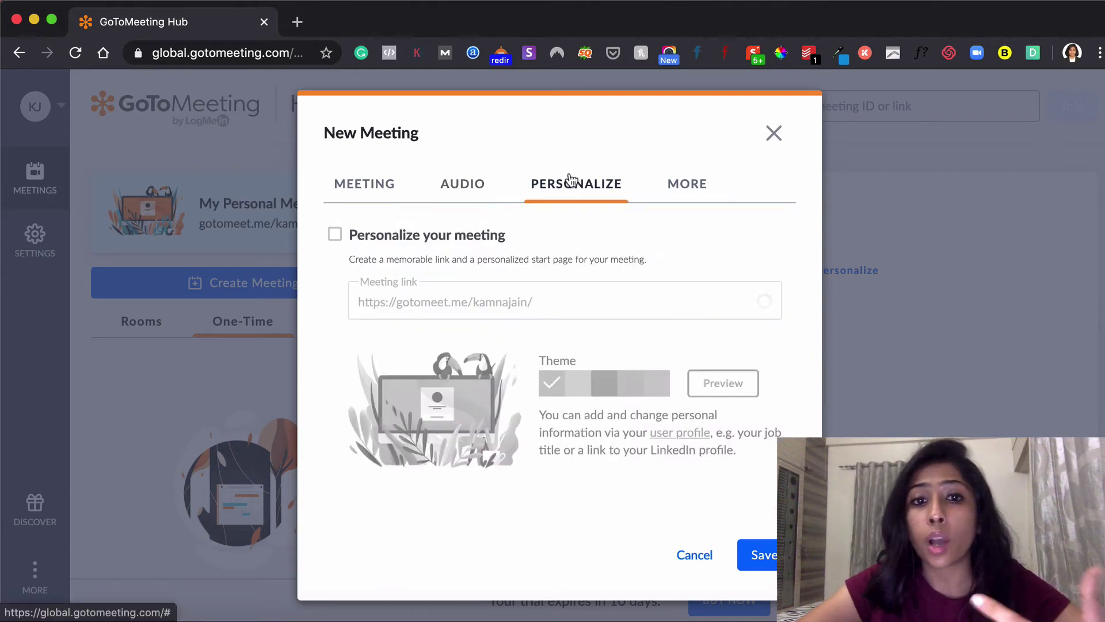
click(335, 235)
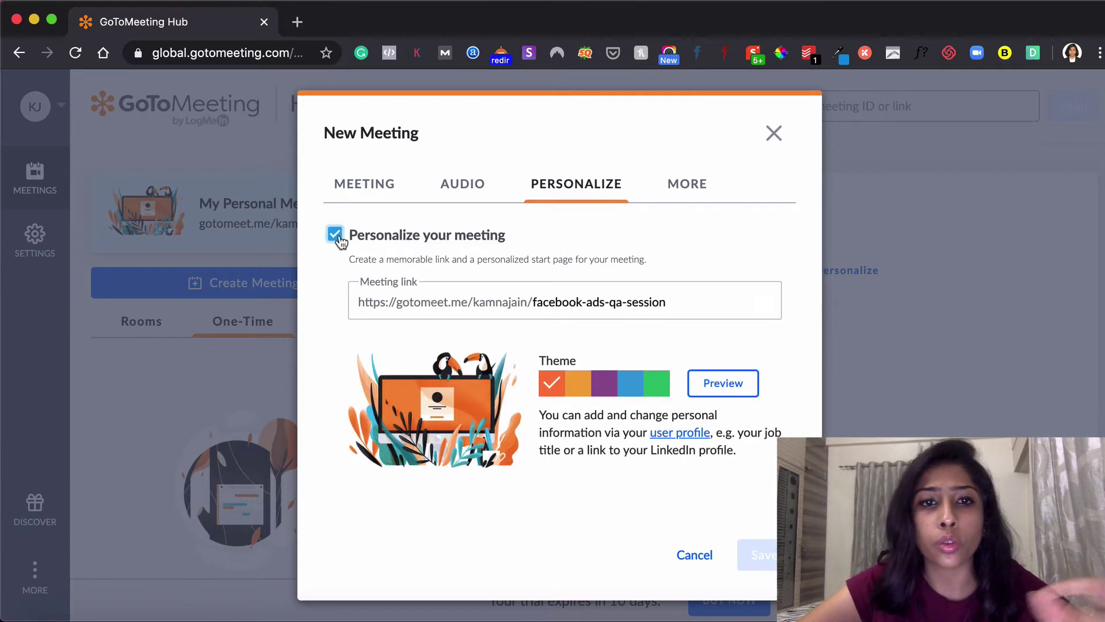
drag(530, 302, 346, 303)
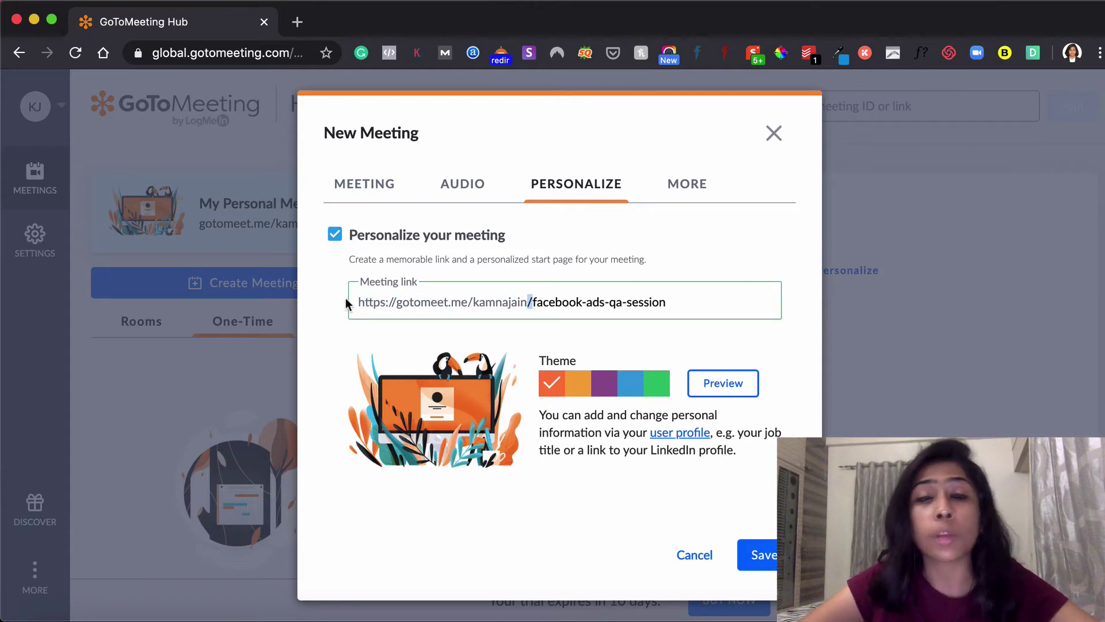
click(692, 294)
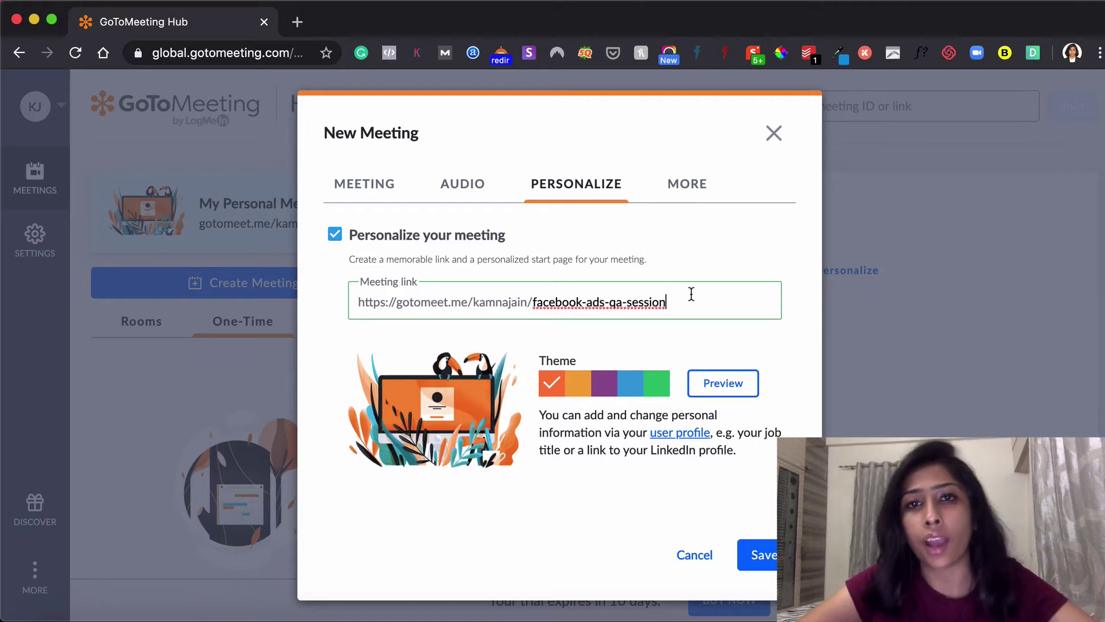
drag(678, 301, 605, 296)
key(BackSpace)
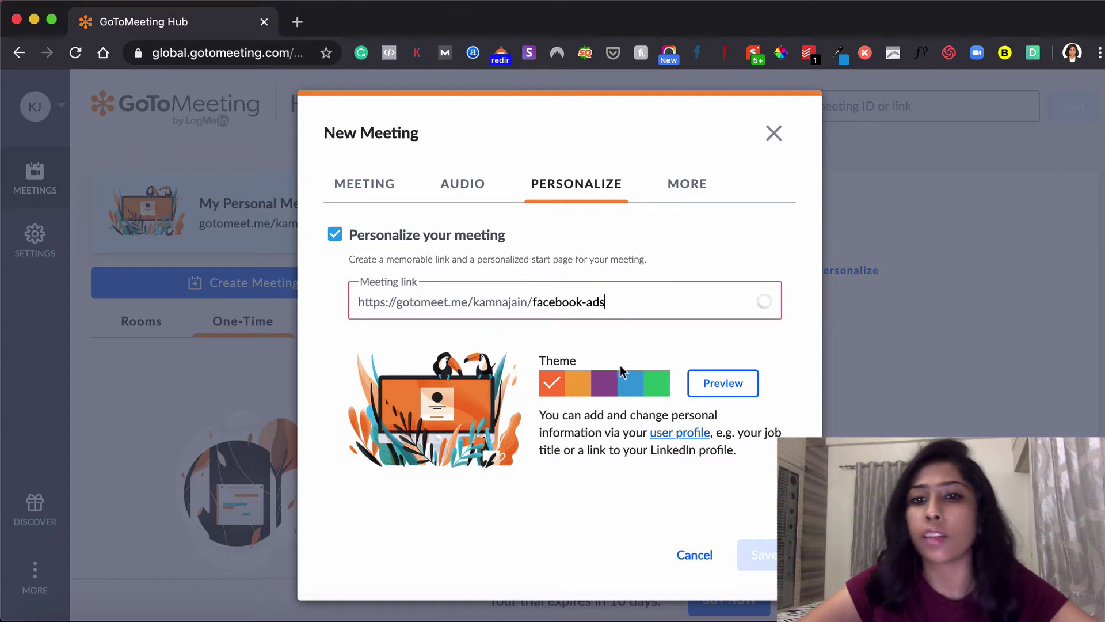
- Check the co-organizers field and try the meeting password requirement, leave it off, and return to the personalization settings
click(702, 183)
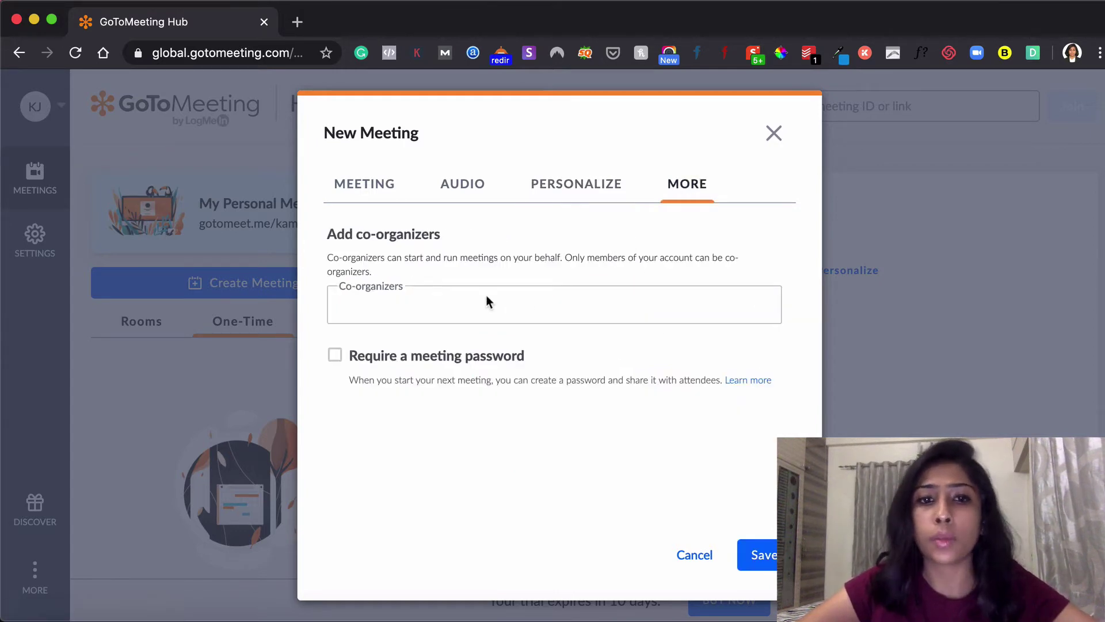
click(466, 308)
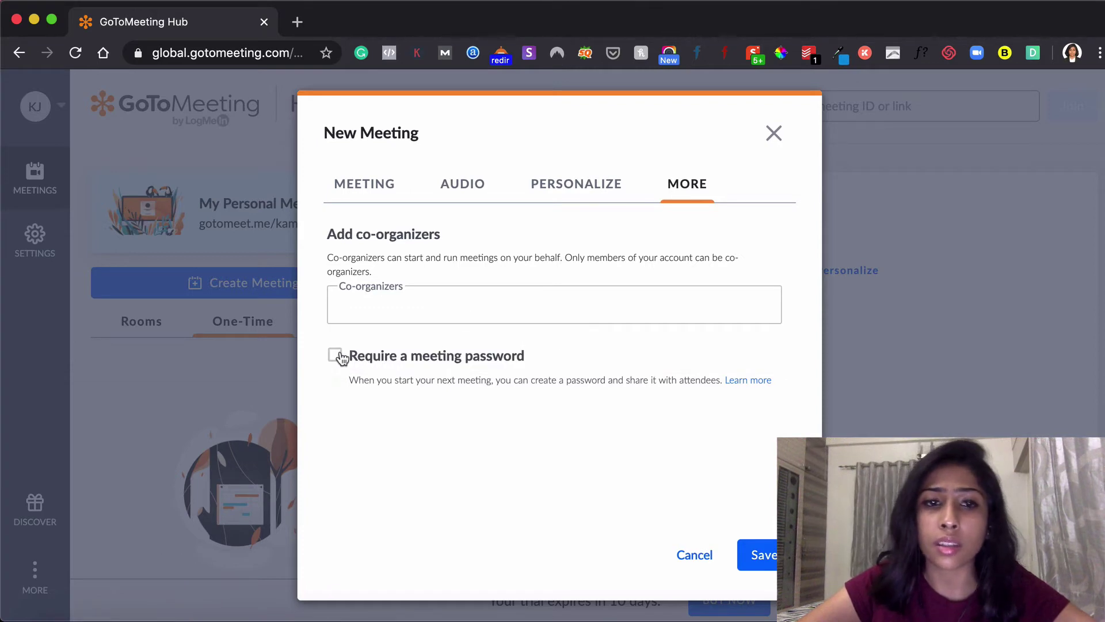
click(337, 355)
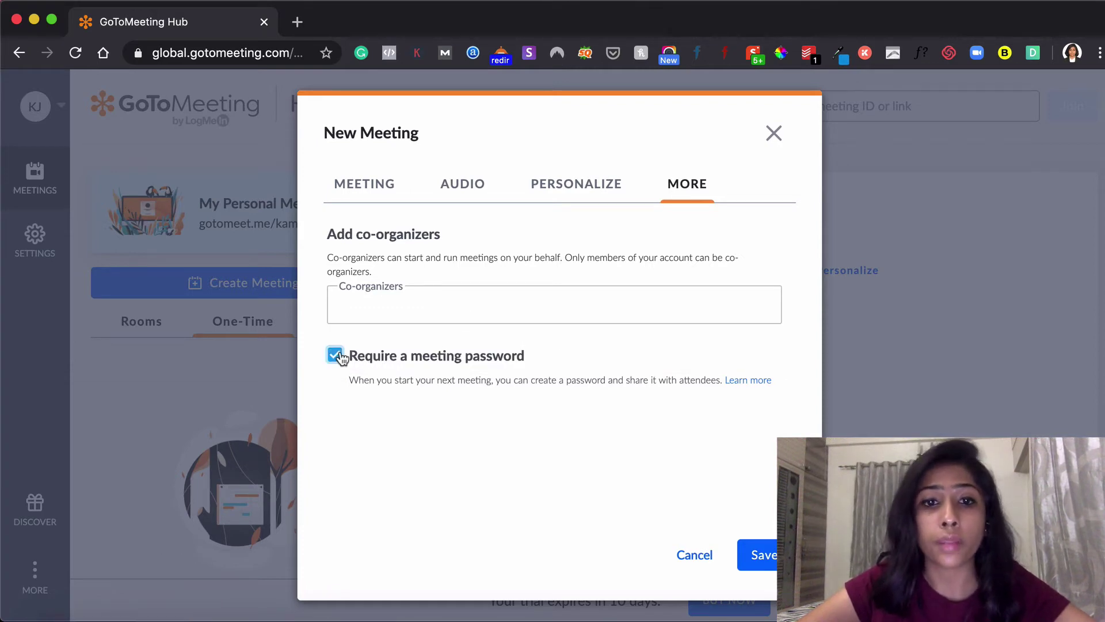
click(335, 355)
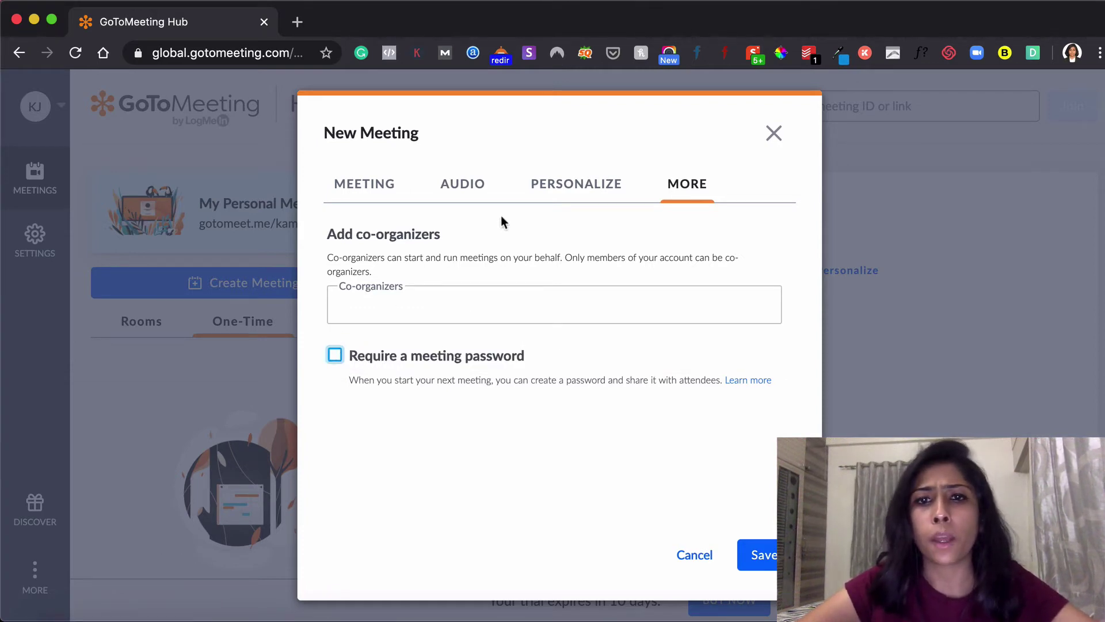
click(580, 185)
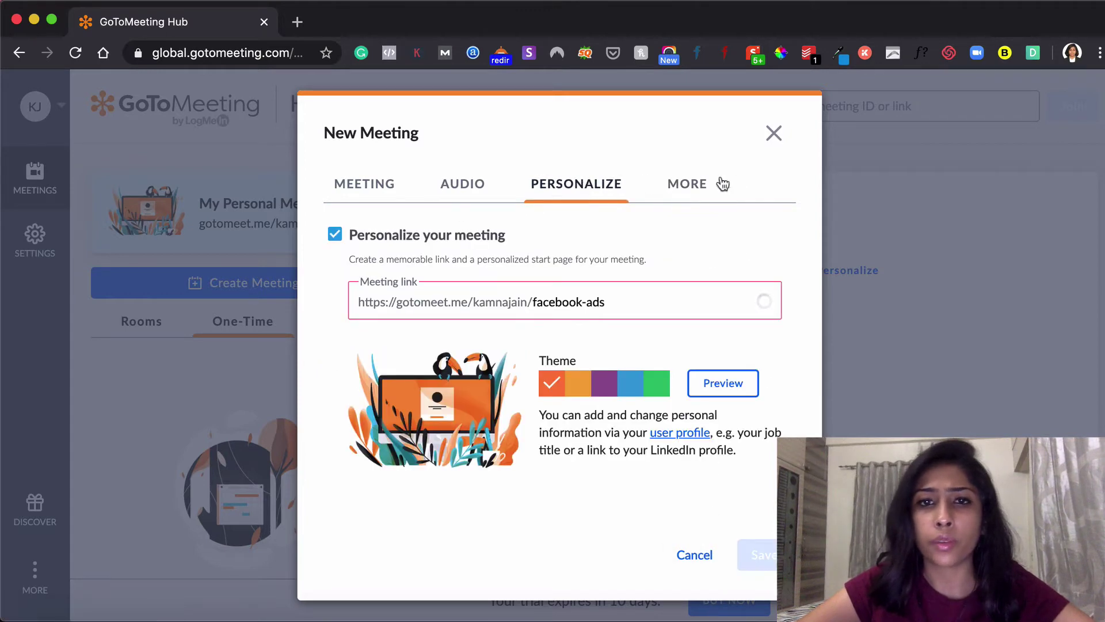
- Recheck the new meeting's title and schedule, save the meeting, and copy its invitation
click(465, 186)
click(383, 186)
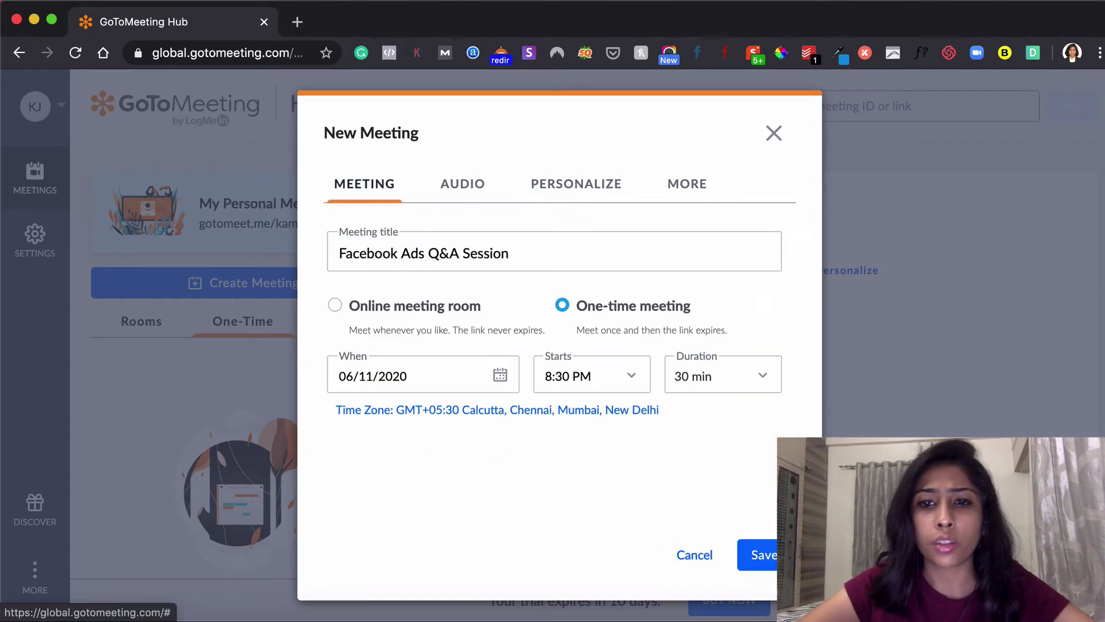
click(769, 561)
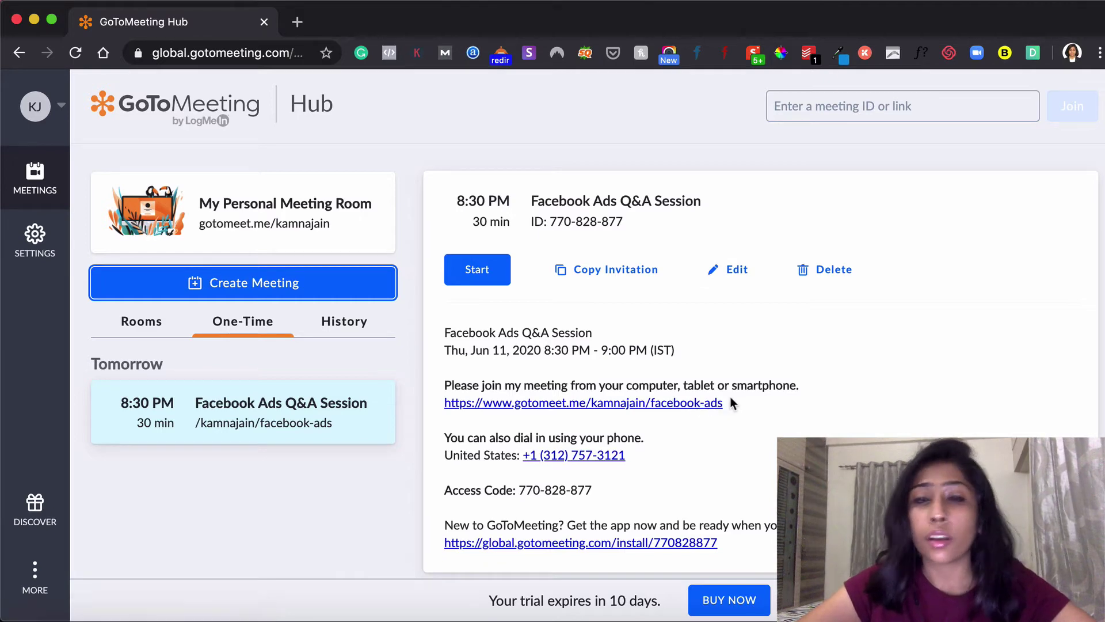
click(636, 285)
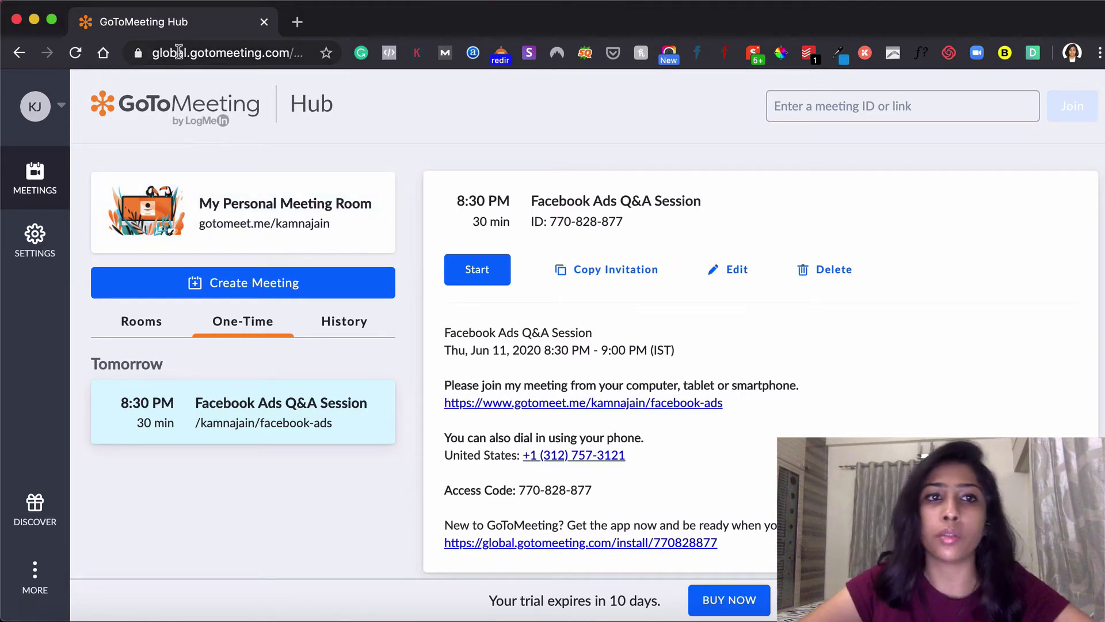
- Return to the Hub's start page and review the meeting history with and without the Recorded filter, ending on the one-time meetings list
click(28, 132)
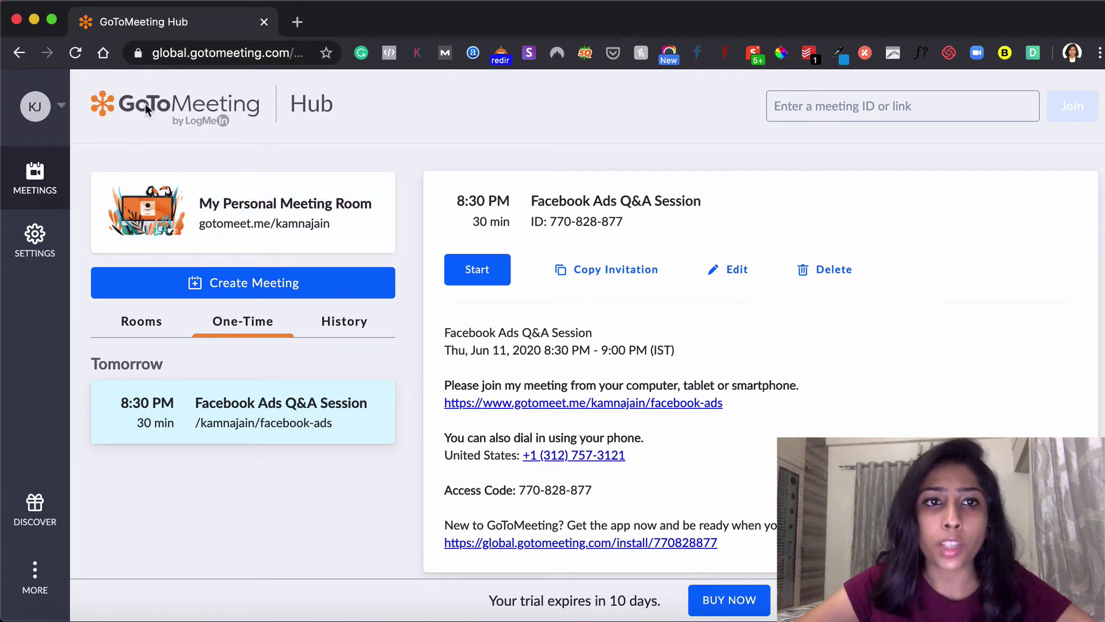
click(145, 104)
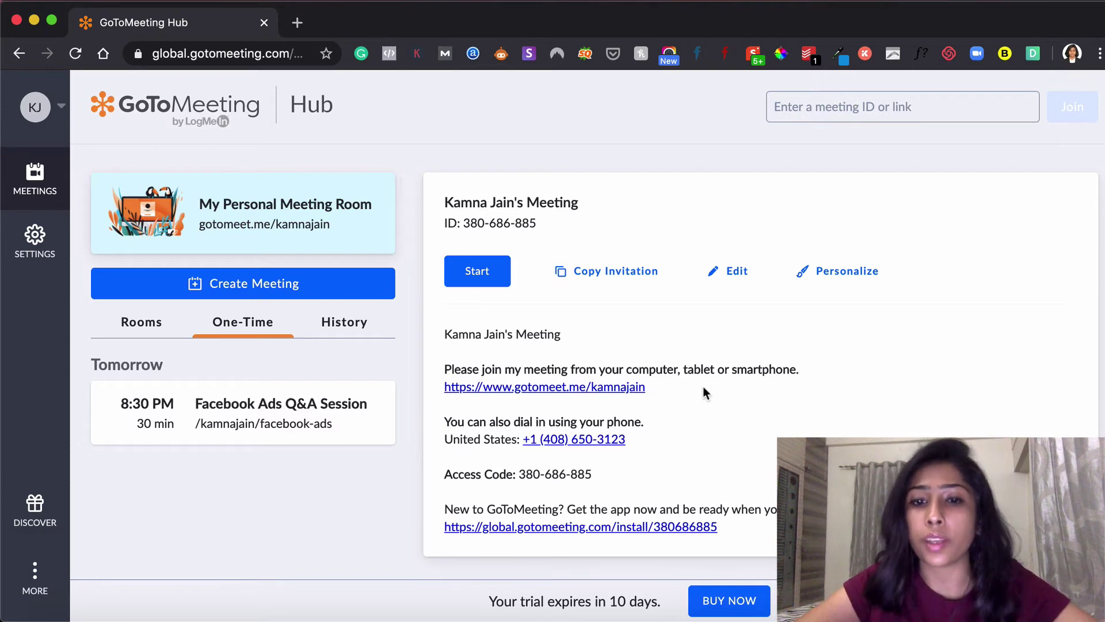
click(364, 336)
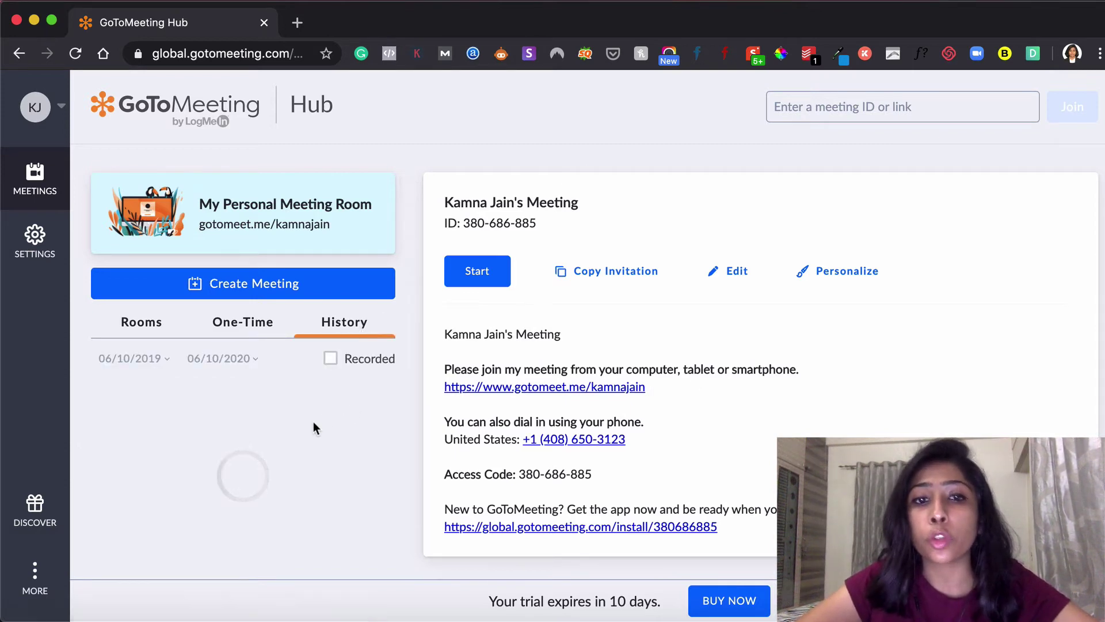
scroll(314, 429, down, 5)
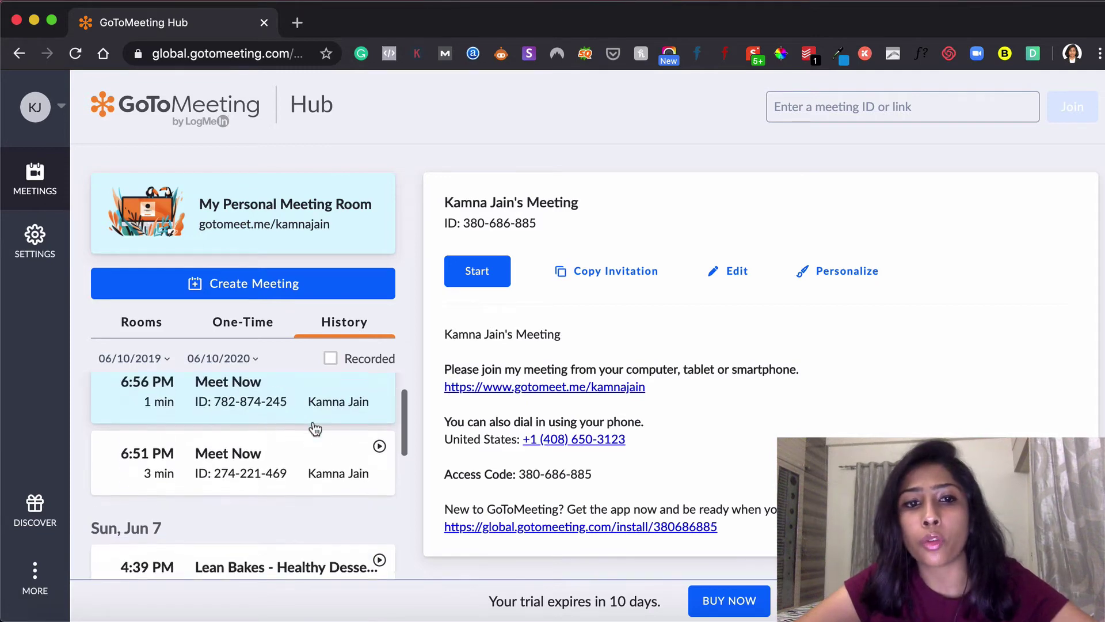
scroll(313, 420, up, 5)
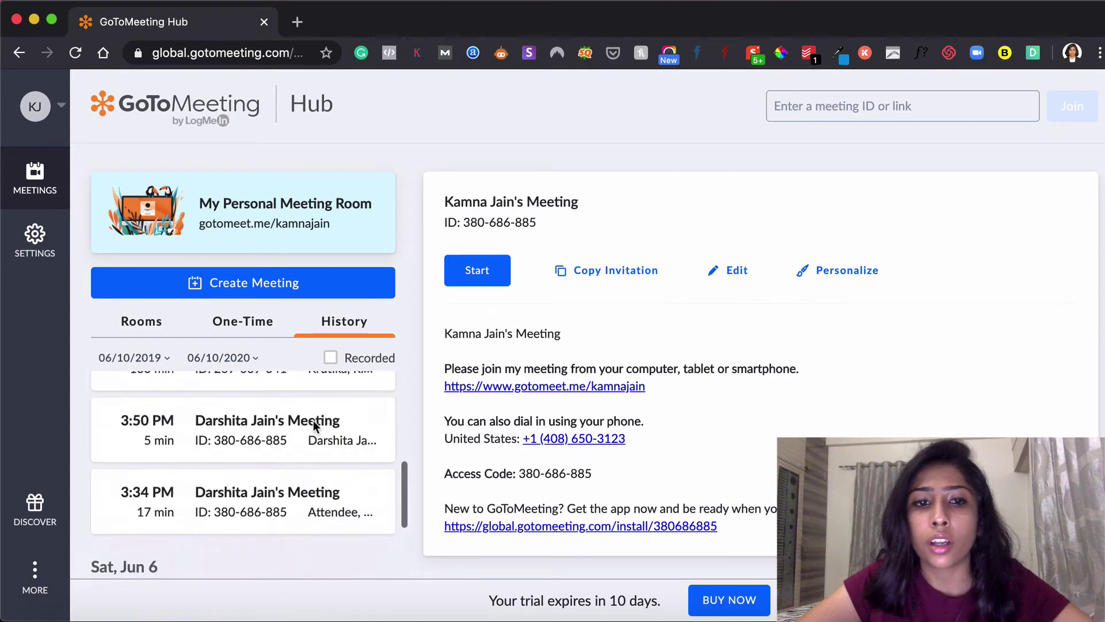
click(332, 361)
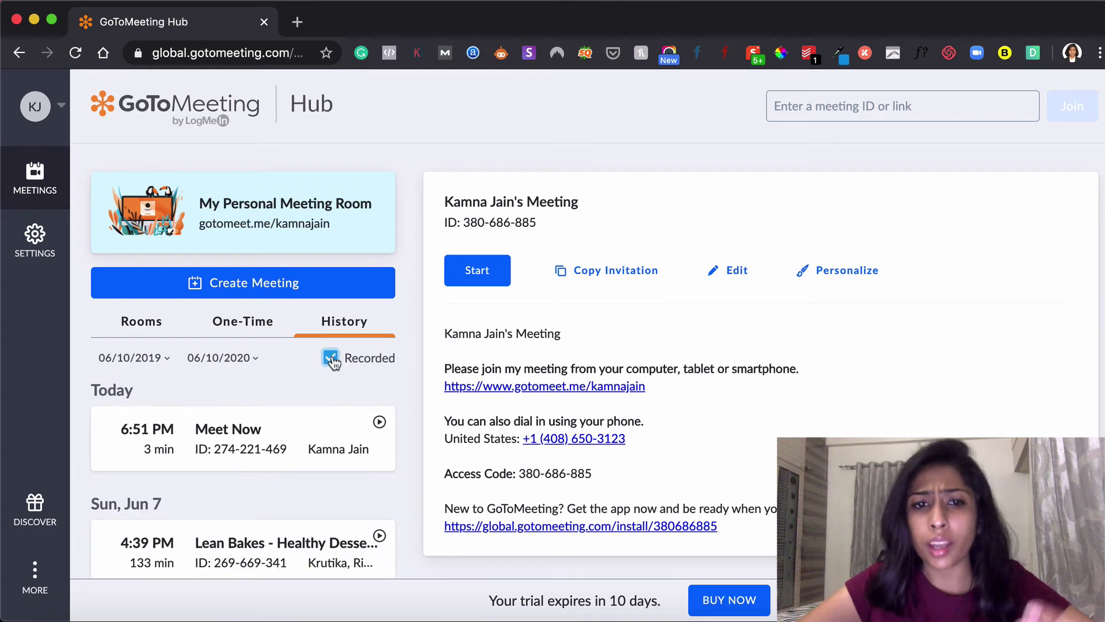
click(337, 361)
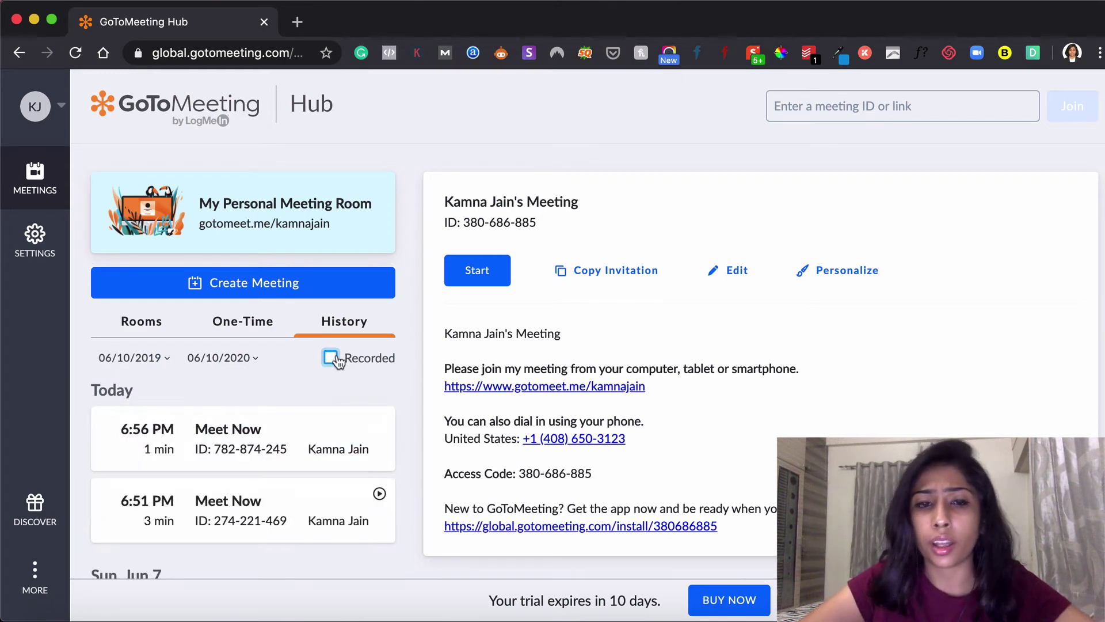
click(252, 322)
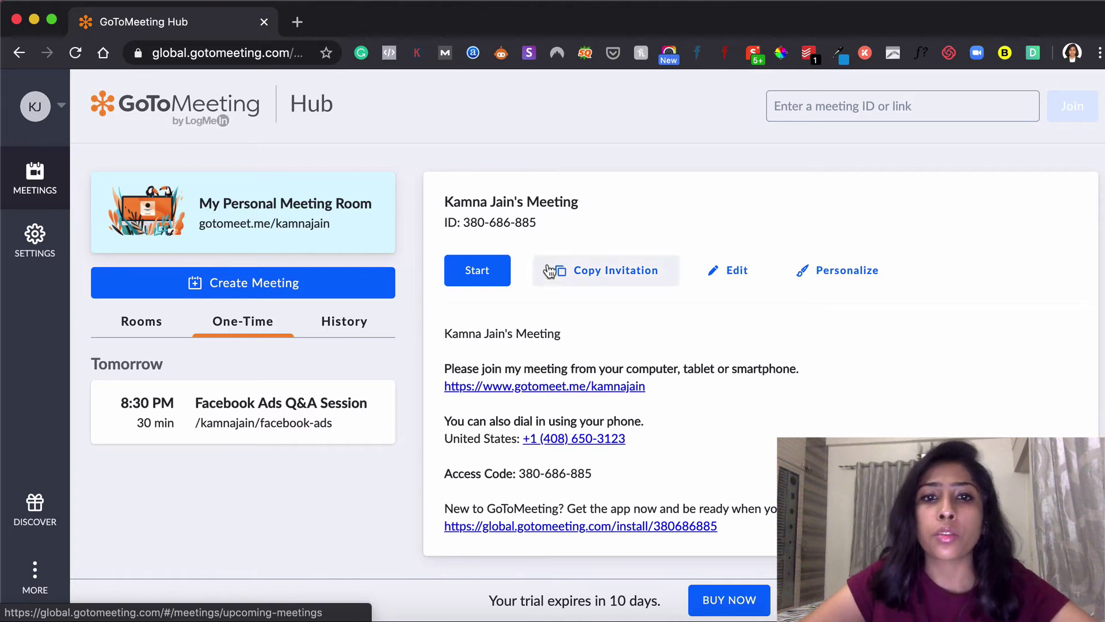
- Start the personal room's meeting, allow GoToOpener to launch, and bring the desktop app's meeting window forward
click(498, 269)
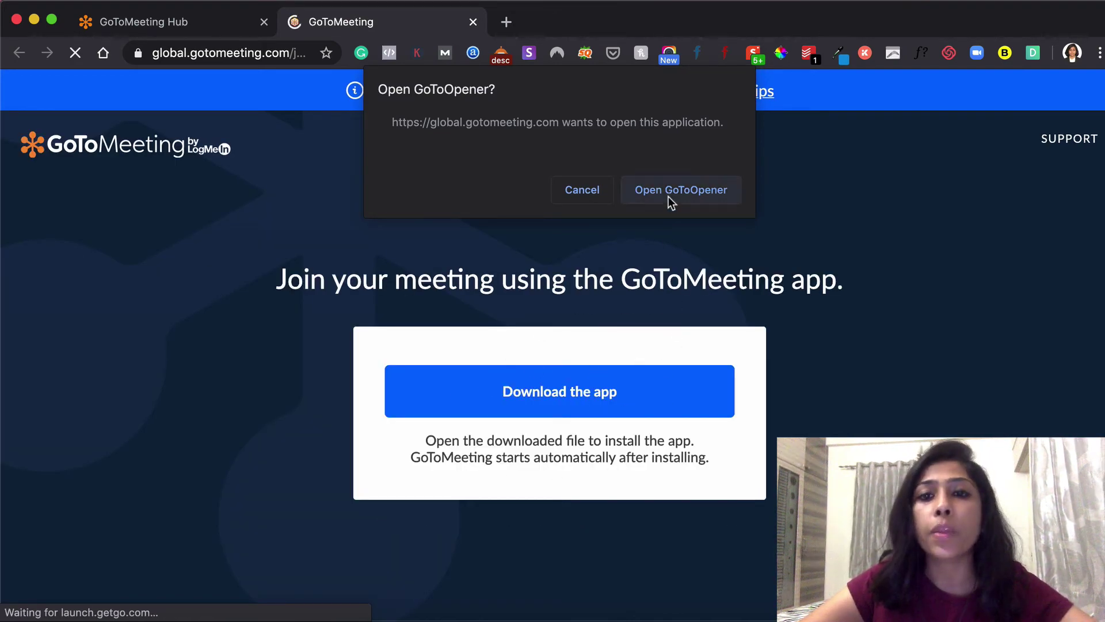
click(719, 179)
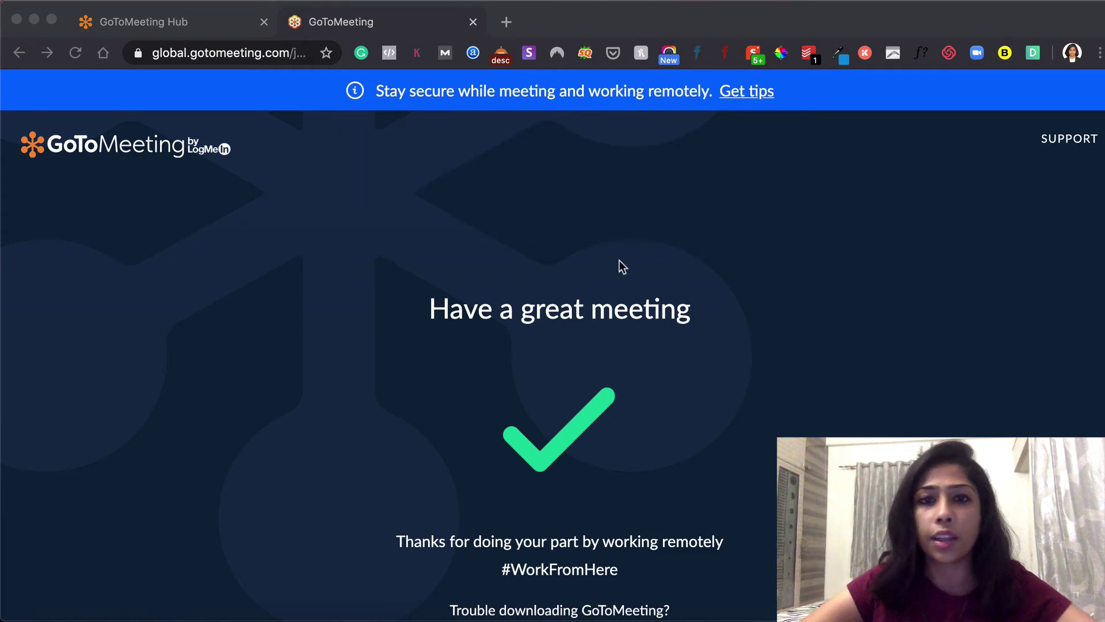
key(ctrl+Up)
click(787, 288)
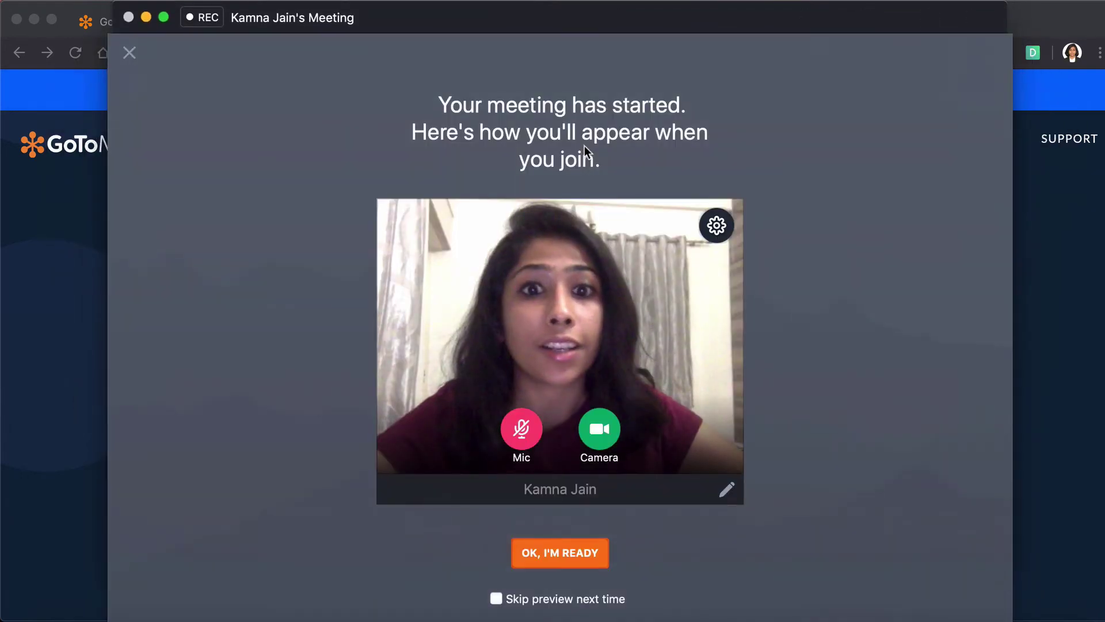
- Try the microphone in the join preview, leave it muted, and turn the camera off
click(522, 439)
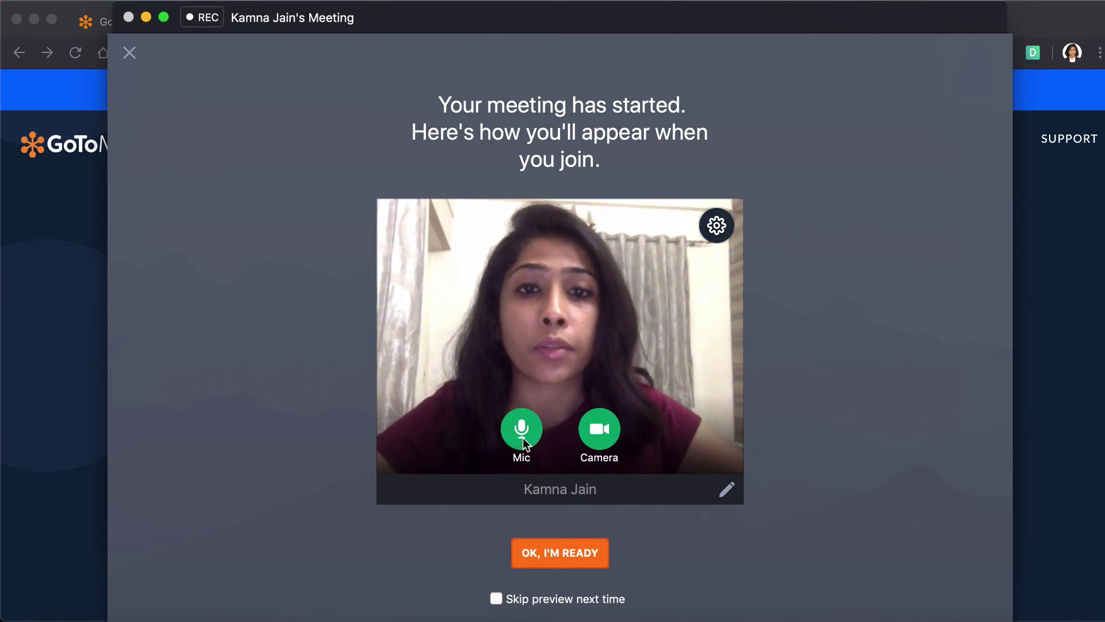
click(521, 439)
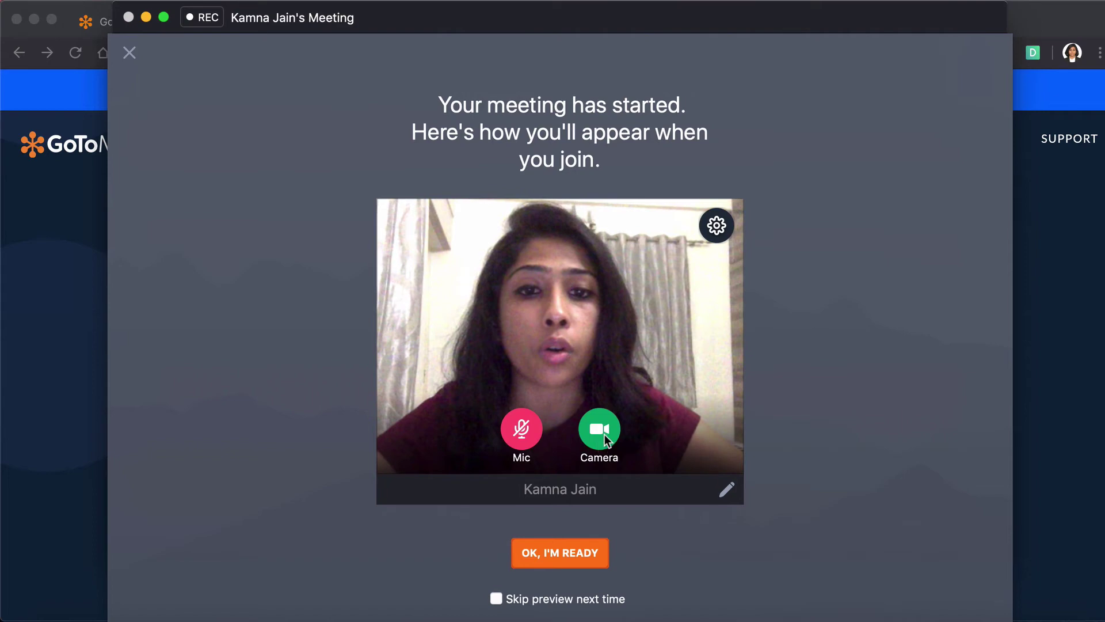
click(599, 440)
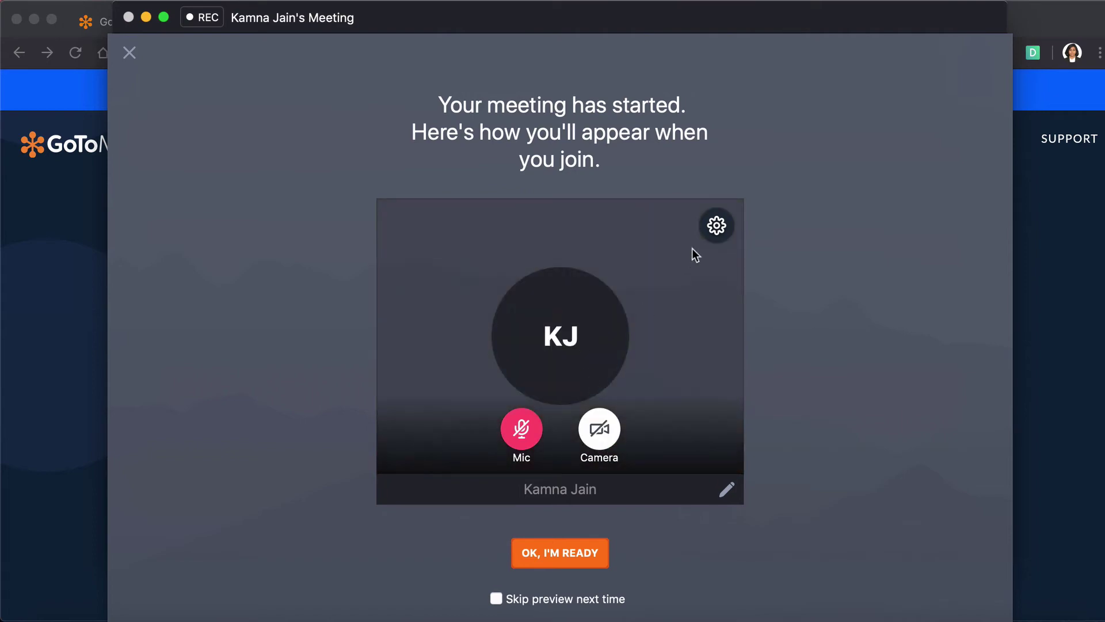
- Set the microphone to krisp microphone and the speakers to krisp speaker, check the webcam choice, and join the meeting
click(717, 226)
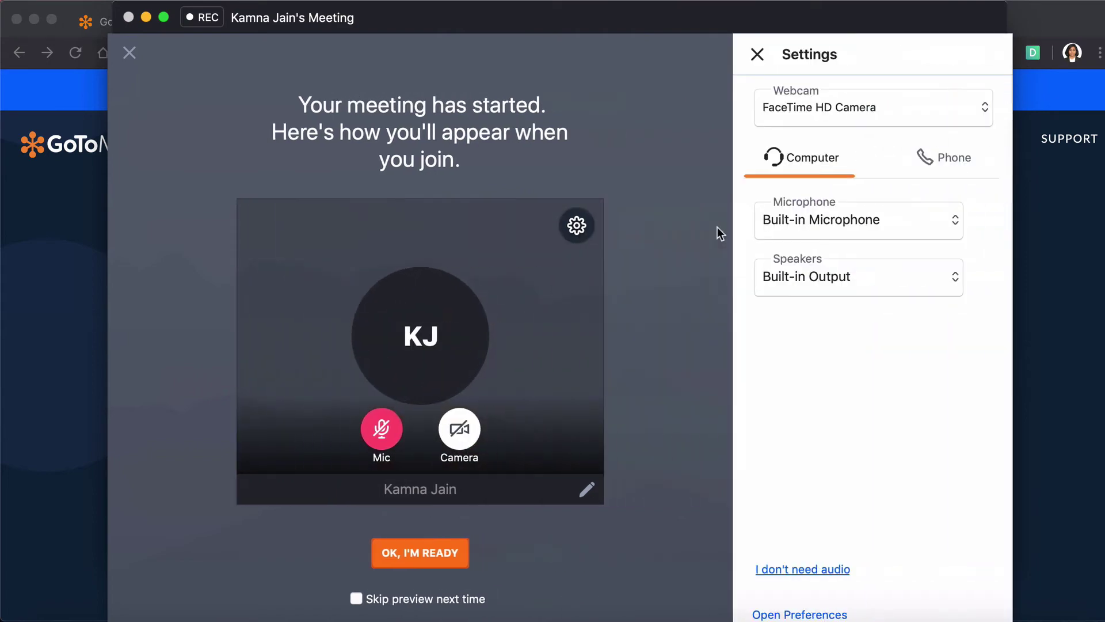
click(809, 219)
click(802, 202)
click(805, 275)
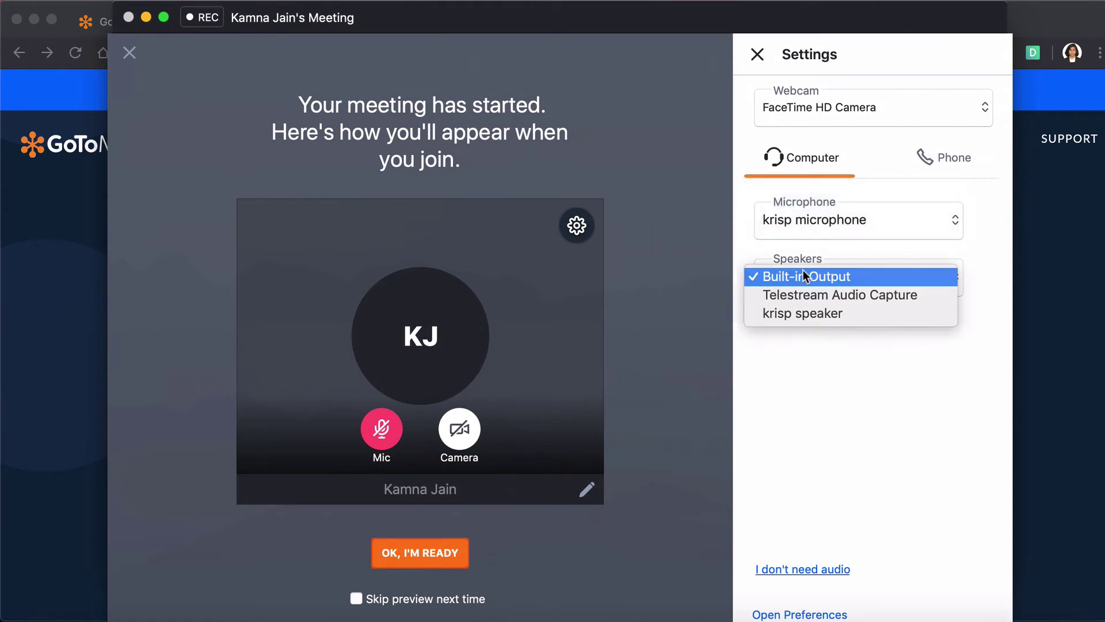
click(803, 313)
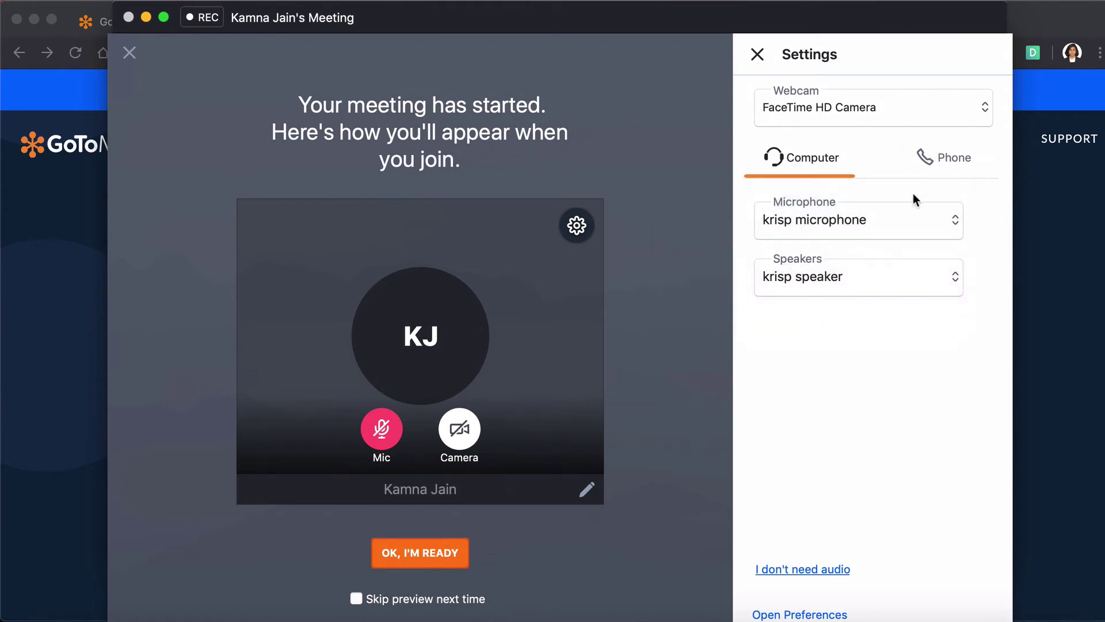
click(803, 114)
click(802, 113)
click(422, 555)
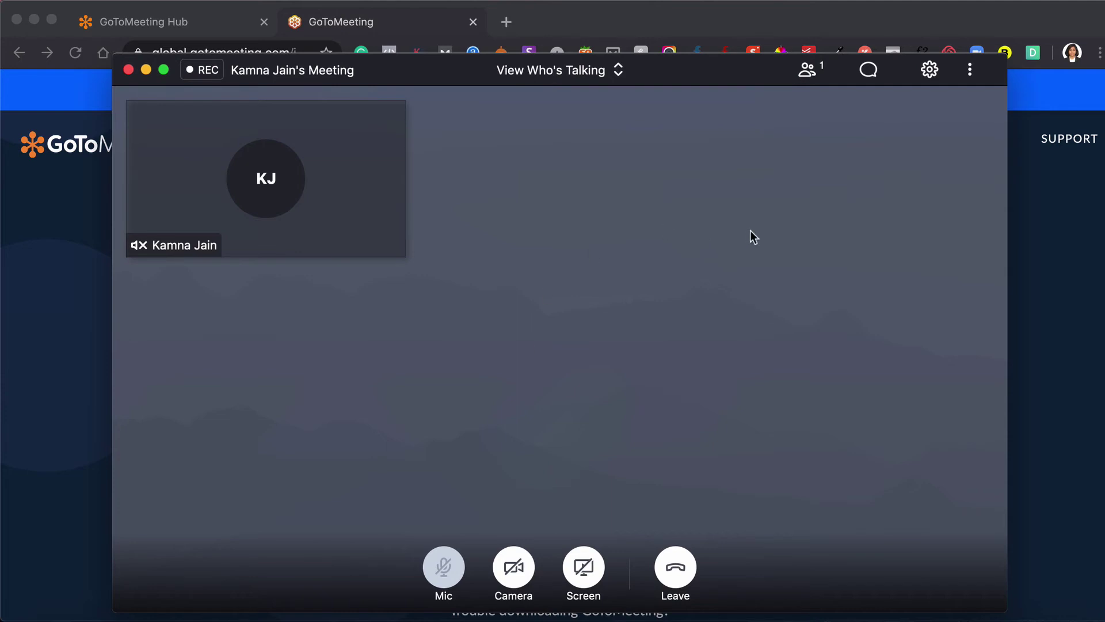
- Start recording the meeting, reopen the recording controls, and stop the recording
click(221, 70)
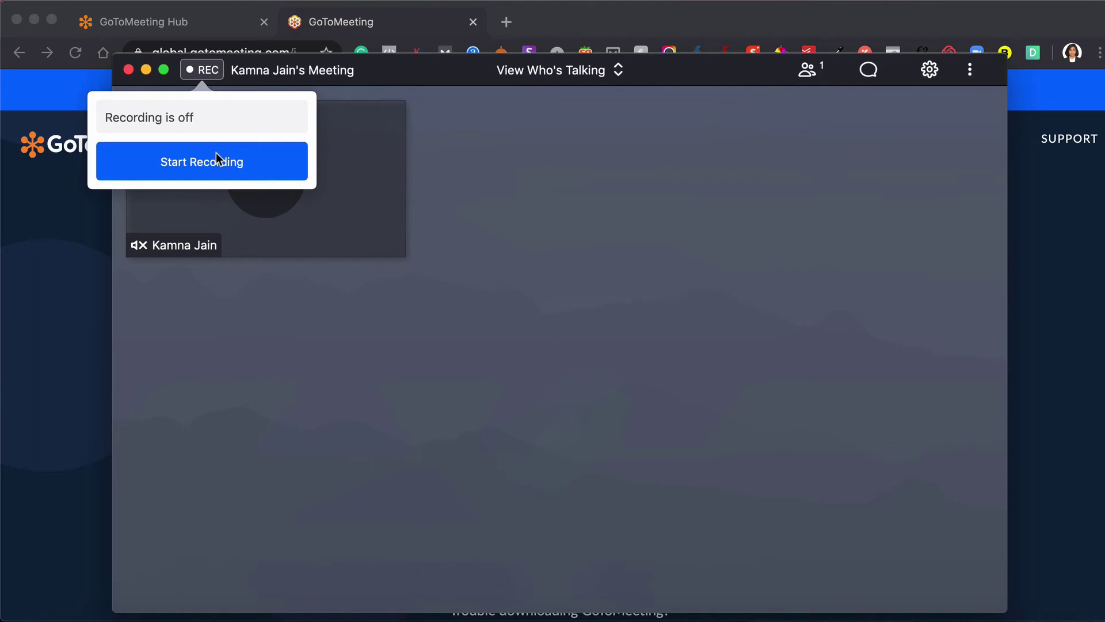
click(212, 171)
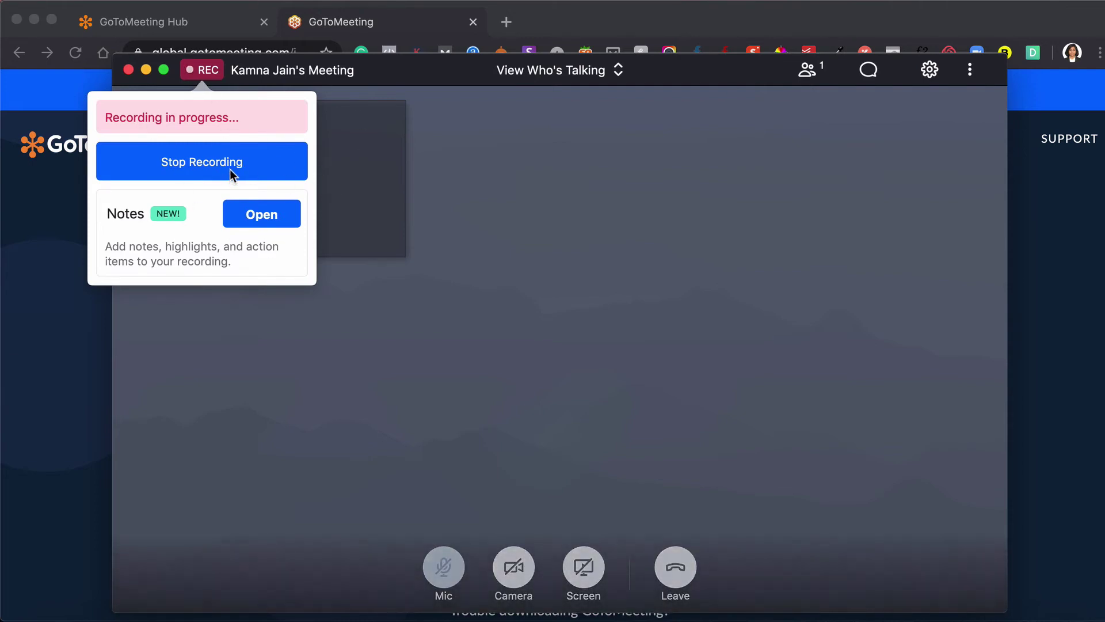
click(501, 257)
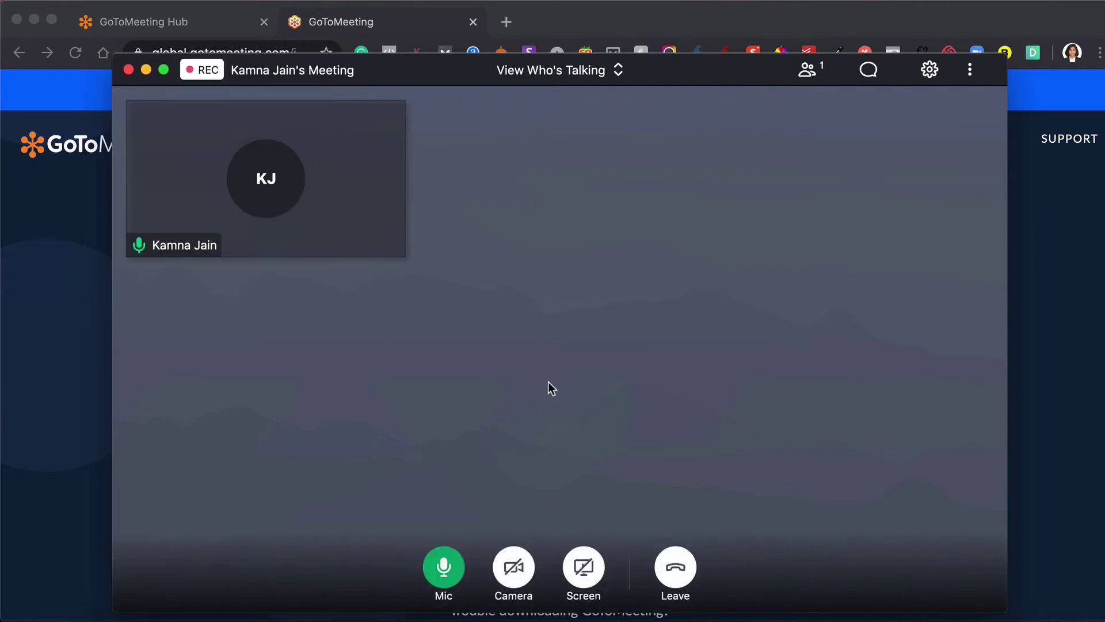
click(216, 85)
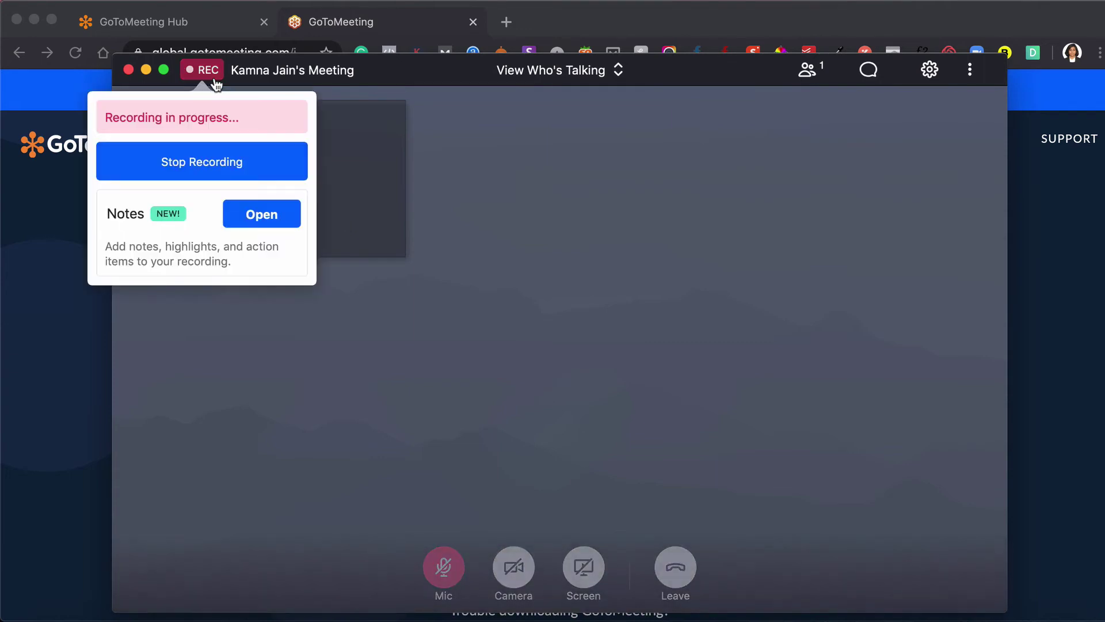
click(212, 165)
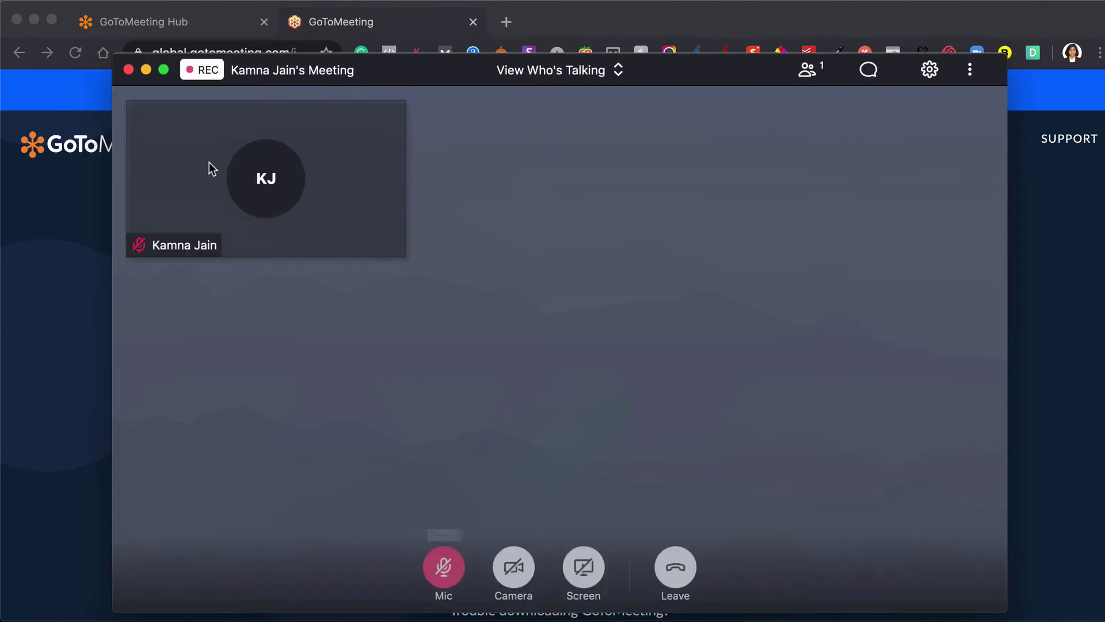
- Review the meeting's participant controls and the chat recipient options, keeping messages addressed to Everyone
click(809, 69)
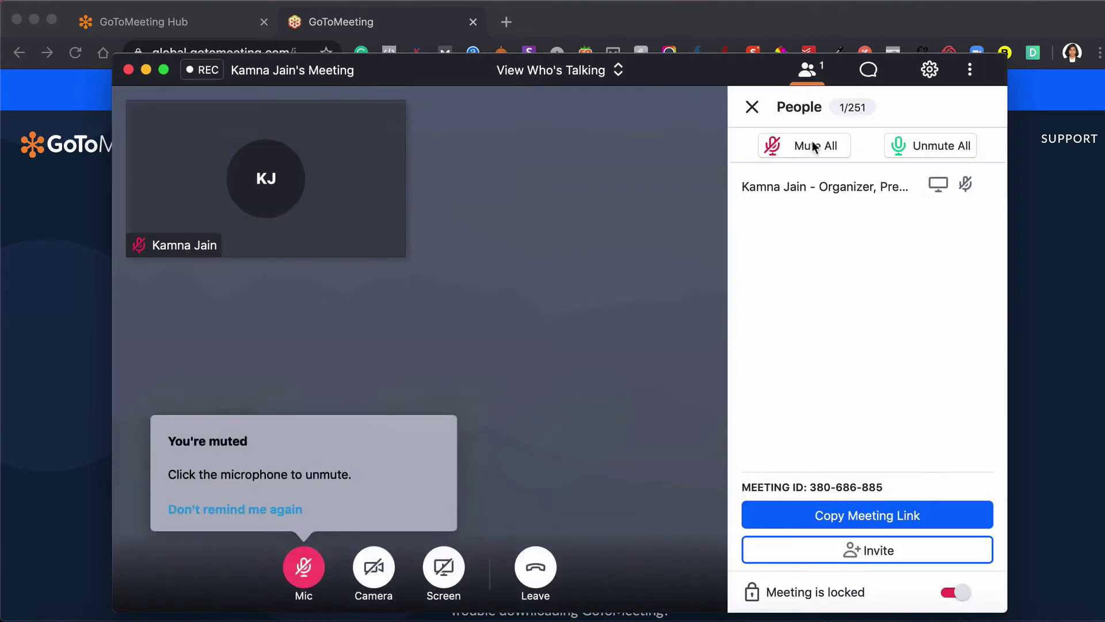
click(869, 69)
click(800, 585)
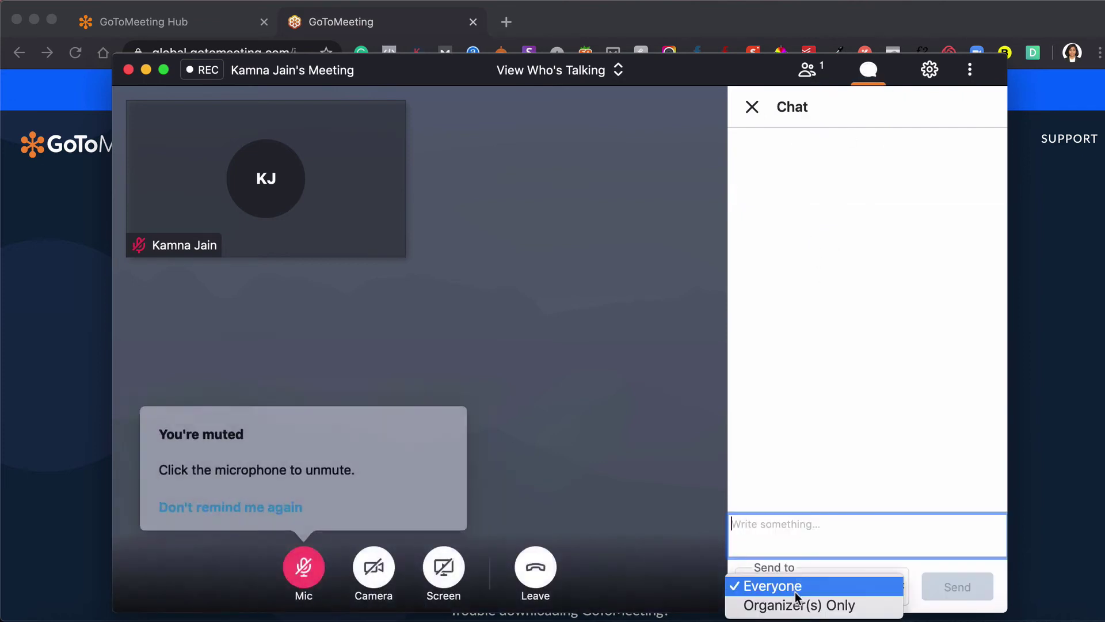
click(795, 584)
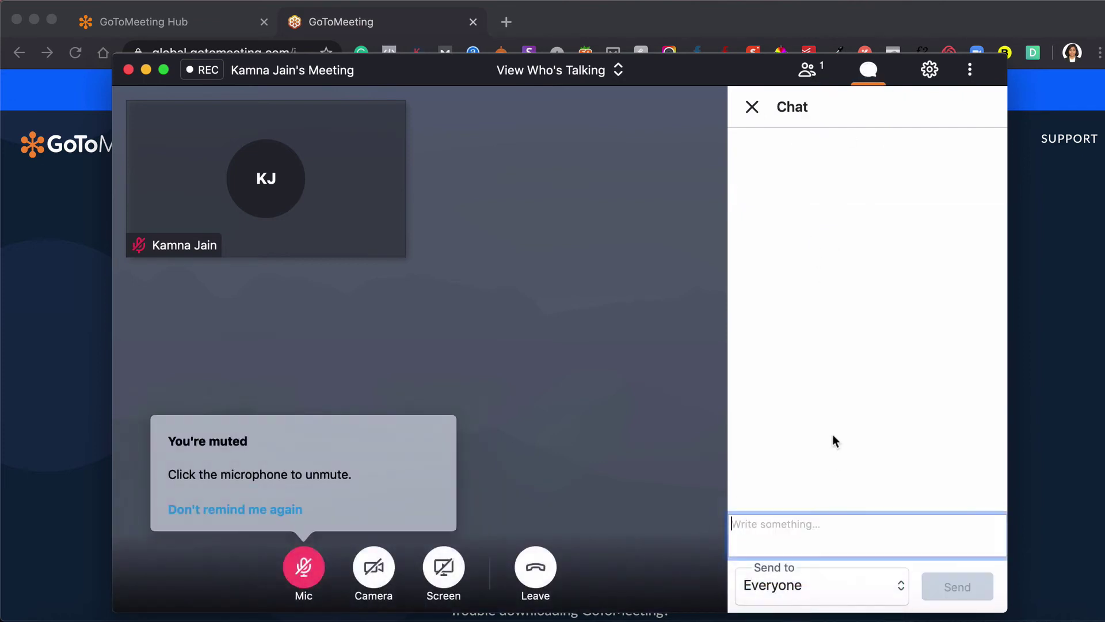
- Review the in-meeting webcam and audio settings with their additional audio options, and open the application's general preferences
click(934, 72)
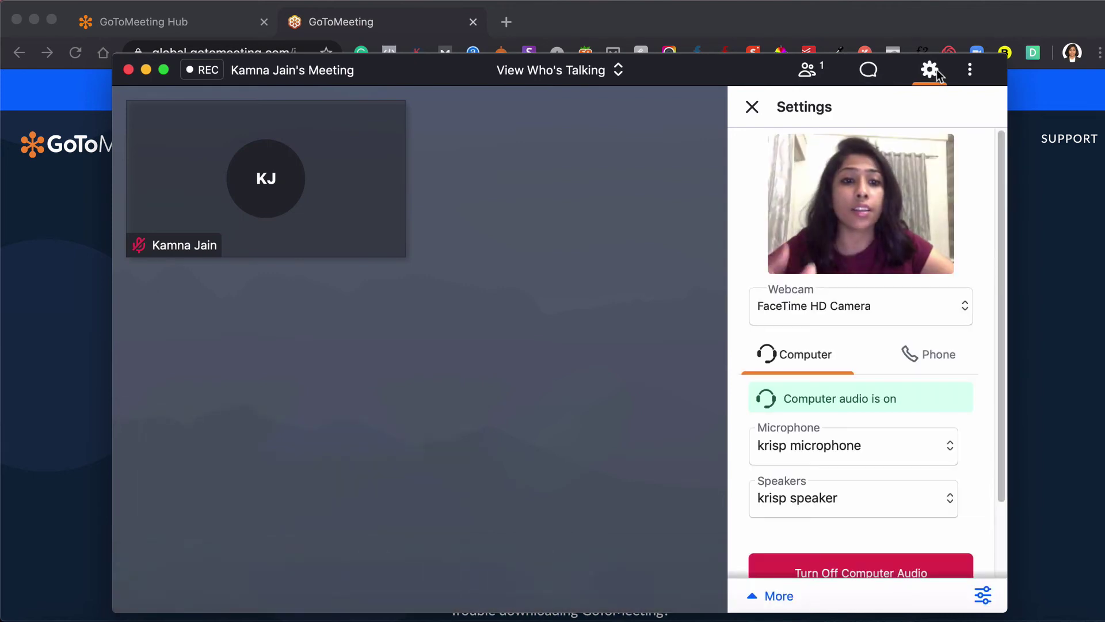
scroll(886, 319, down, 3)
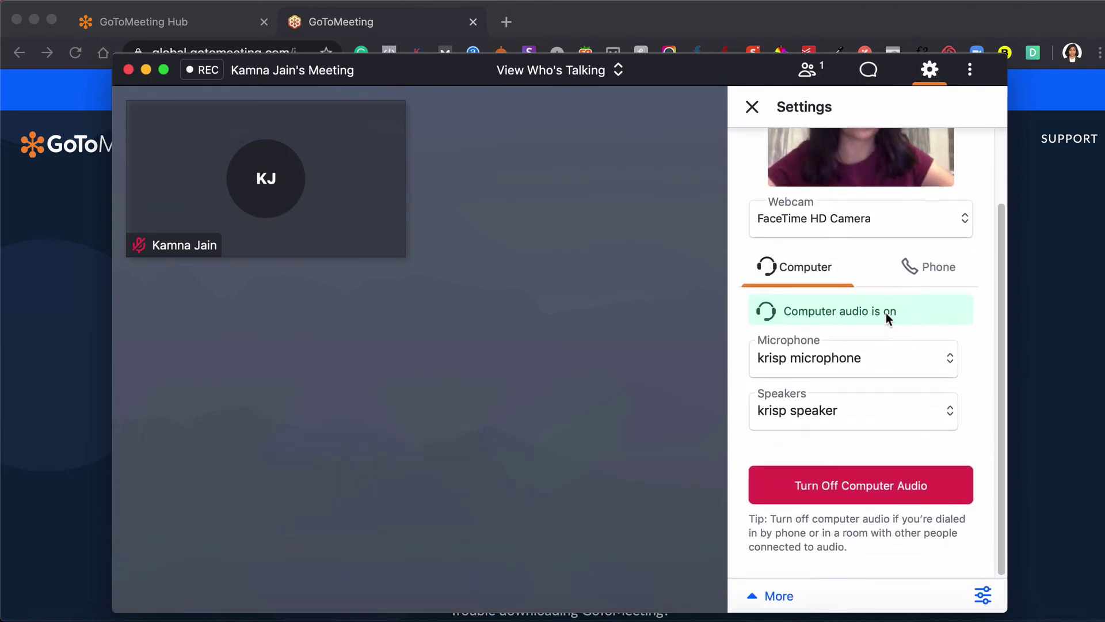
scroll(849, 288, up, 1)
scroll(856, 193, down, 1)
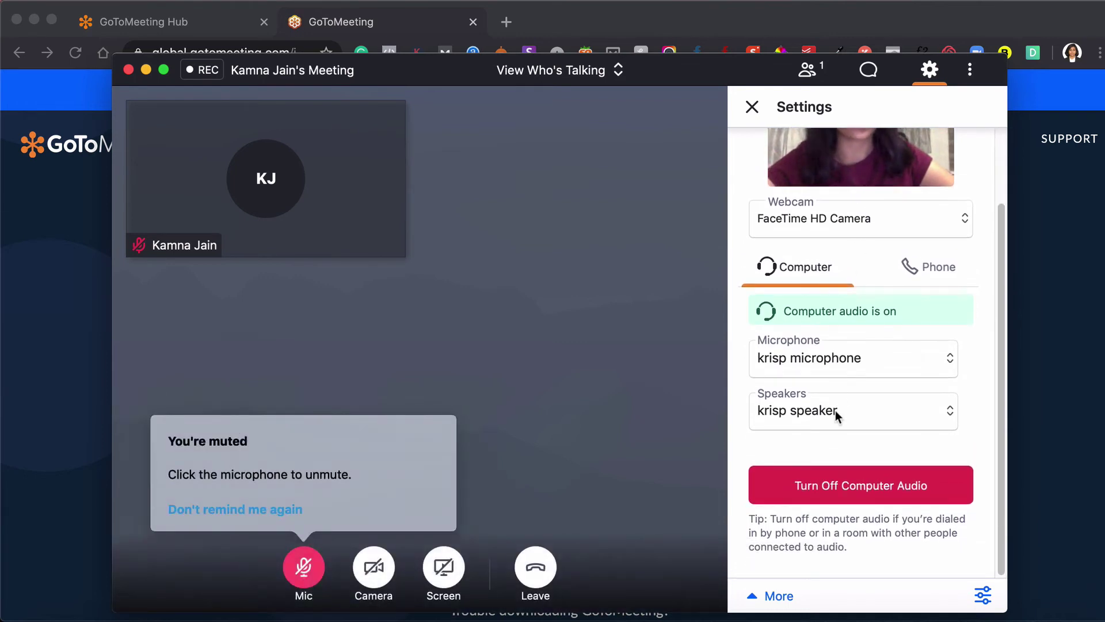
click(787, 597)
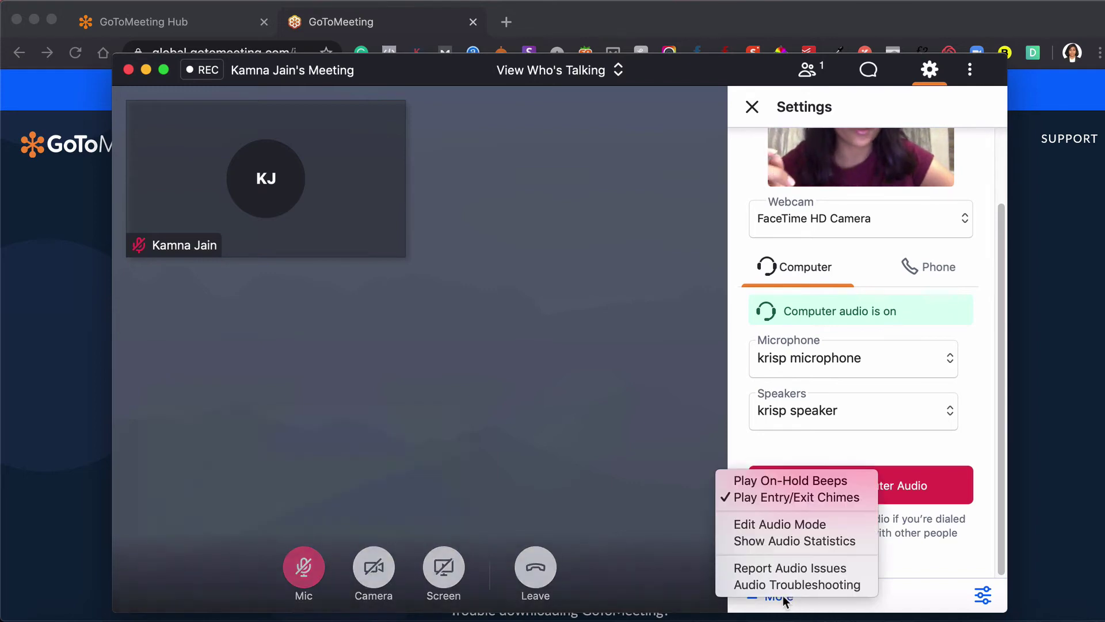
click(986, 599)
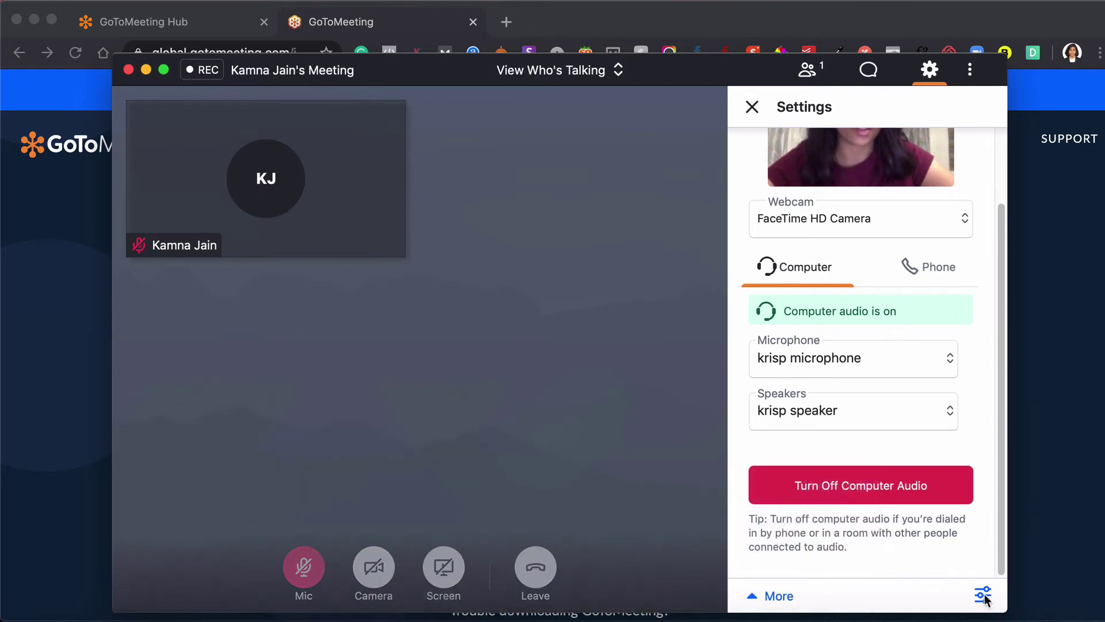
click(978, 600)
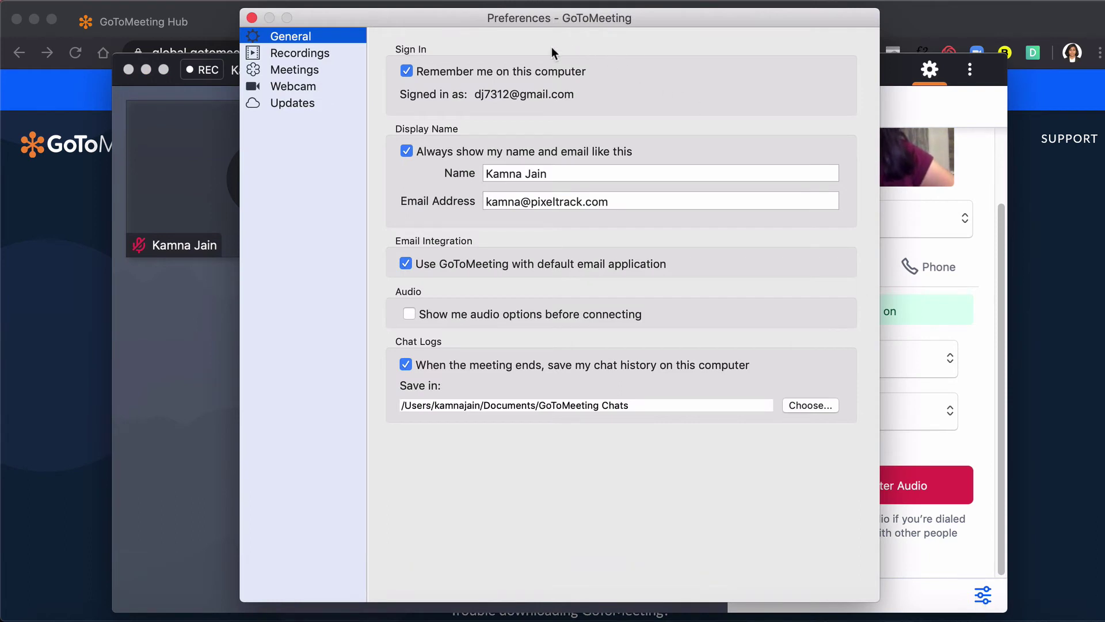
- Review the display name and recording preferences, and open the meeting preferences
drag(487, 172, 596, 173)
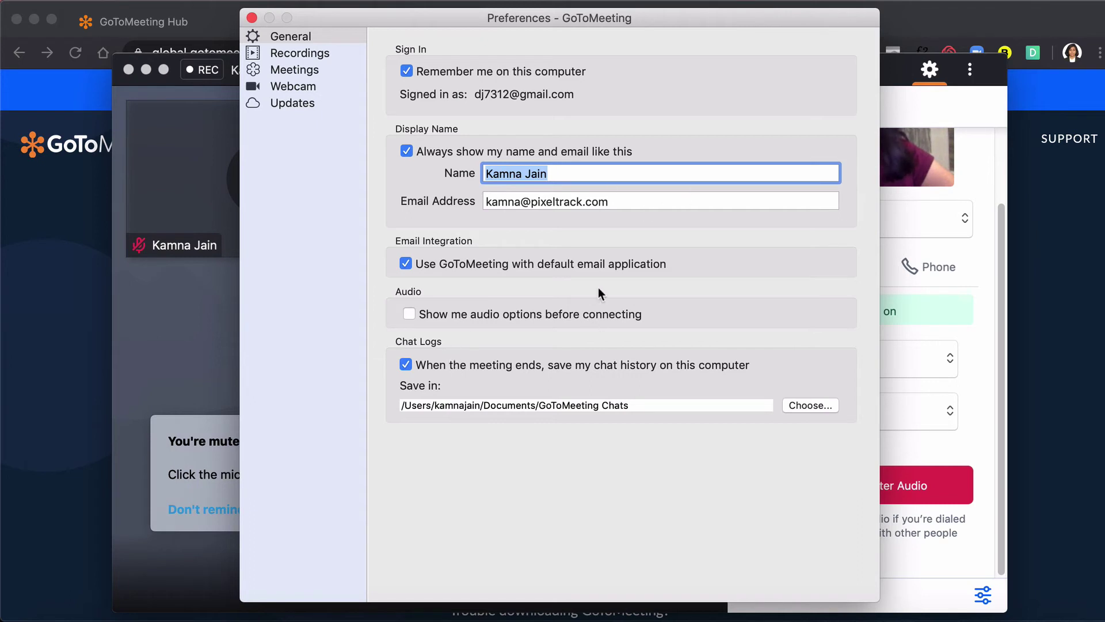
click(306, 53)
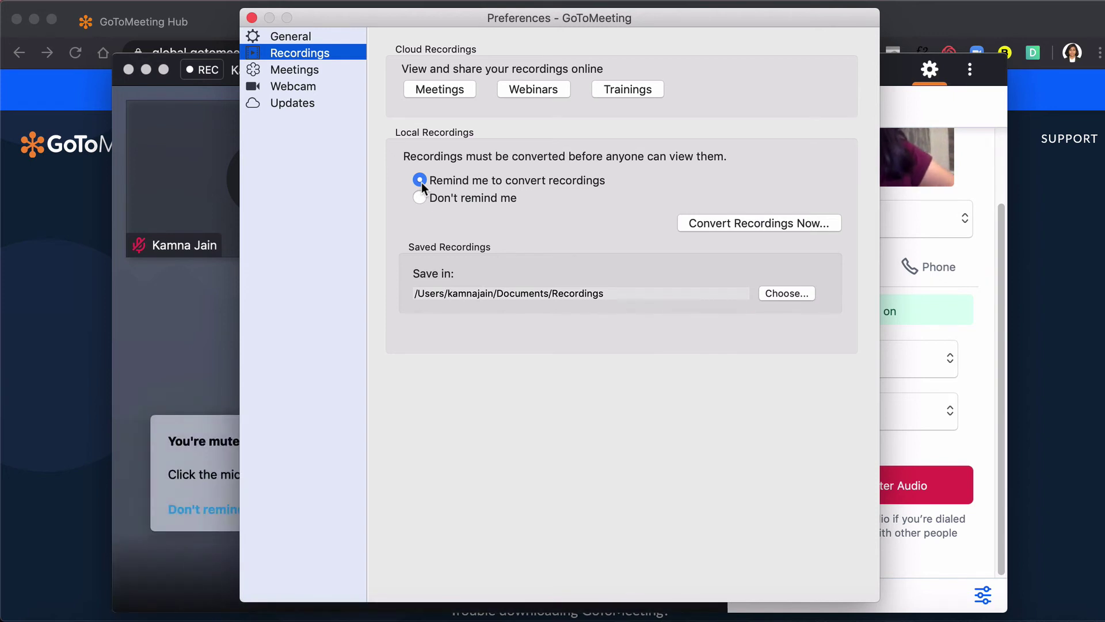
click(312, 69)
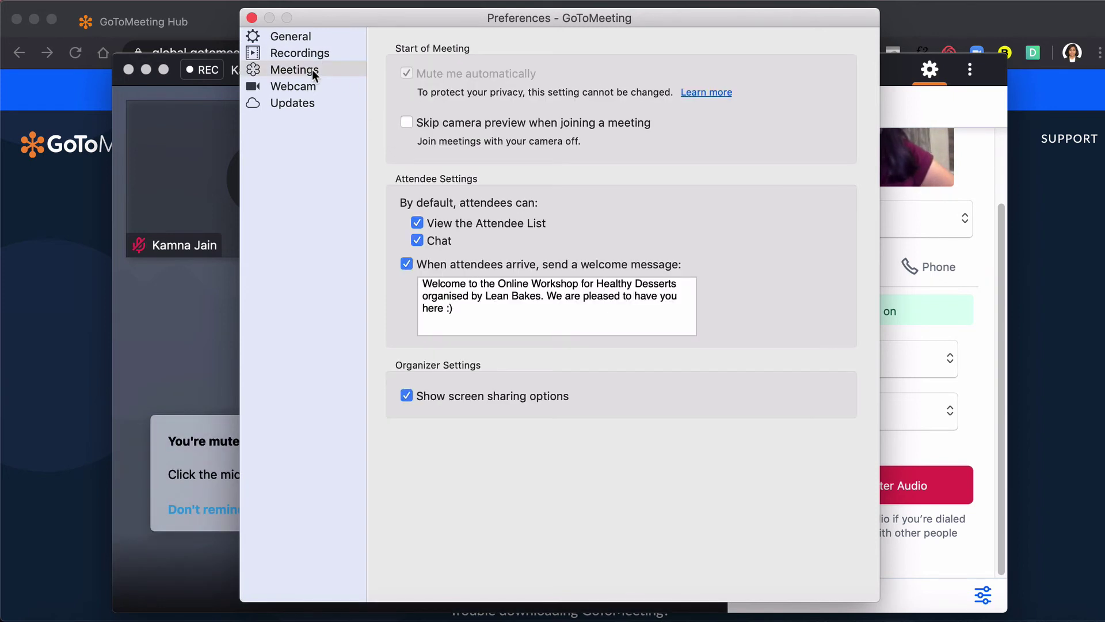
- Turn off the default attendee permissions for viewing the attendee list and chatting, and restore both
click(417, 224)
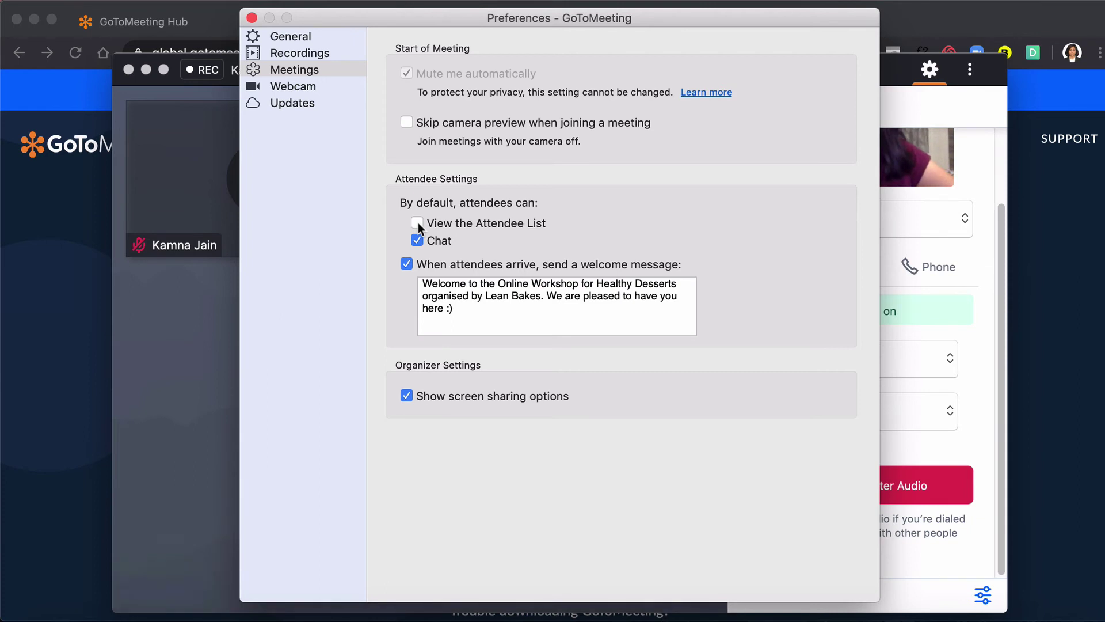
click(417, 241)
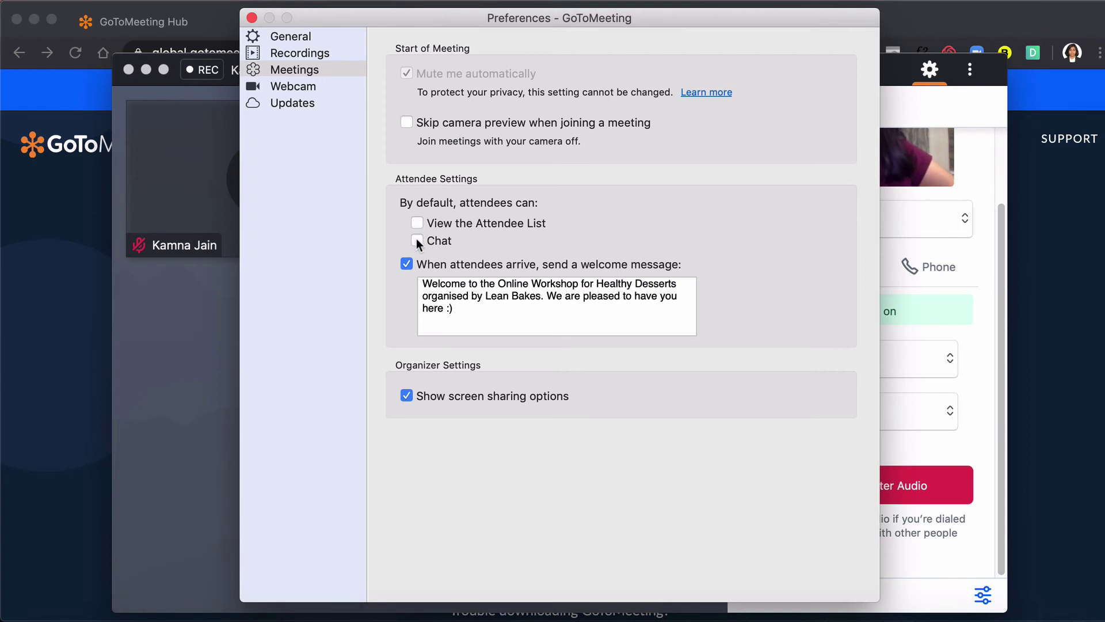
click(417, 242)
click(416, 222)
- Clear the welcome message for arriving attendees and turn off Show screen sharing options
drag(464, 313, 419, 282)
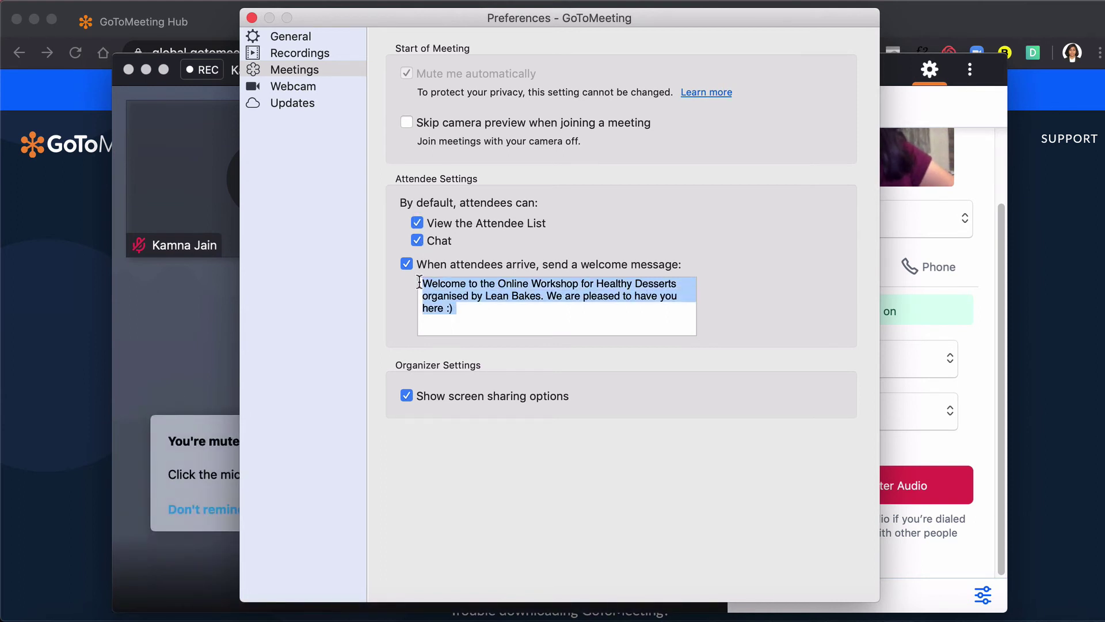
key(BackSpace)
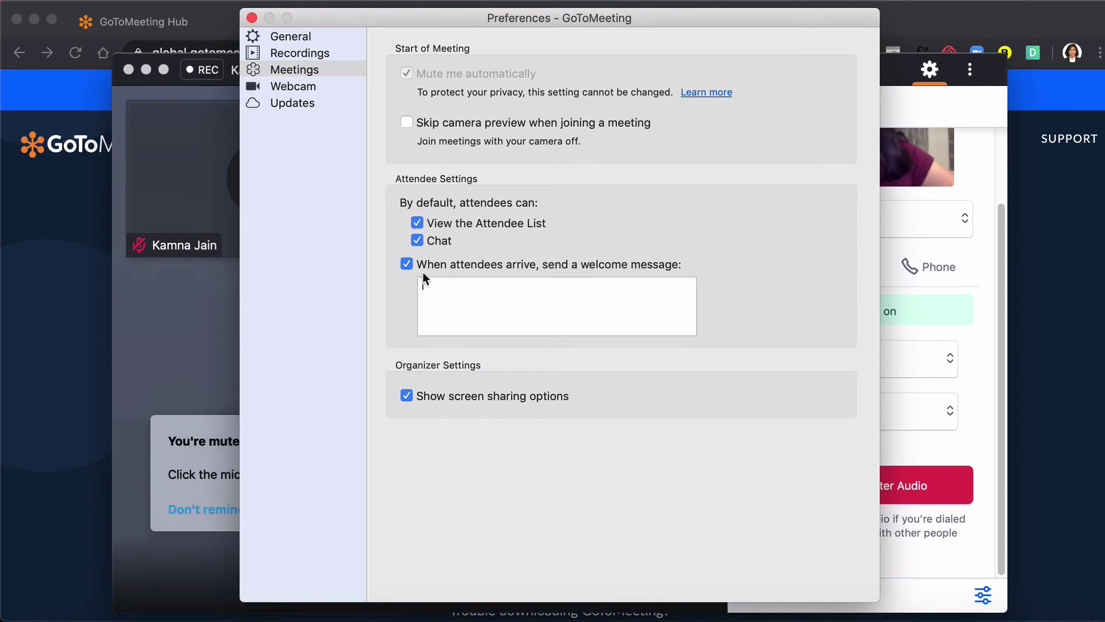
click(544, 265)
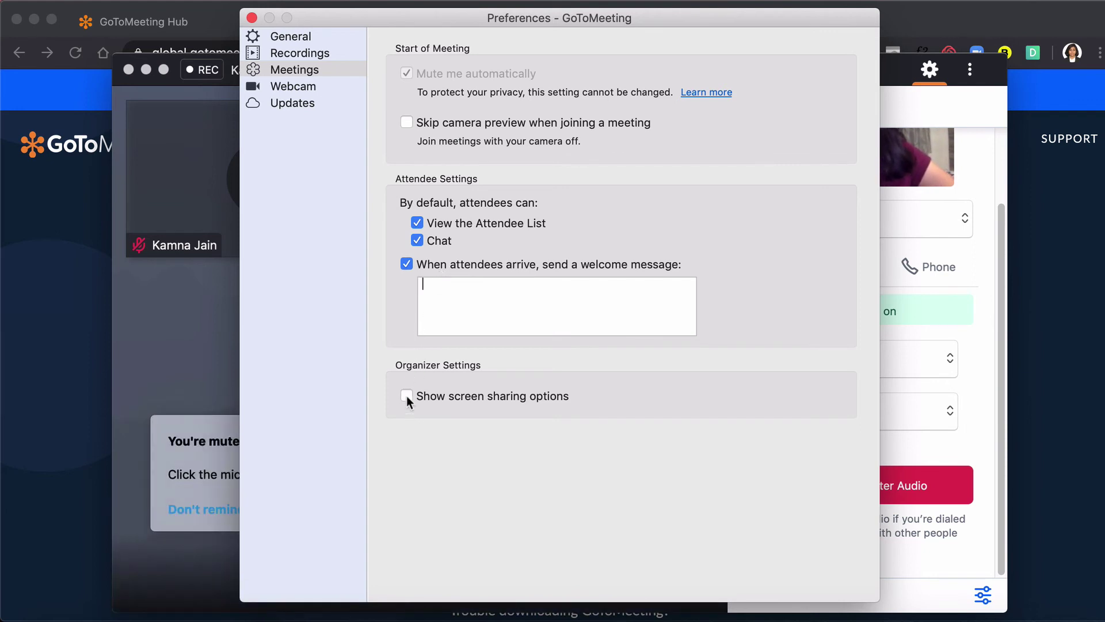
- Set the webcam display format to 16:9 (Widescreen), check the automatic update preference, and close the preferences
click(297, 86)
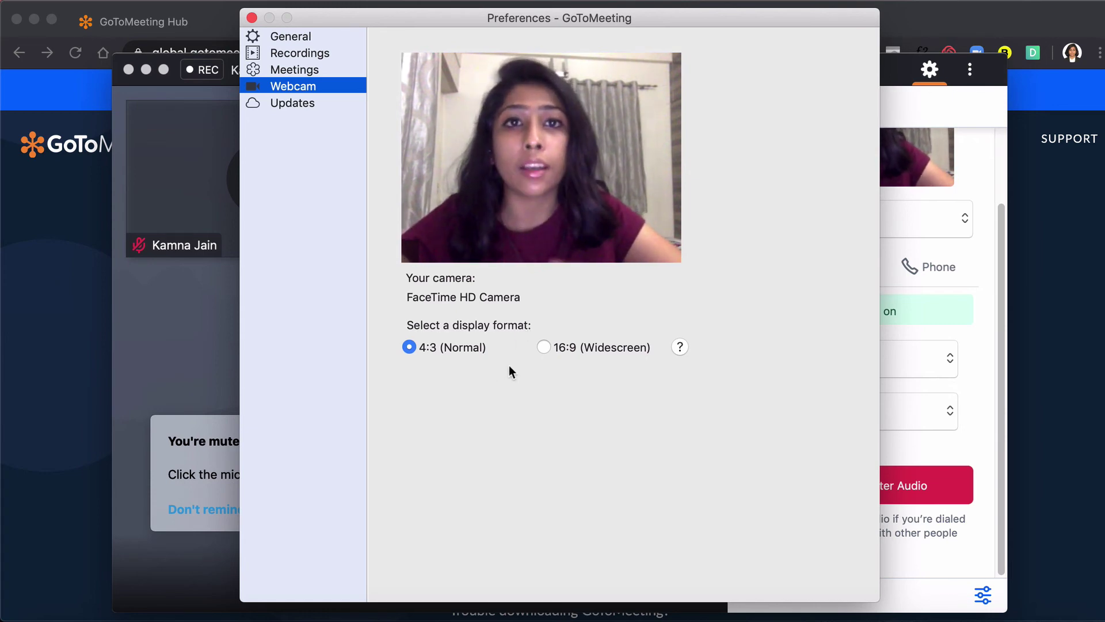
click(543, 346)
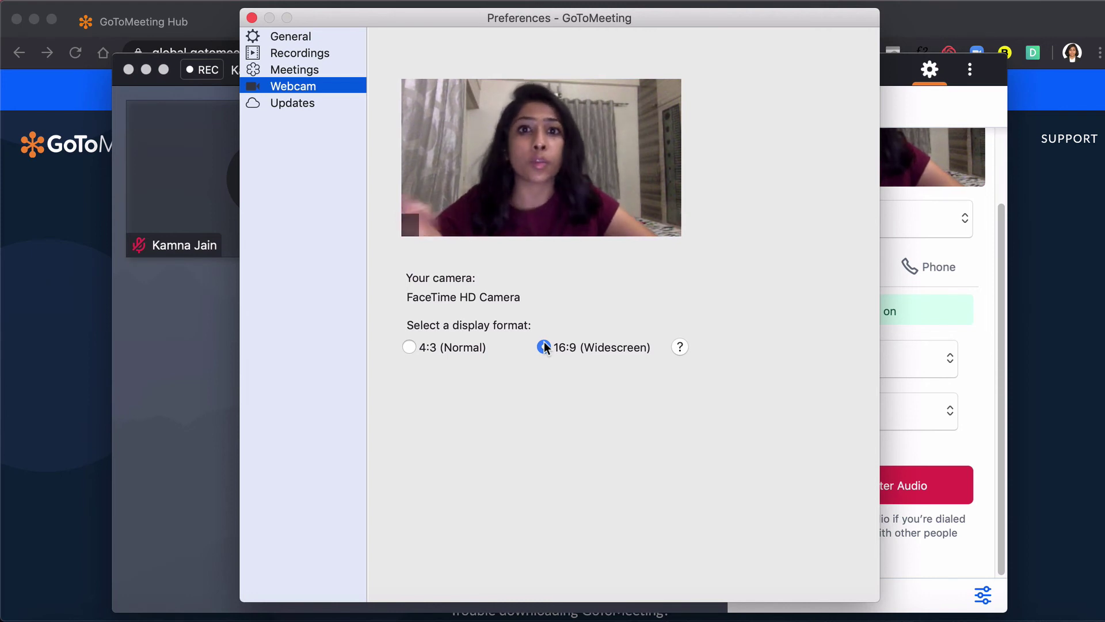
click(296, 100)
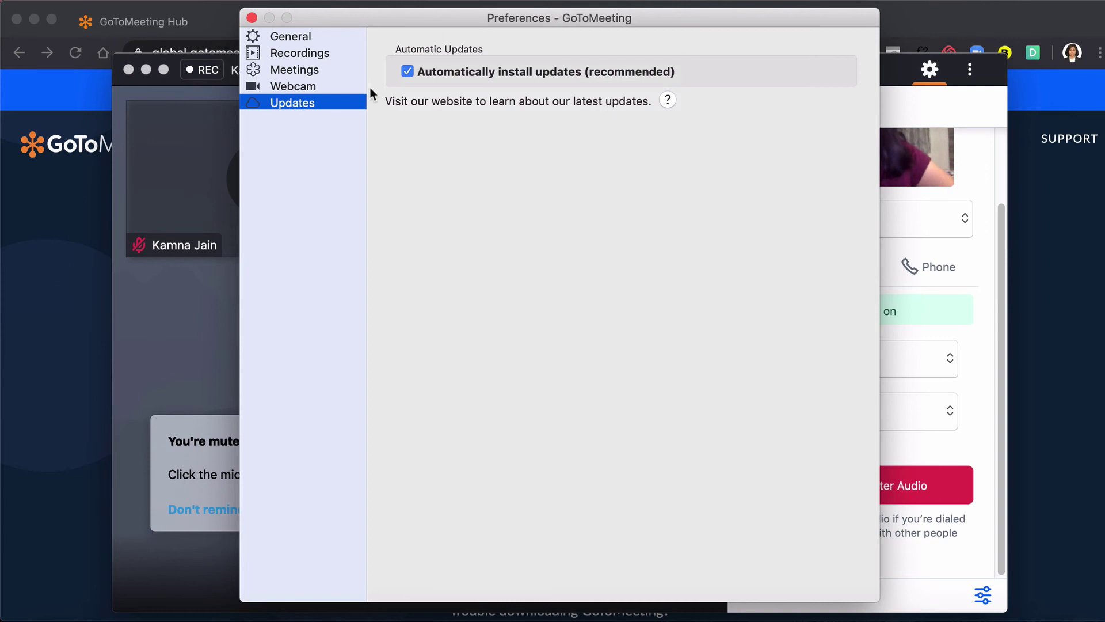
click(252, 18)
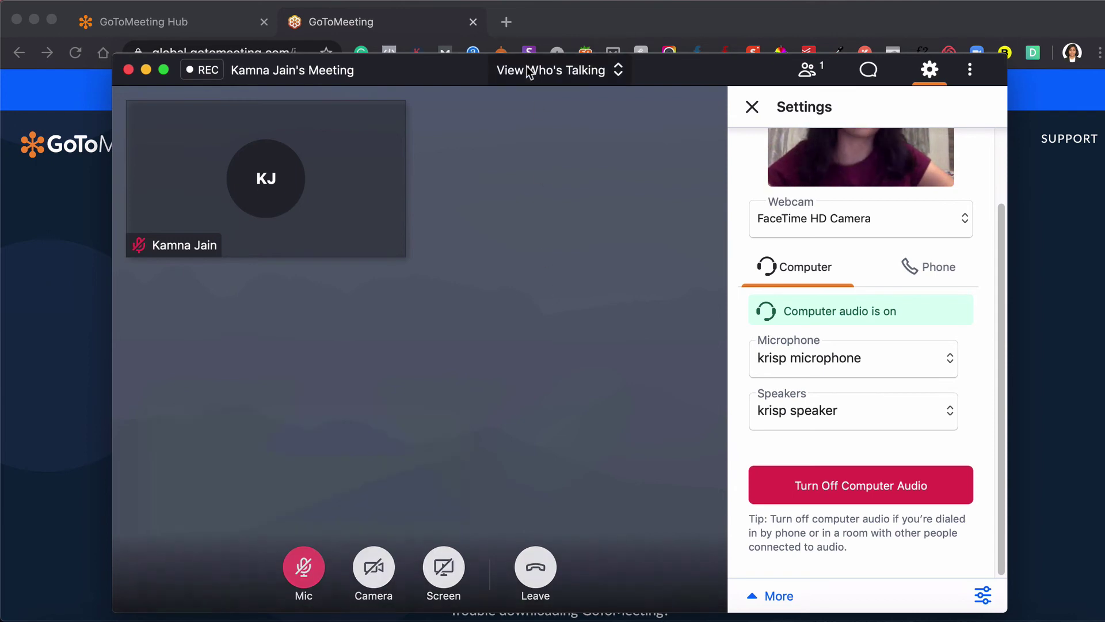
- Close the meeting settings and switch the participant view through Everyone and Who's Talking to Hide Everyone
click(755, 110)
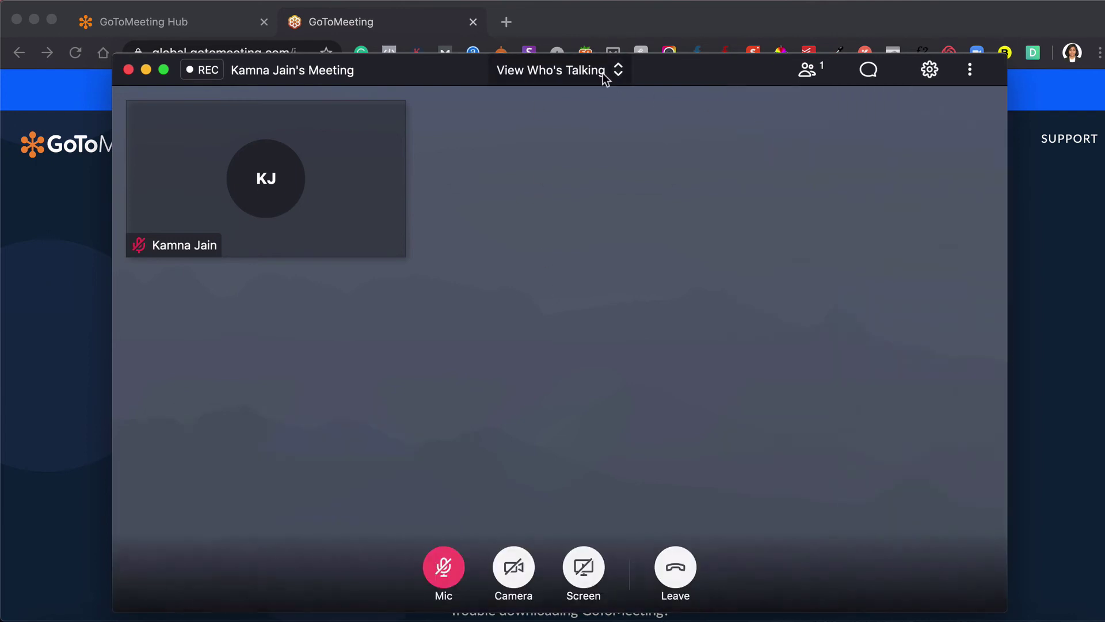
click(602, 73)
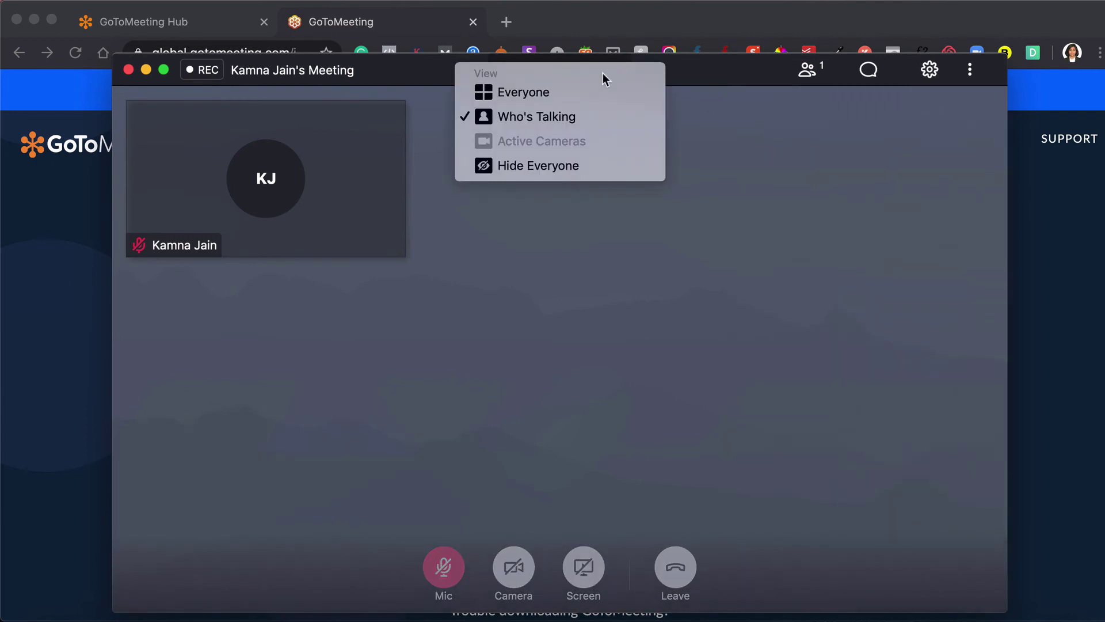
click(565, 93)
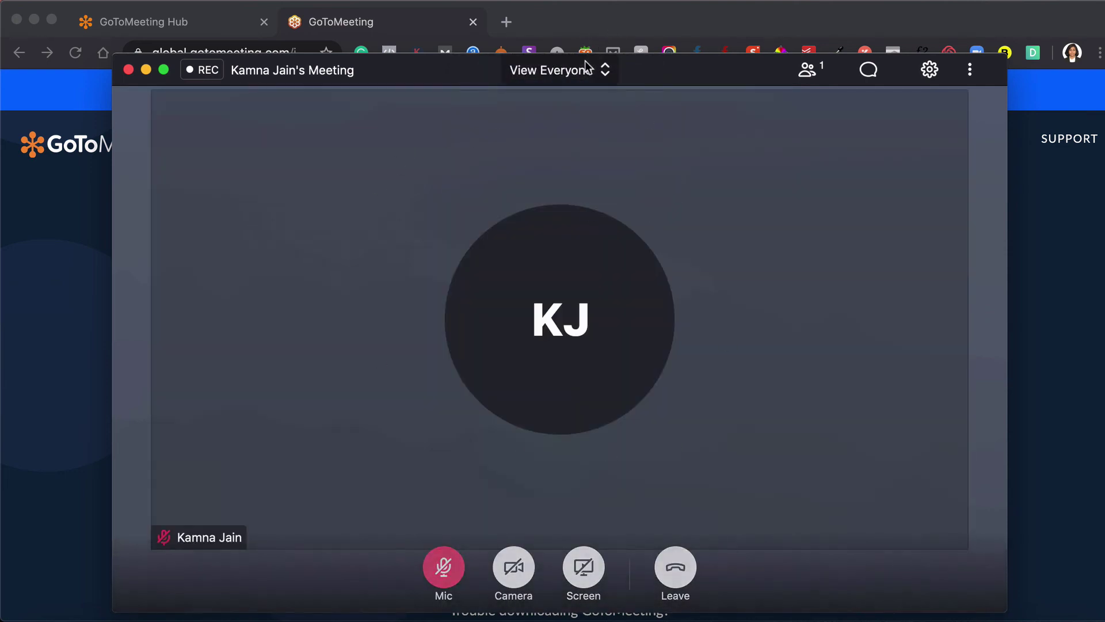
click(587, 69)
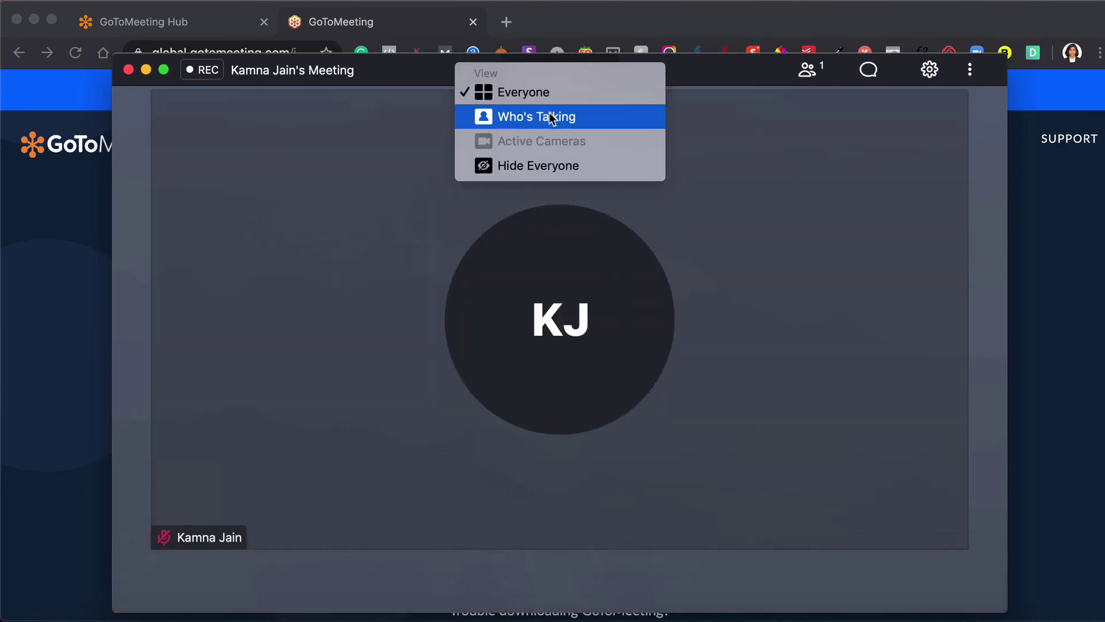
click(550, 117)
click(598, 73)
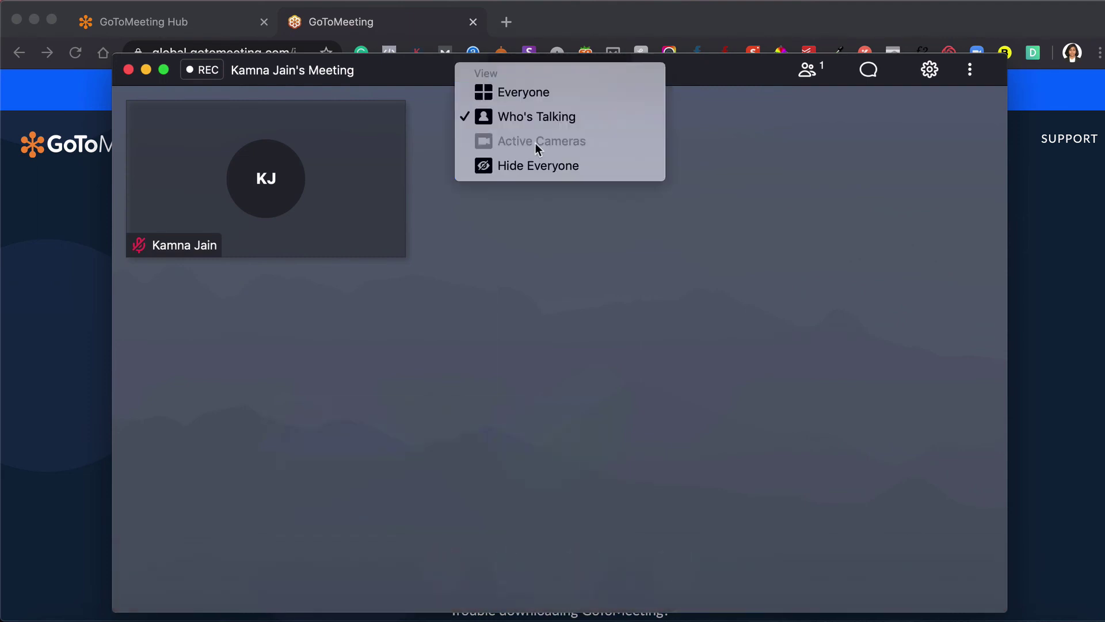
click(537, 166)
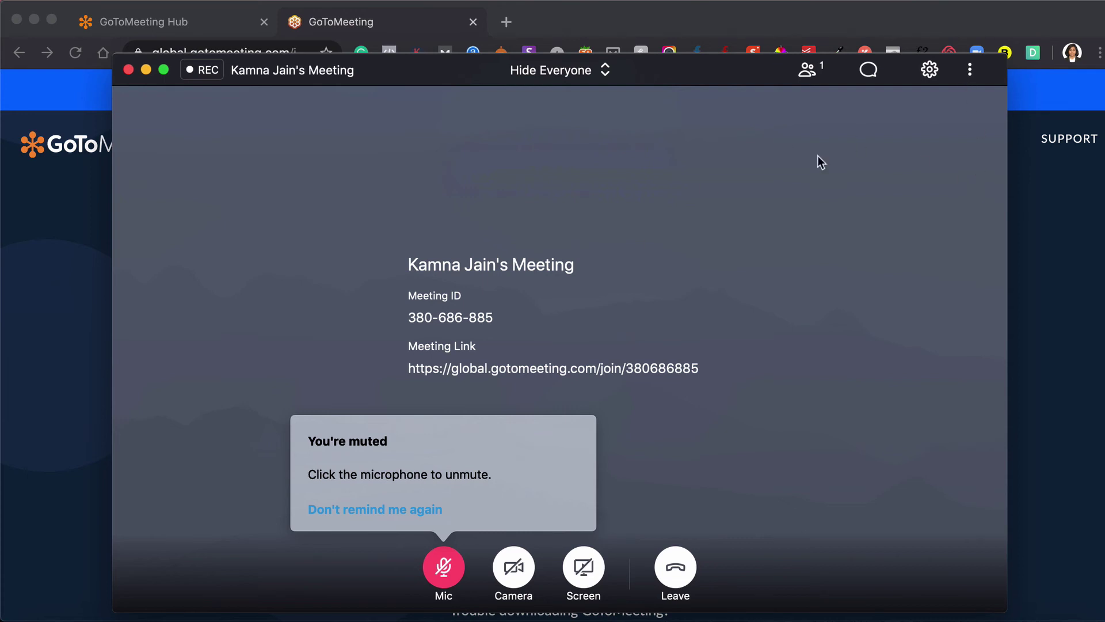
- End the meeting for everyone and close the leftover meeting launch page in the browser
click(690, 567)
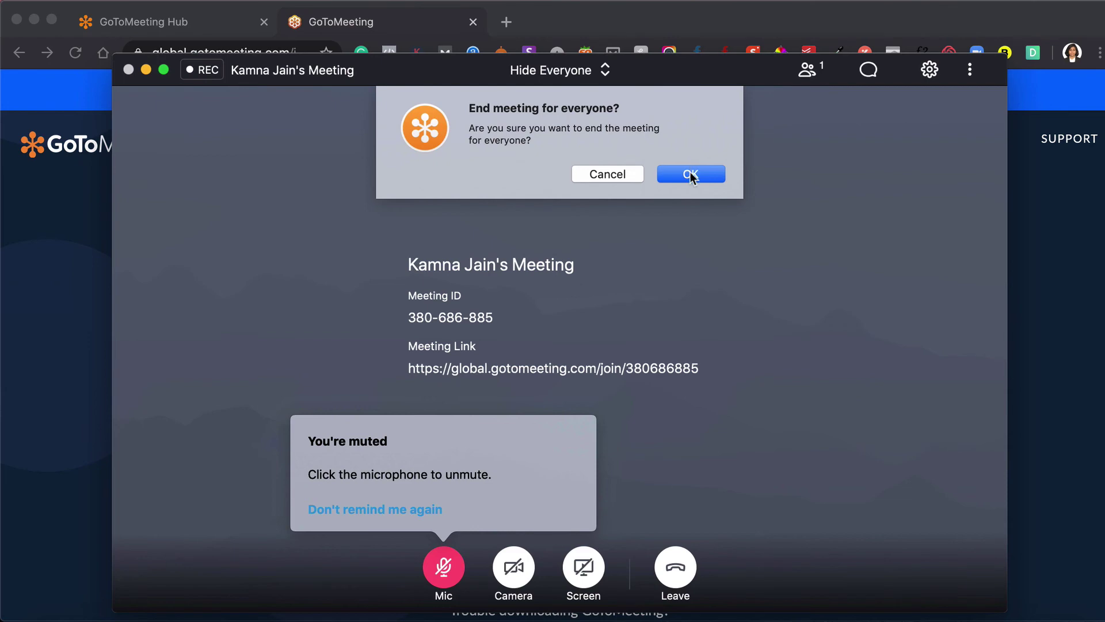
click(690, 173)
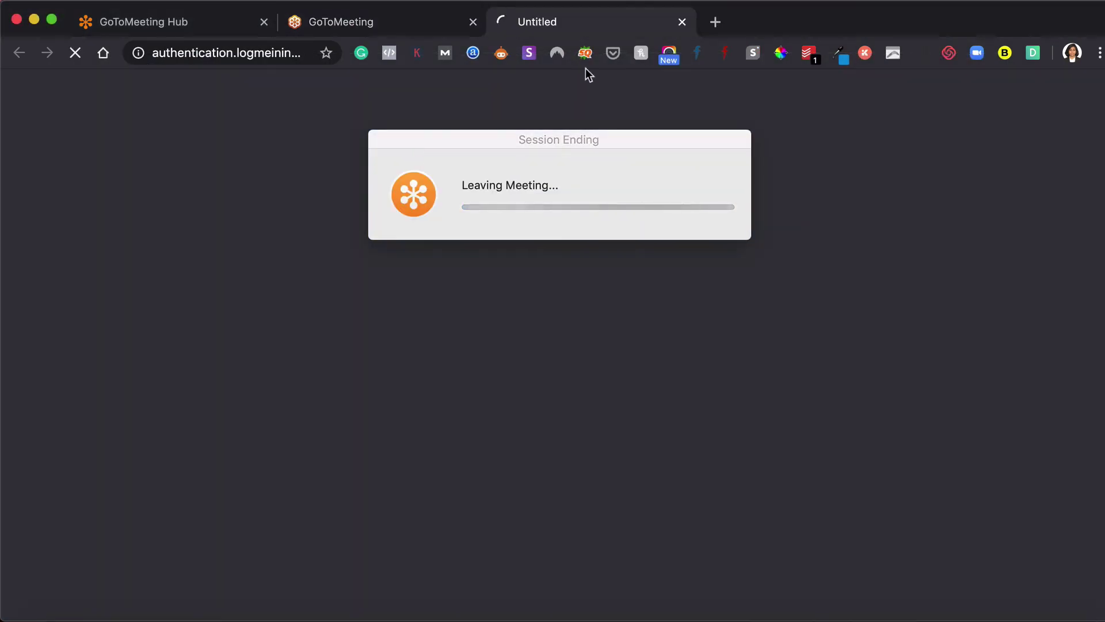
click(385, 33)
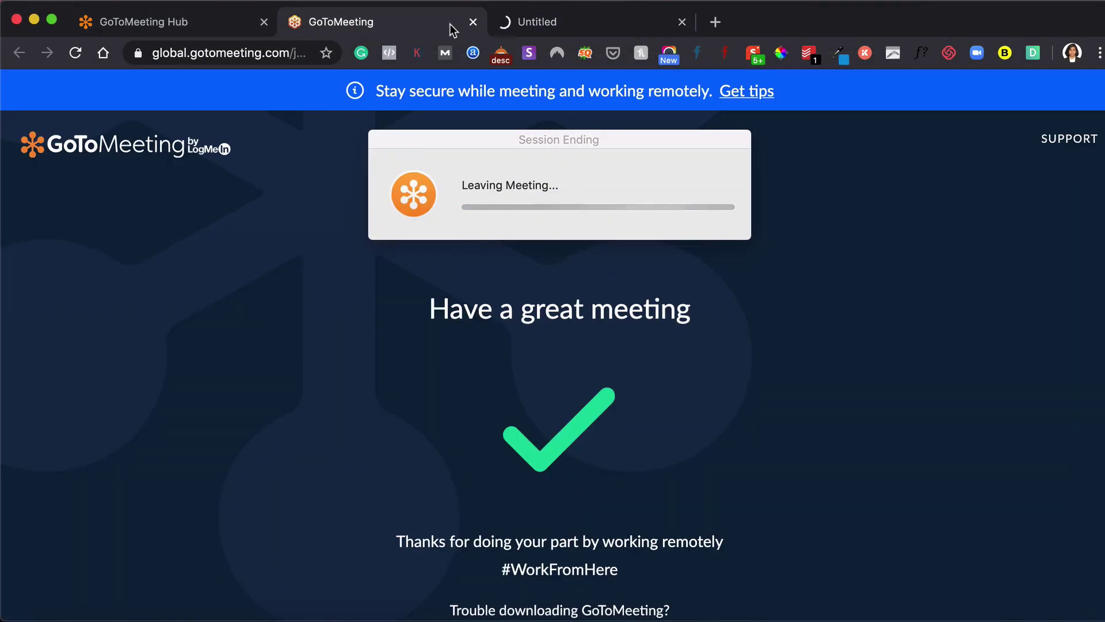
click(475, 24)
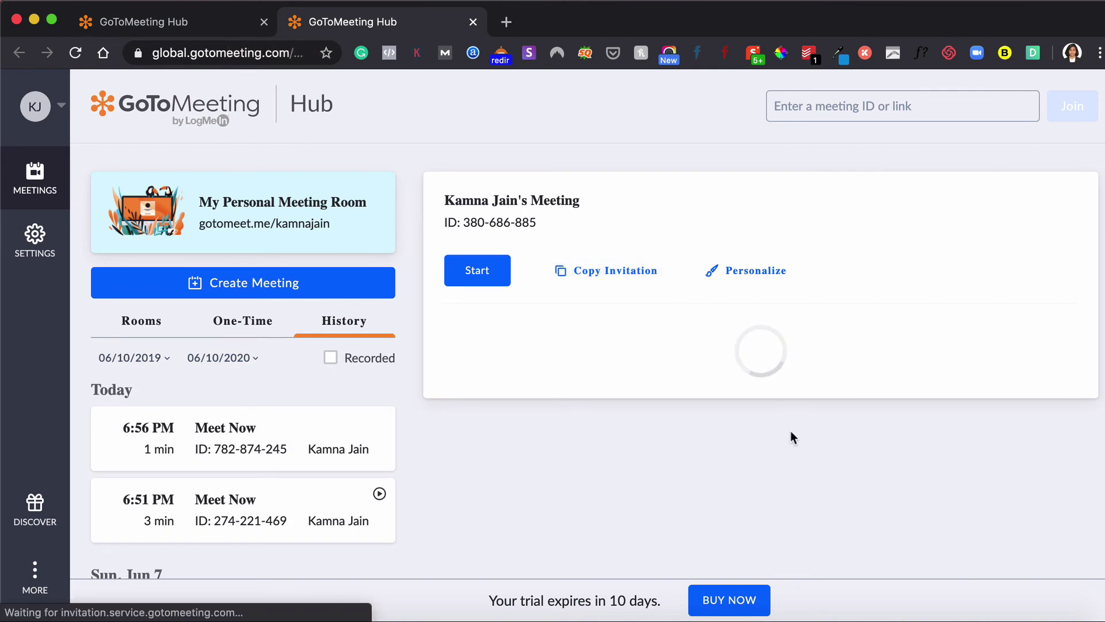
- Open the GoToMeeting Suite launcher and choose the organizer's personal meeting from the recent meetings
click(954, 613)
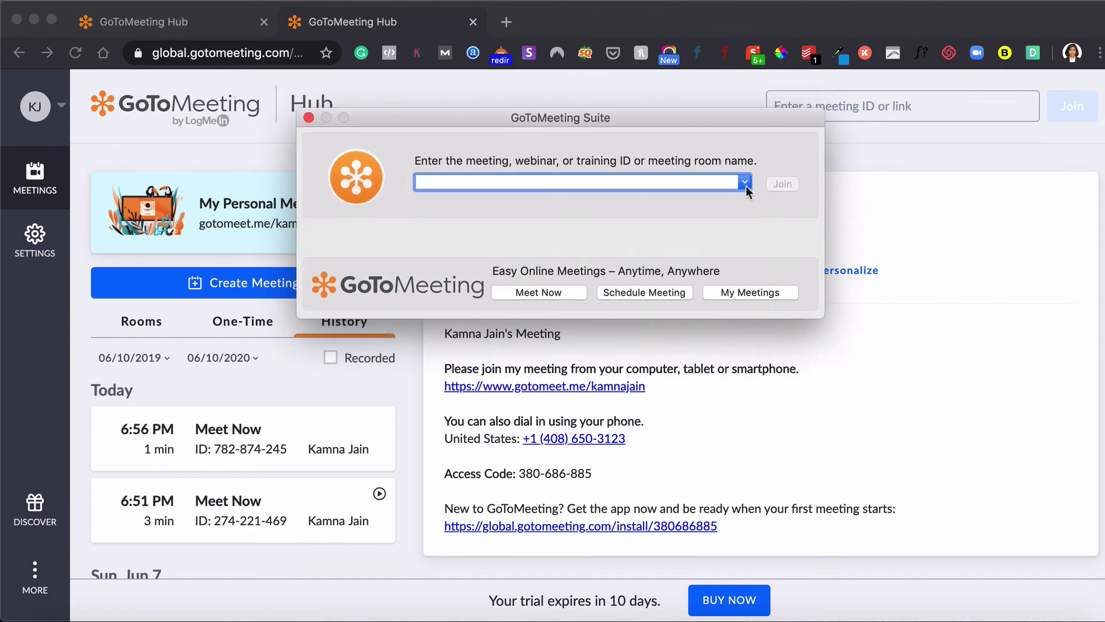
click(745, 183)
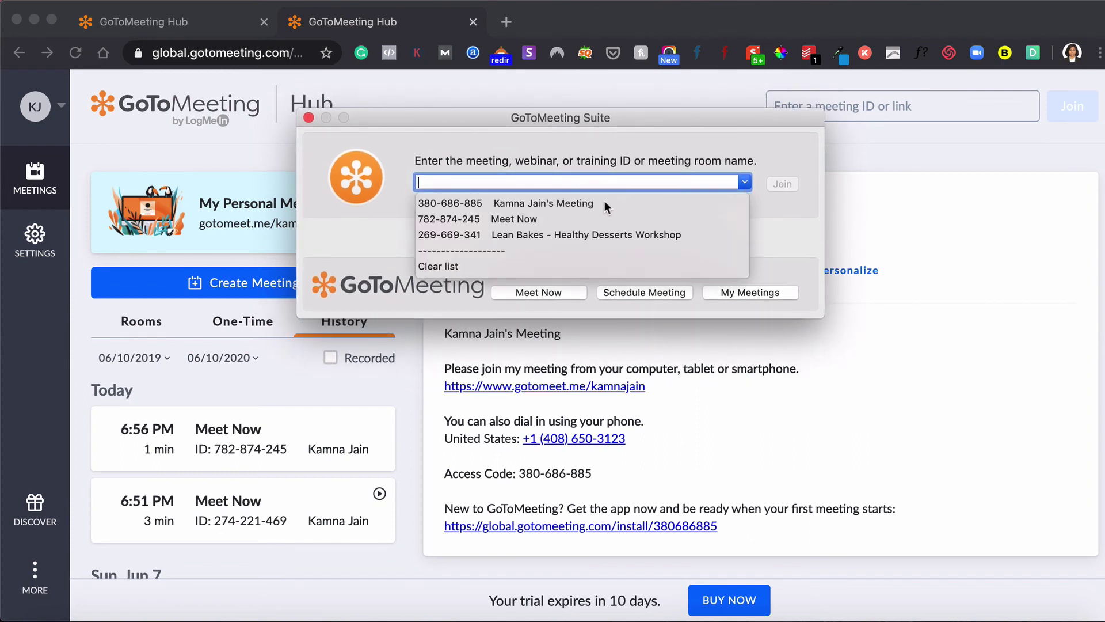
click(538, 204)
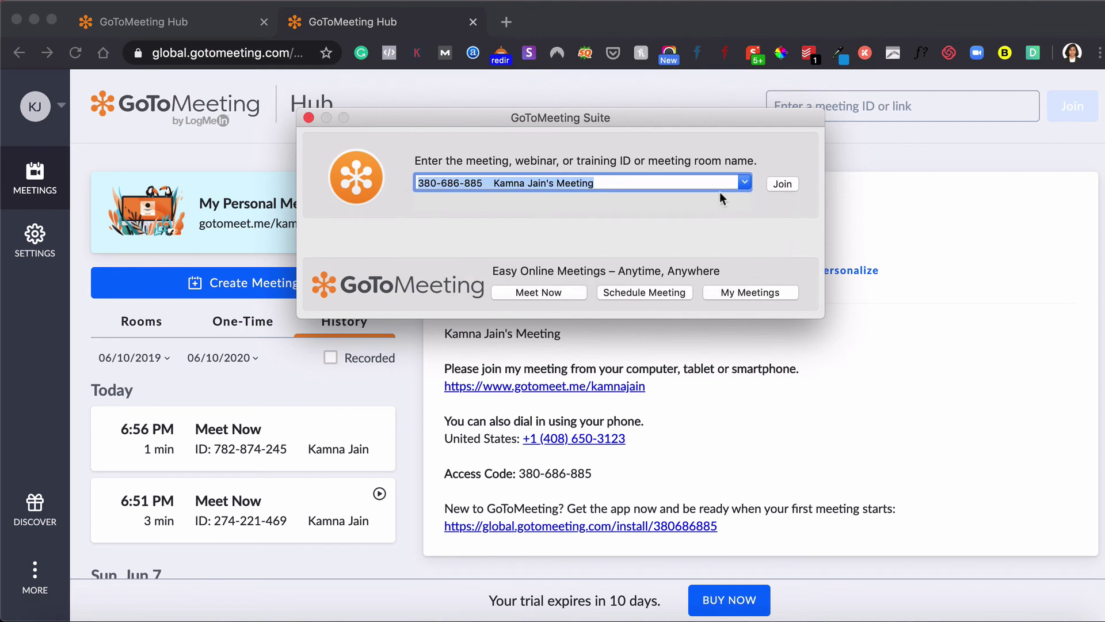
- Start an instant meeting from the launcher and leave it from the preview screen
click(538, 292)
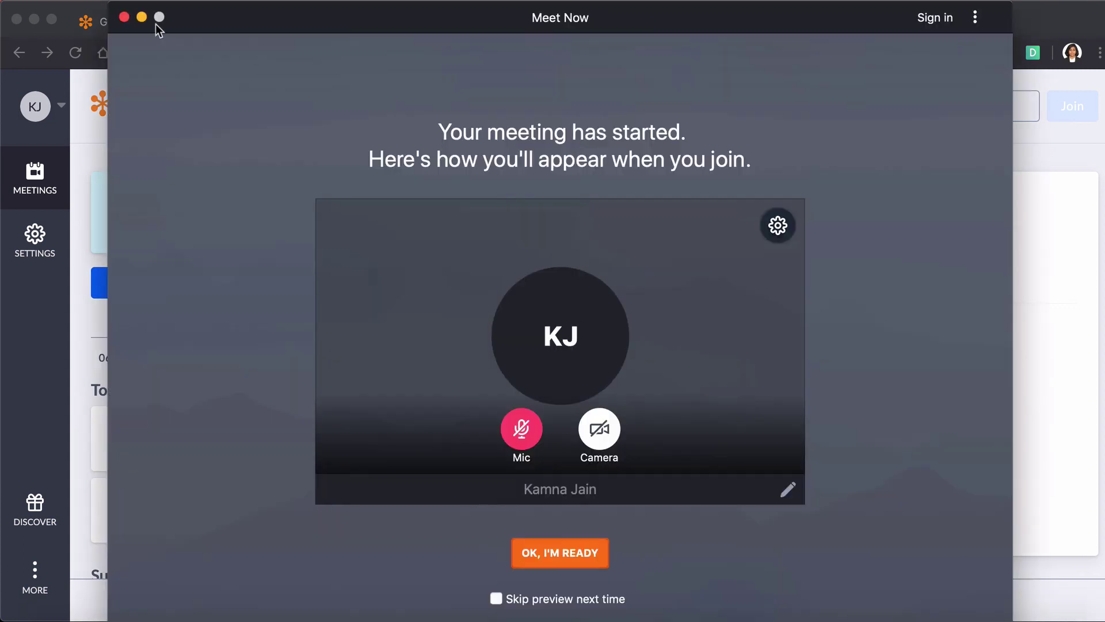
click(127, 18)
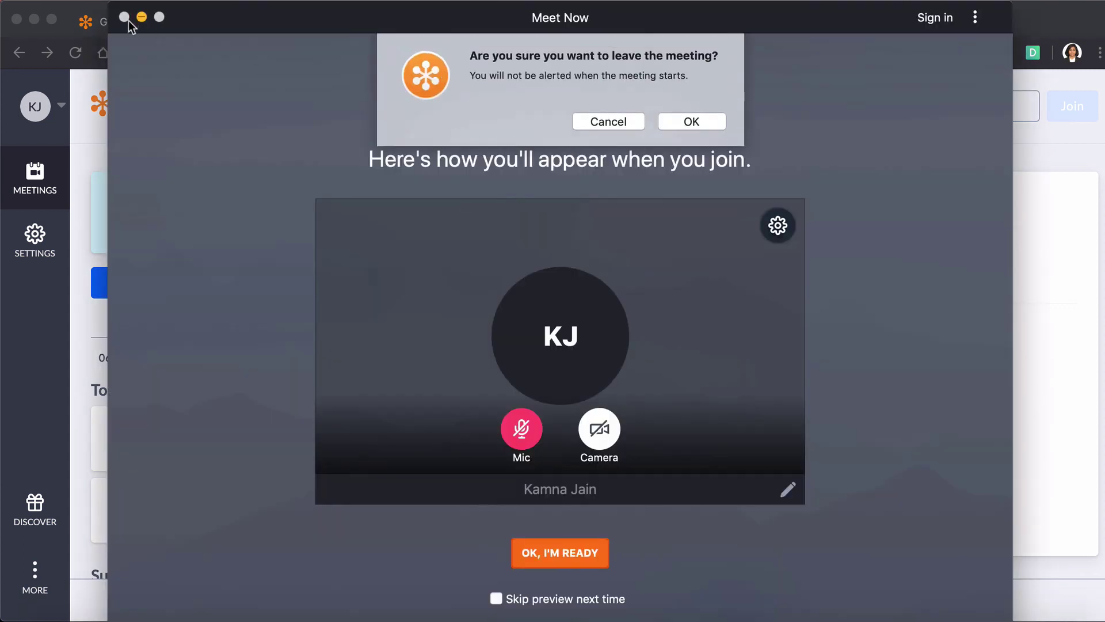
click(692, 121)
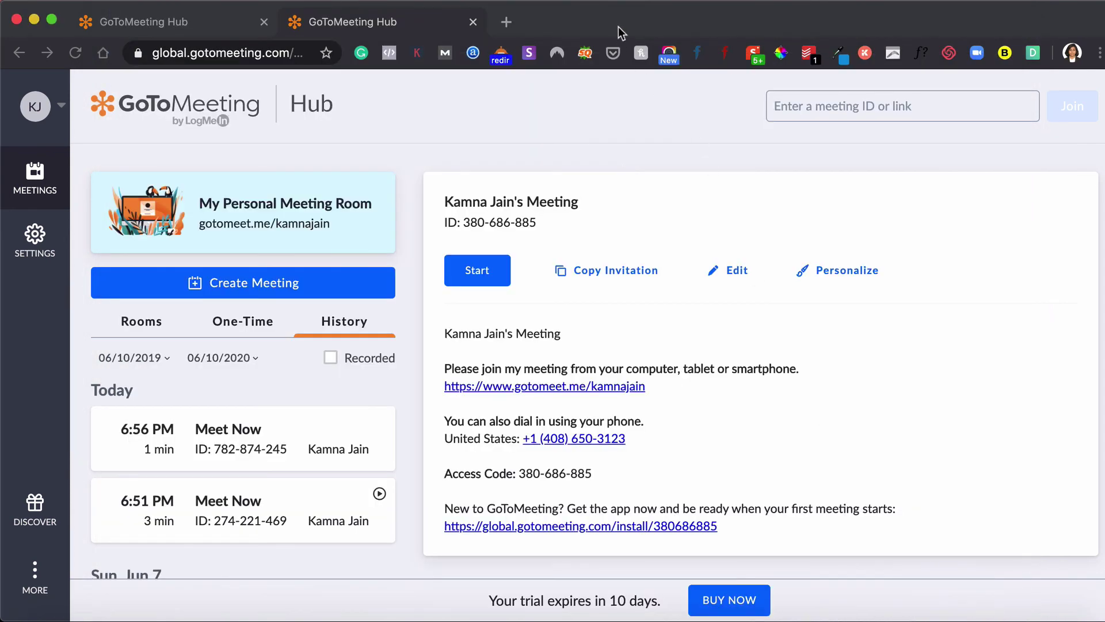
click(618, 27)
- Reopen the launcher, review the co-organizer and password options for scheduling a meeting, and close the scheduling form
click(962, 612)
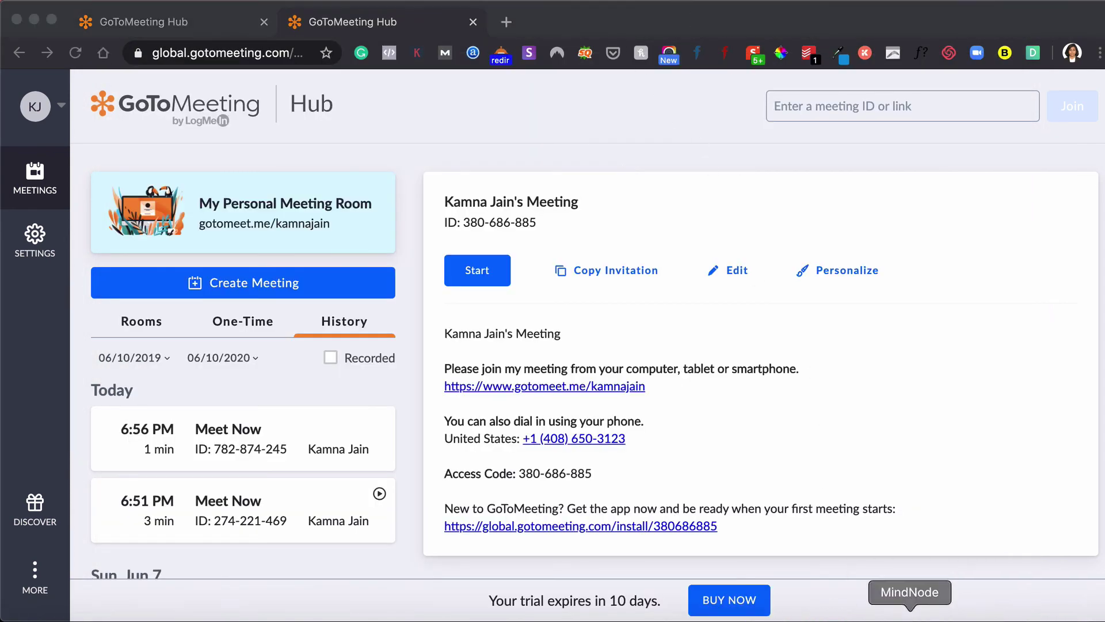
click(652, 285)
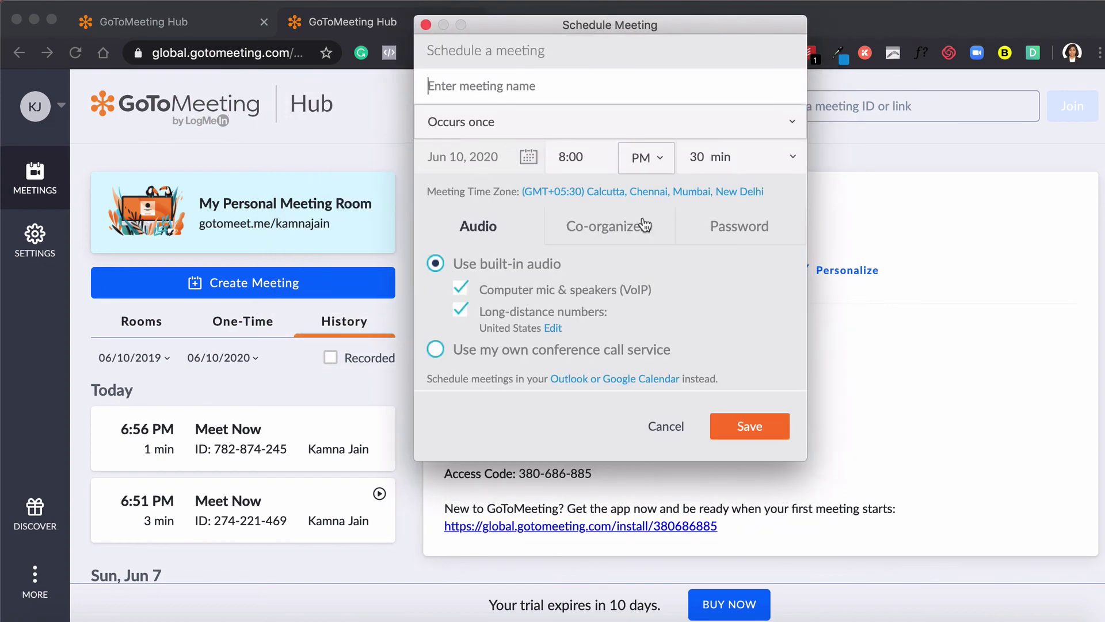
click(599, 233)
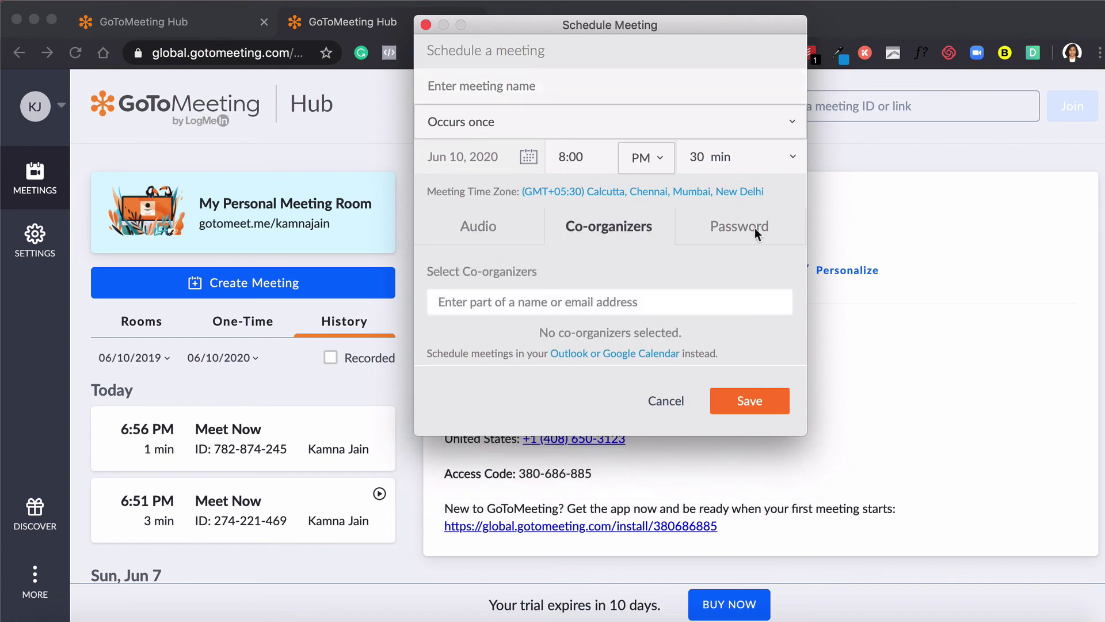
click(754, 228)
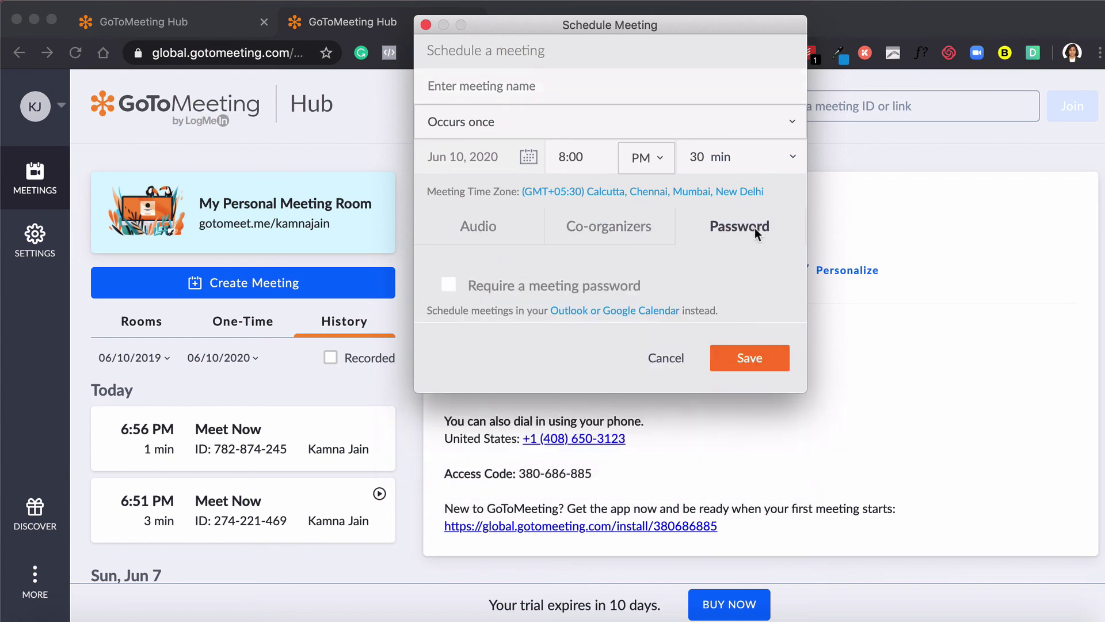
click(425, 24)
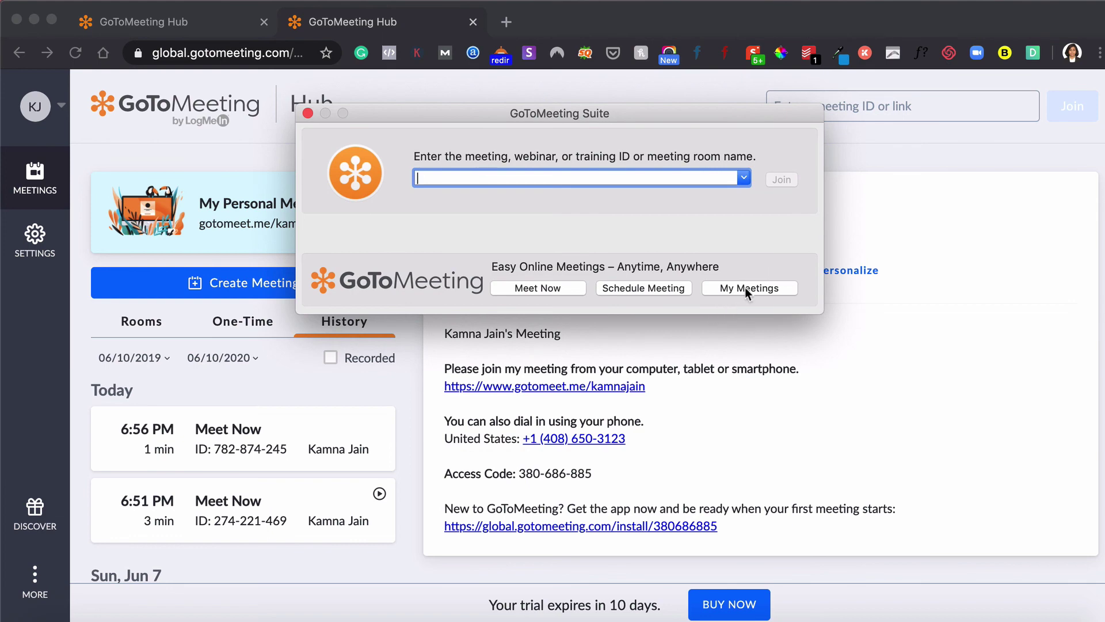
- View the scheduled meetings list, select the personal meeting and Facebook Ads Q&A Session to compare their actions, and close the launcher
click(744, 288)
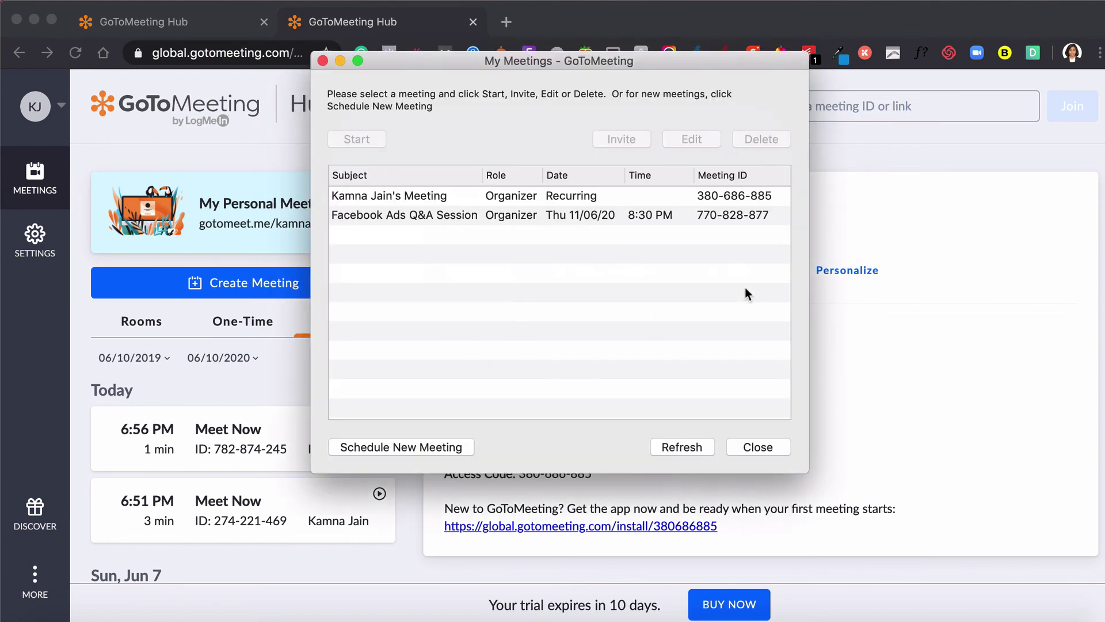
click(413, 194)
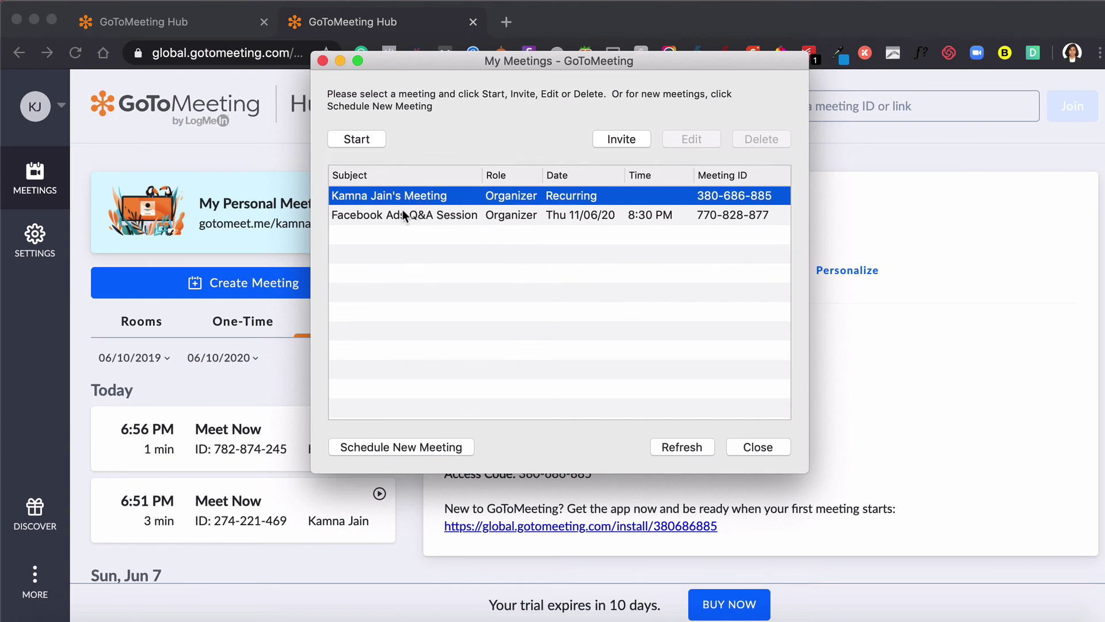
click(403, 217)
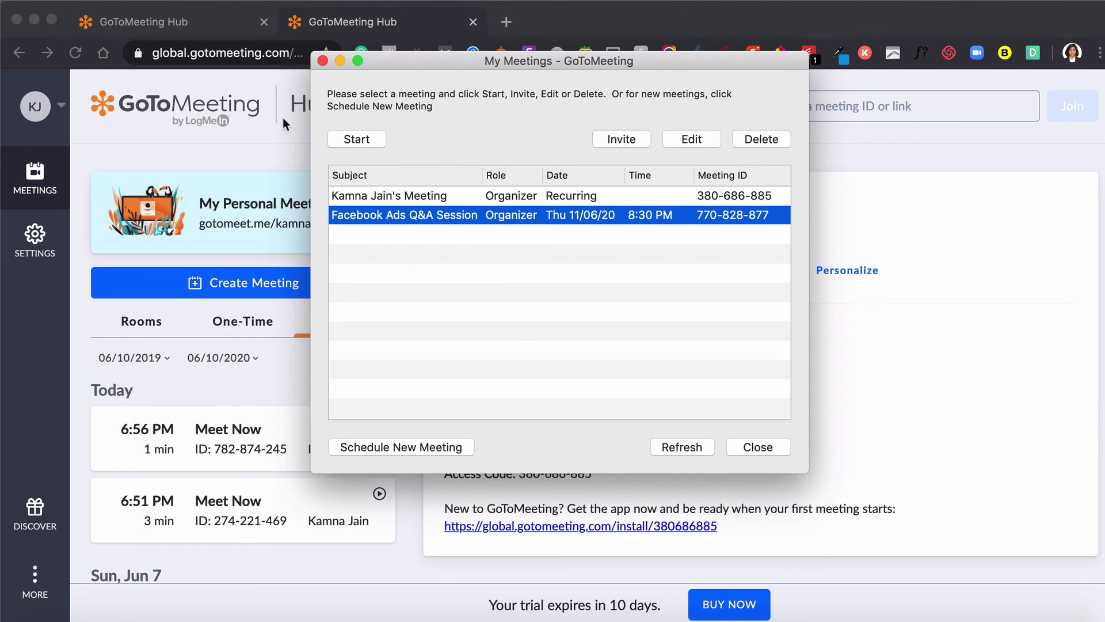
click(323, 61)
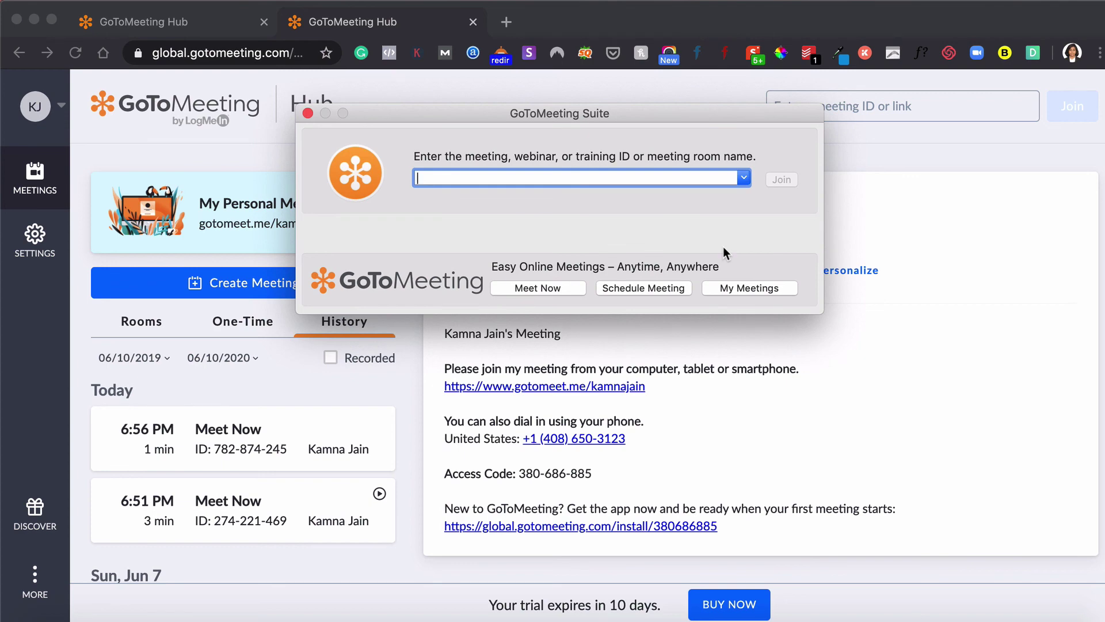
click(308, 114)
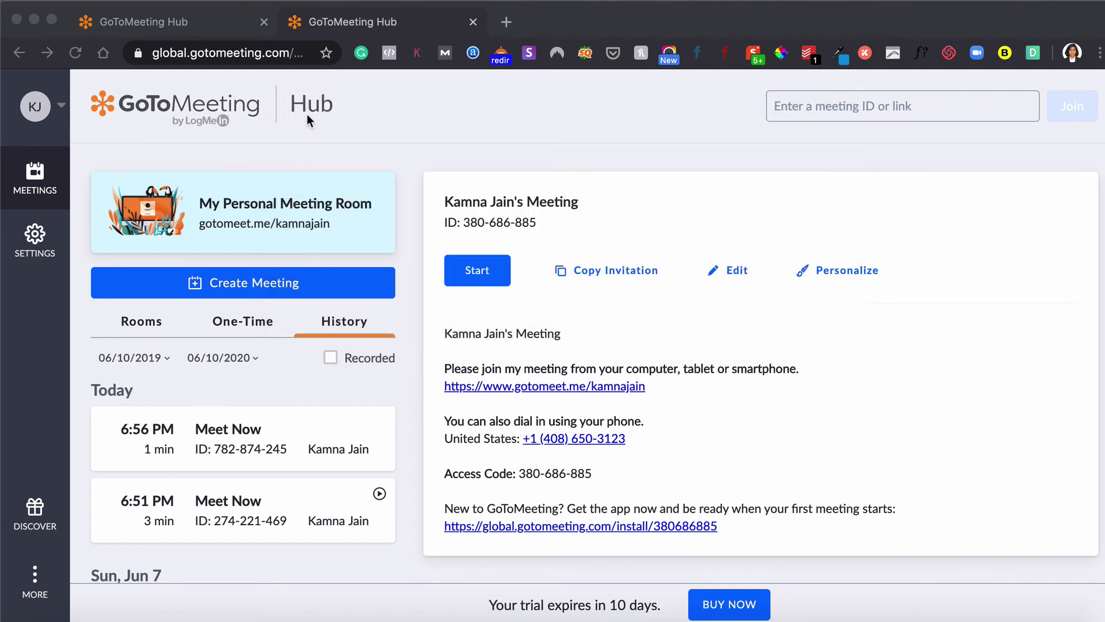